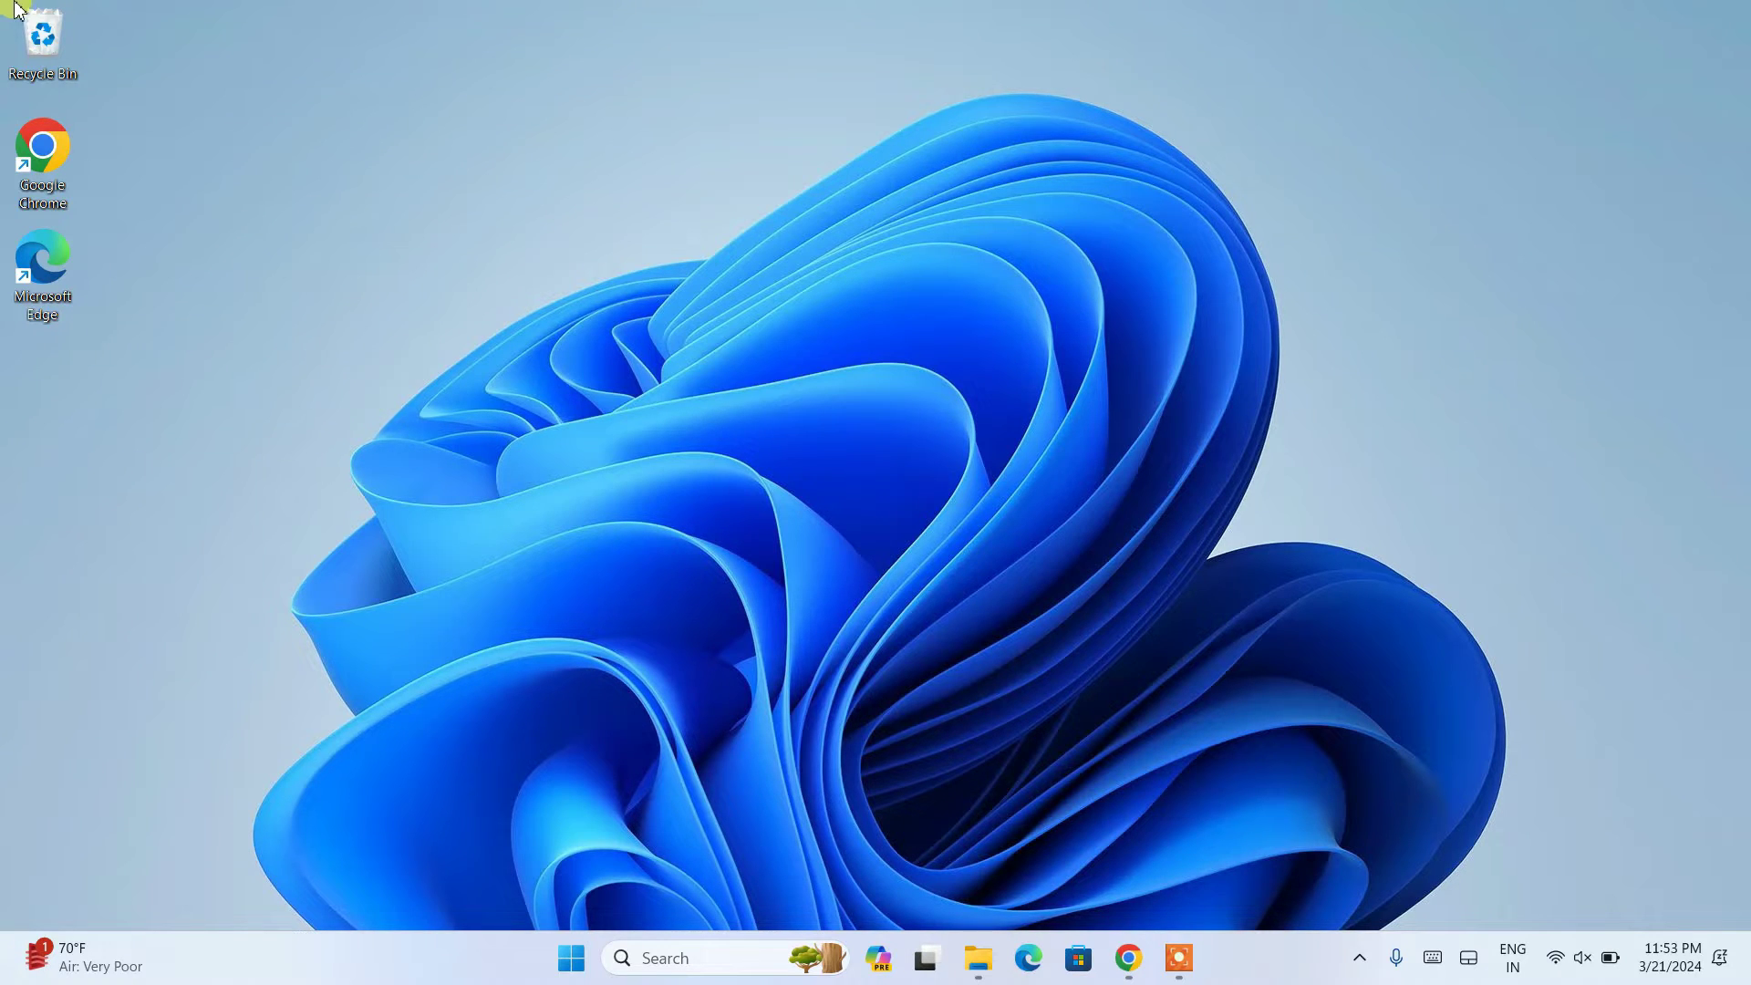
Switch to Google Chrome, search the web for jdk, and open Oracle's Java Downloads page.
left_click(1131, 960)
left_click(428, 69)
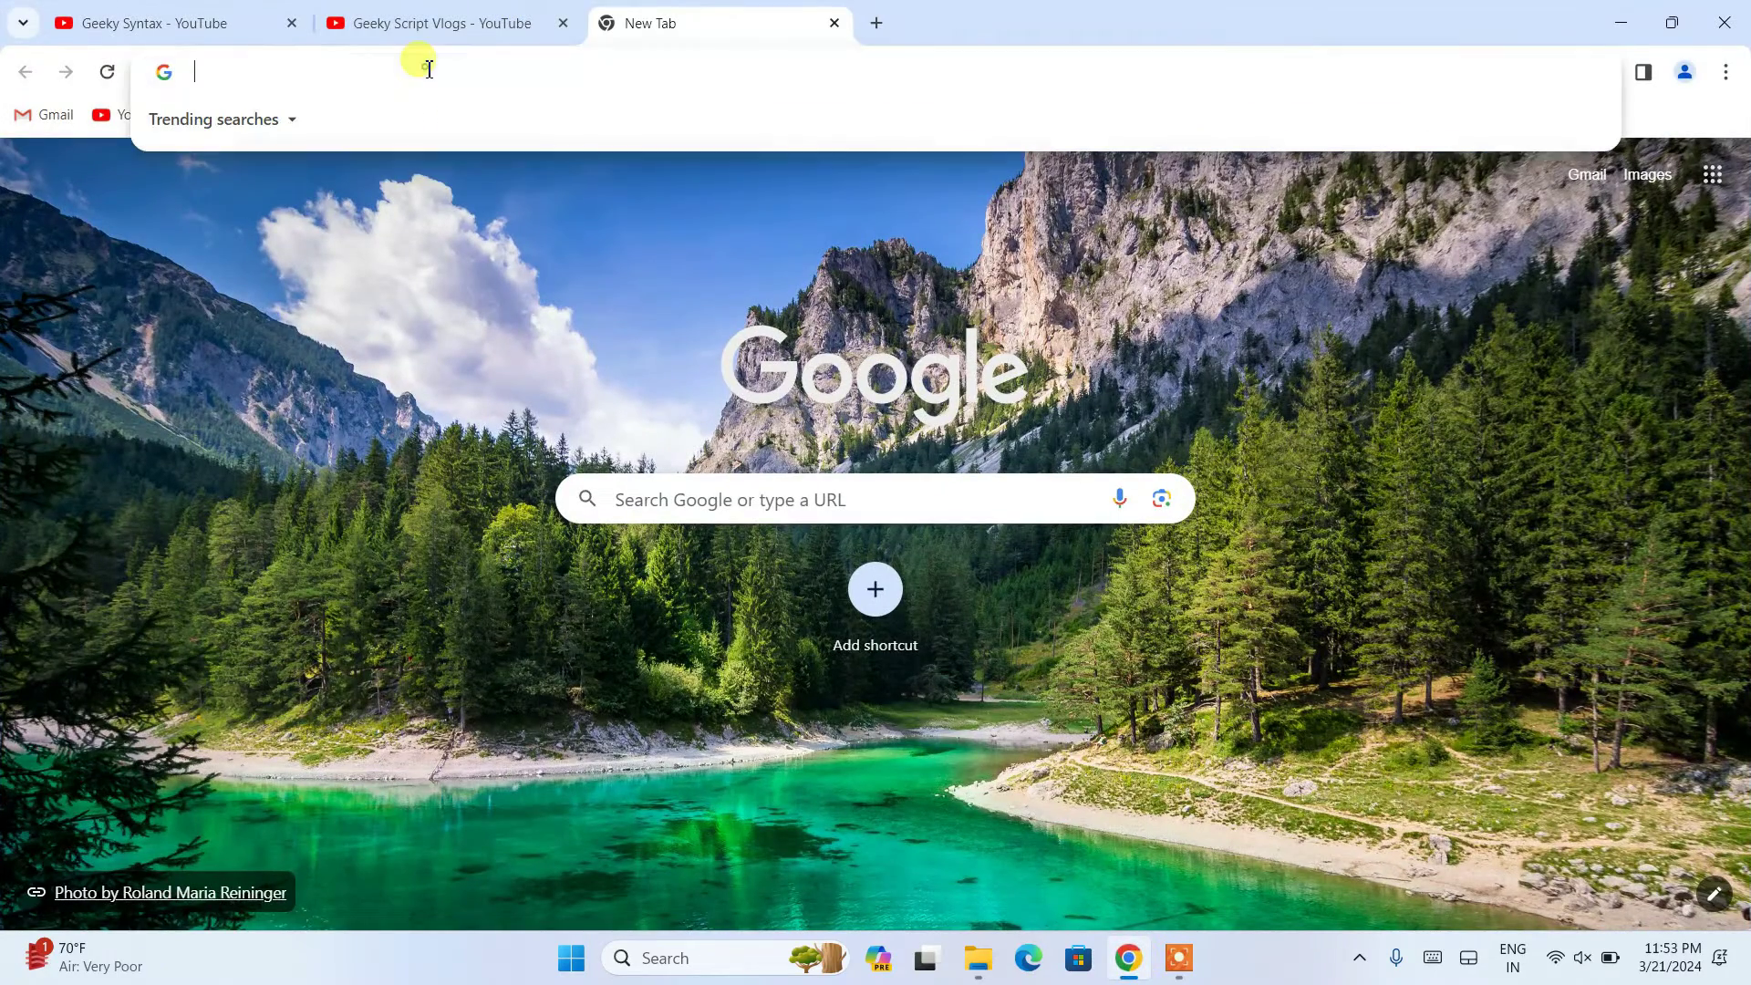
type("jdk")
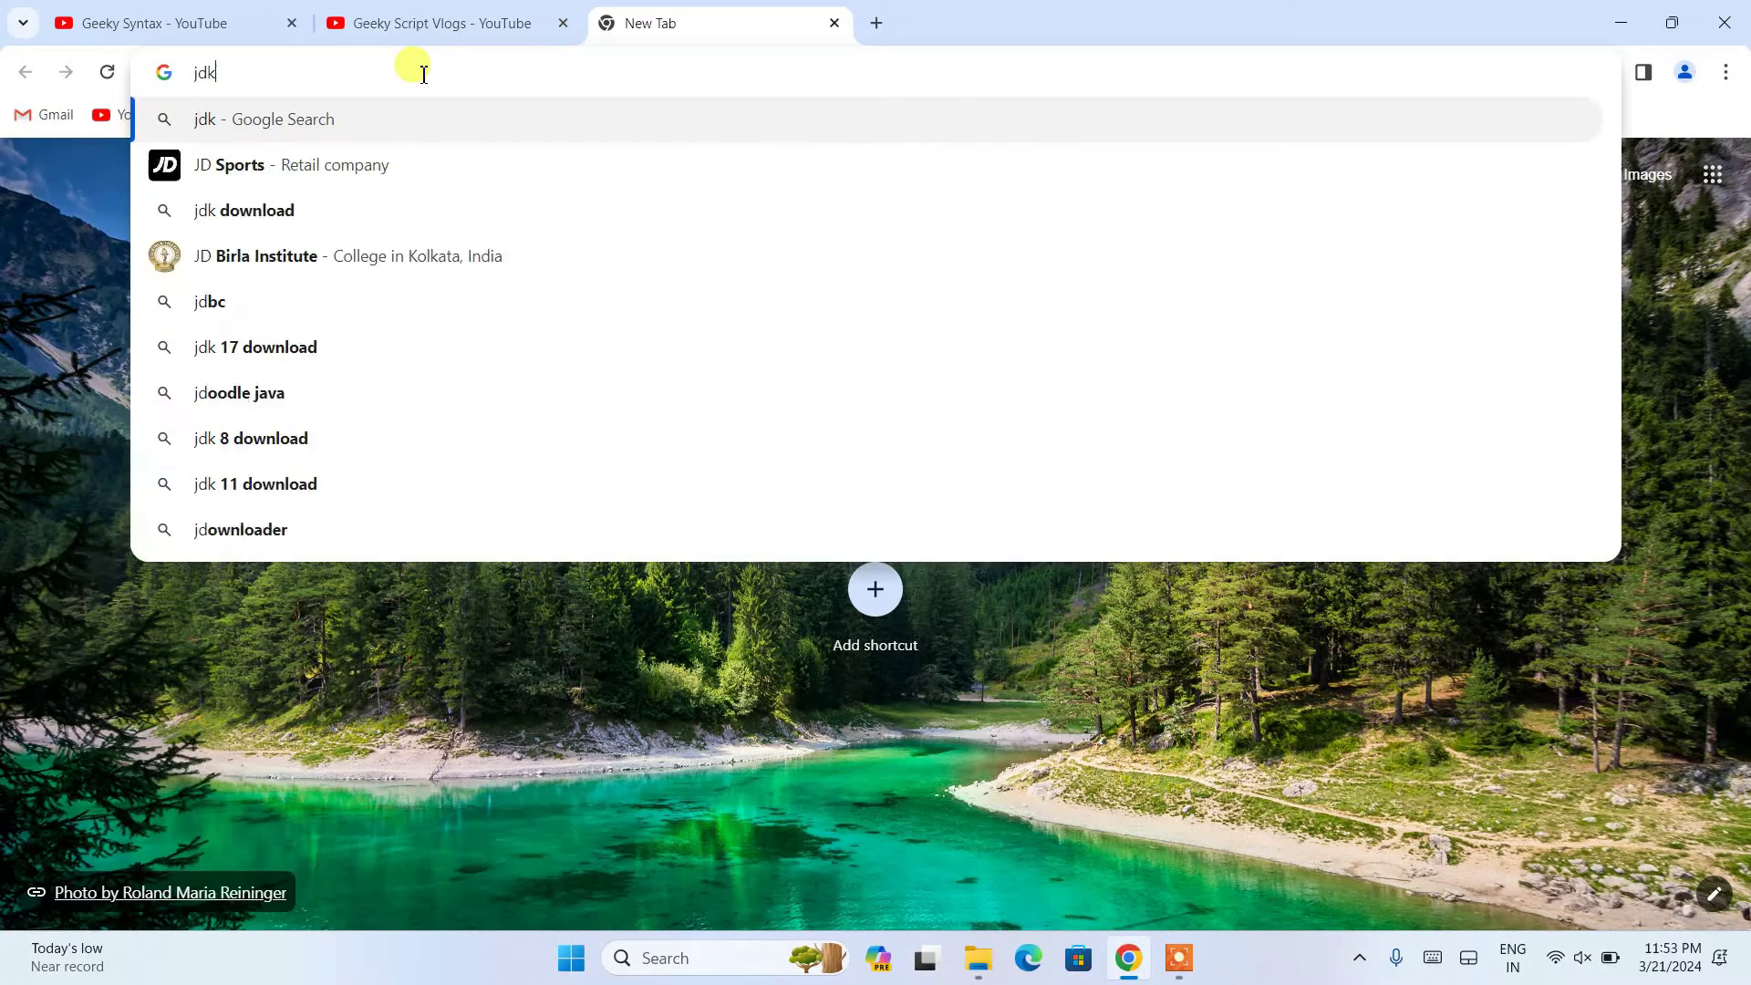
key("Down")
key("Return")
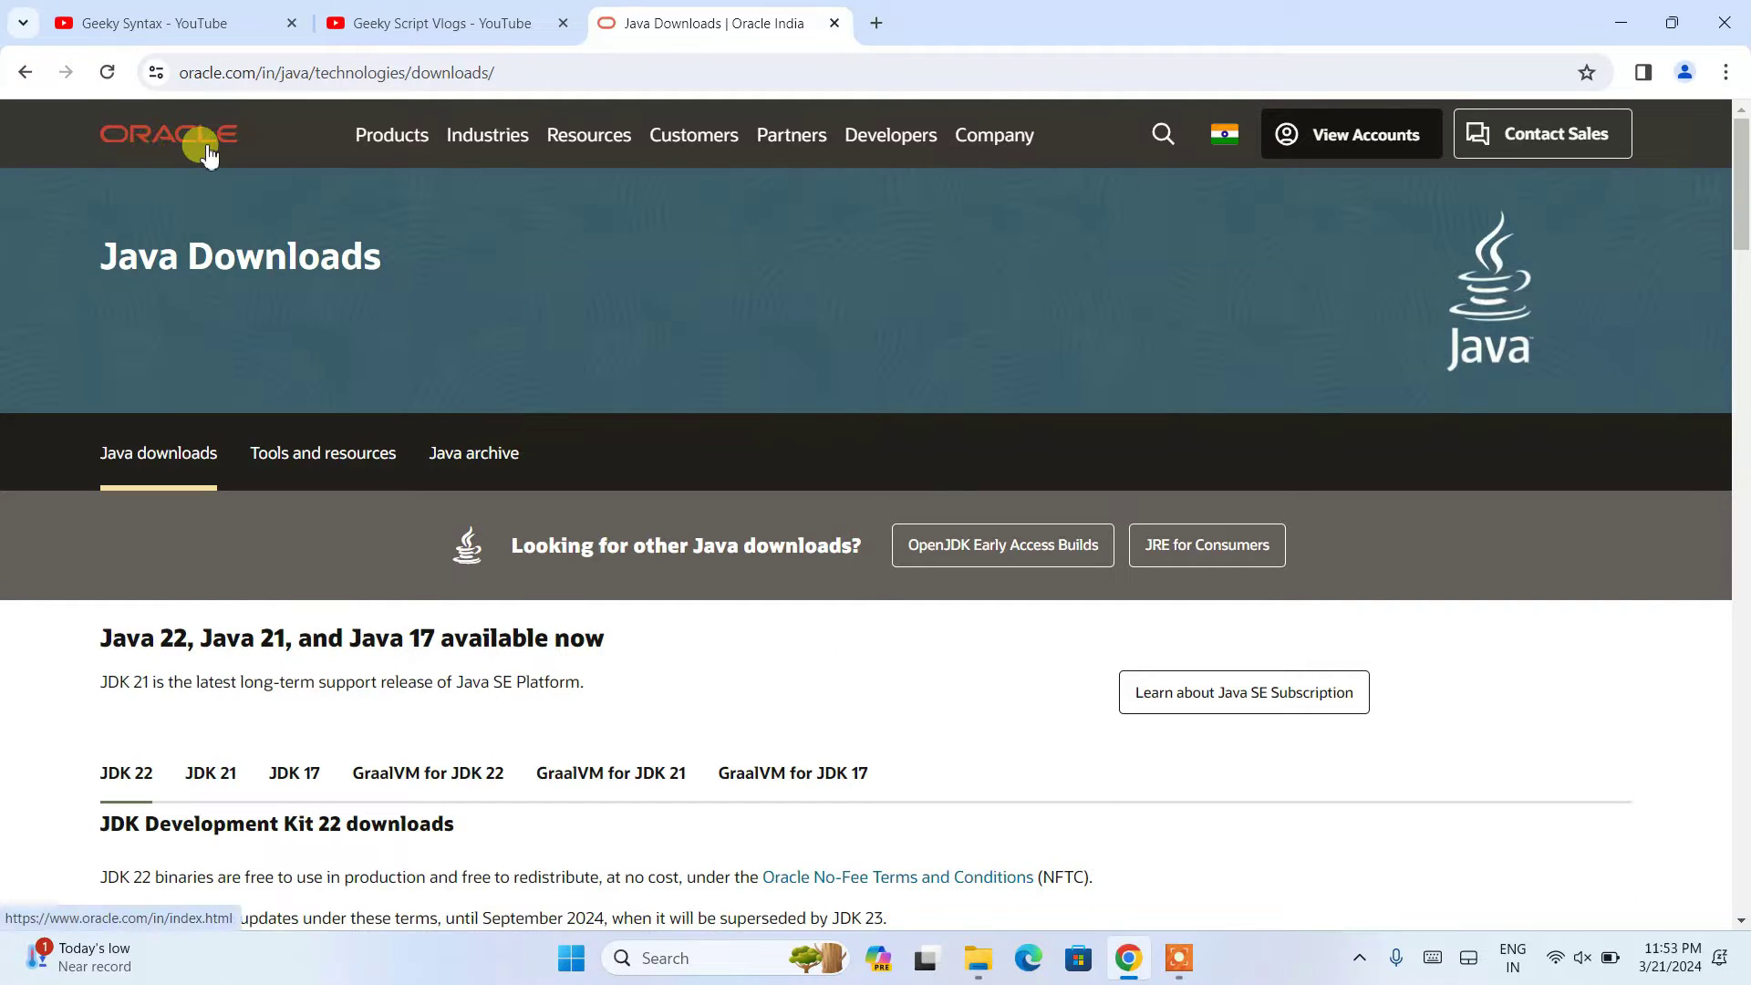
left_click(593, 68)
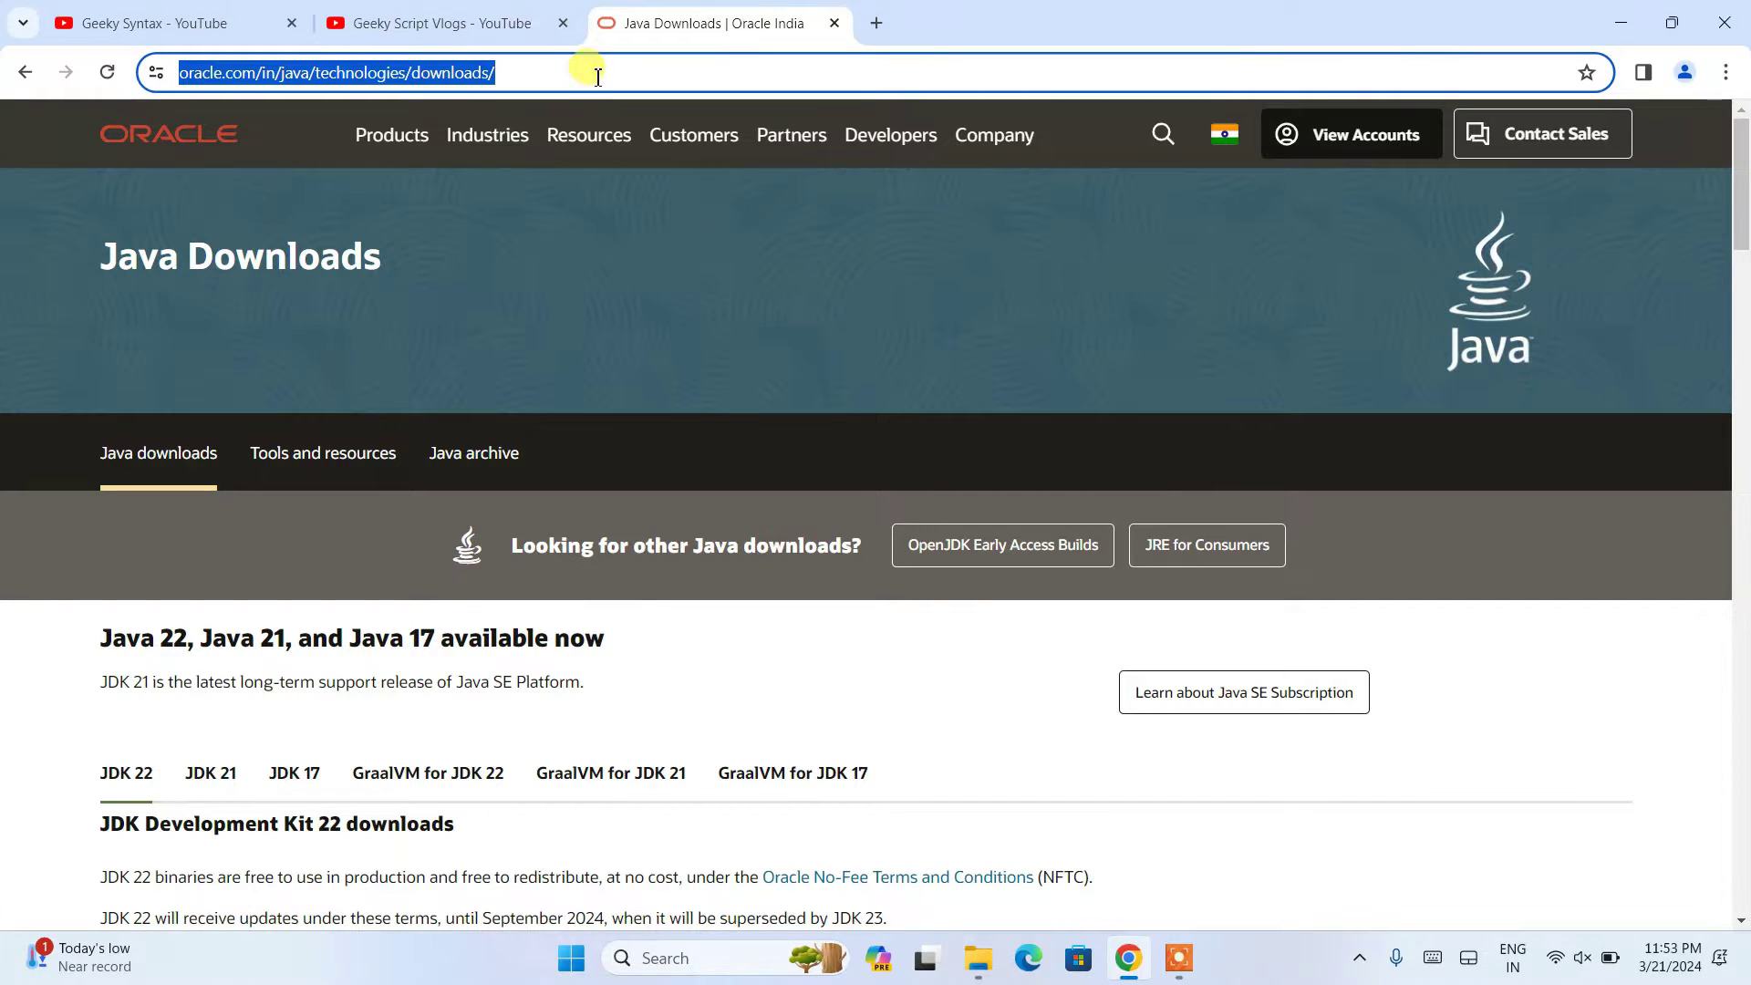
left_click(472, 315)
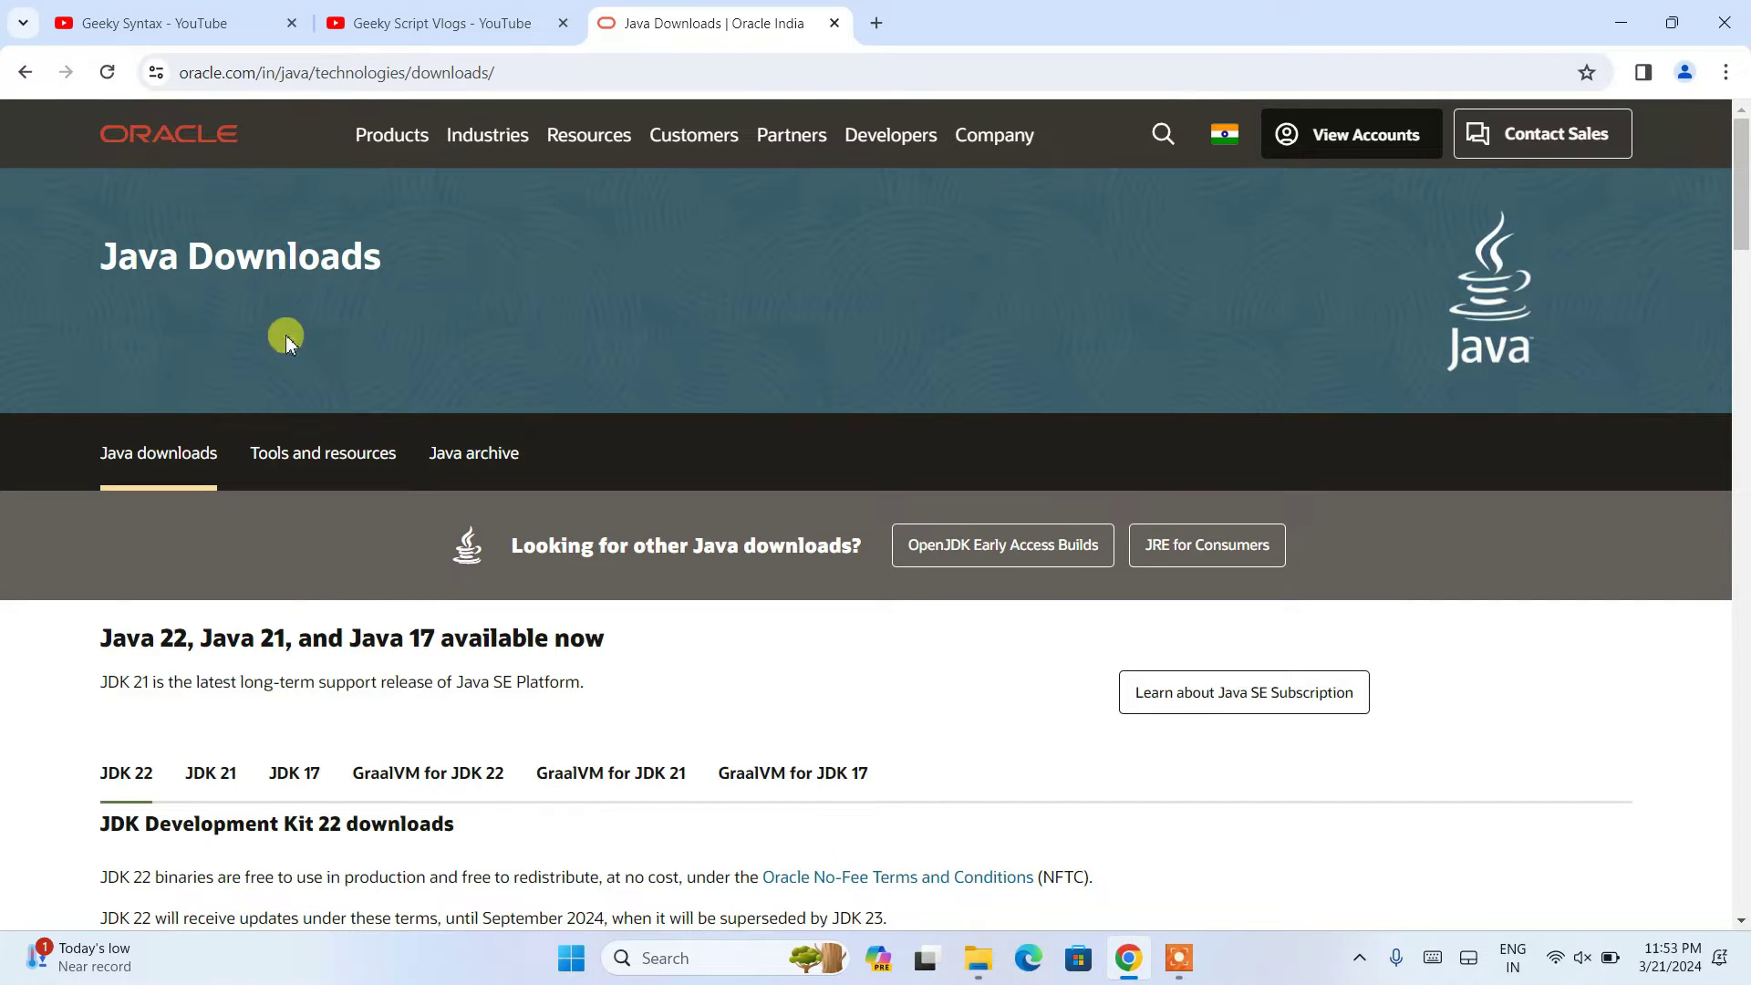
Show the Windows downloads for JDK 22 and locate the x64 MSI Installer entry.
scroll(540, 266, "down", 5)
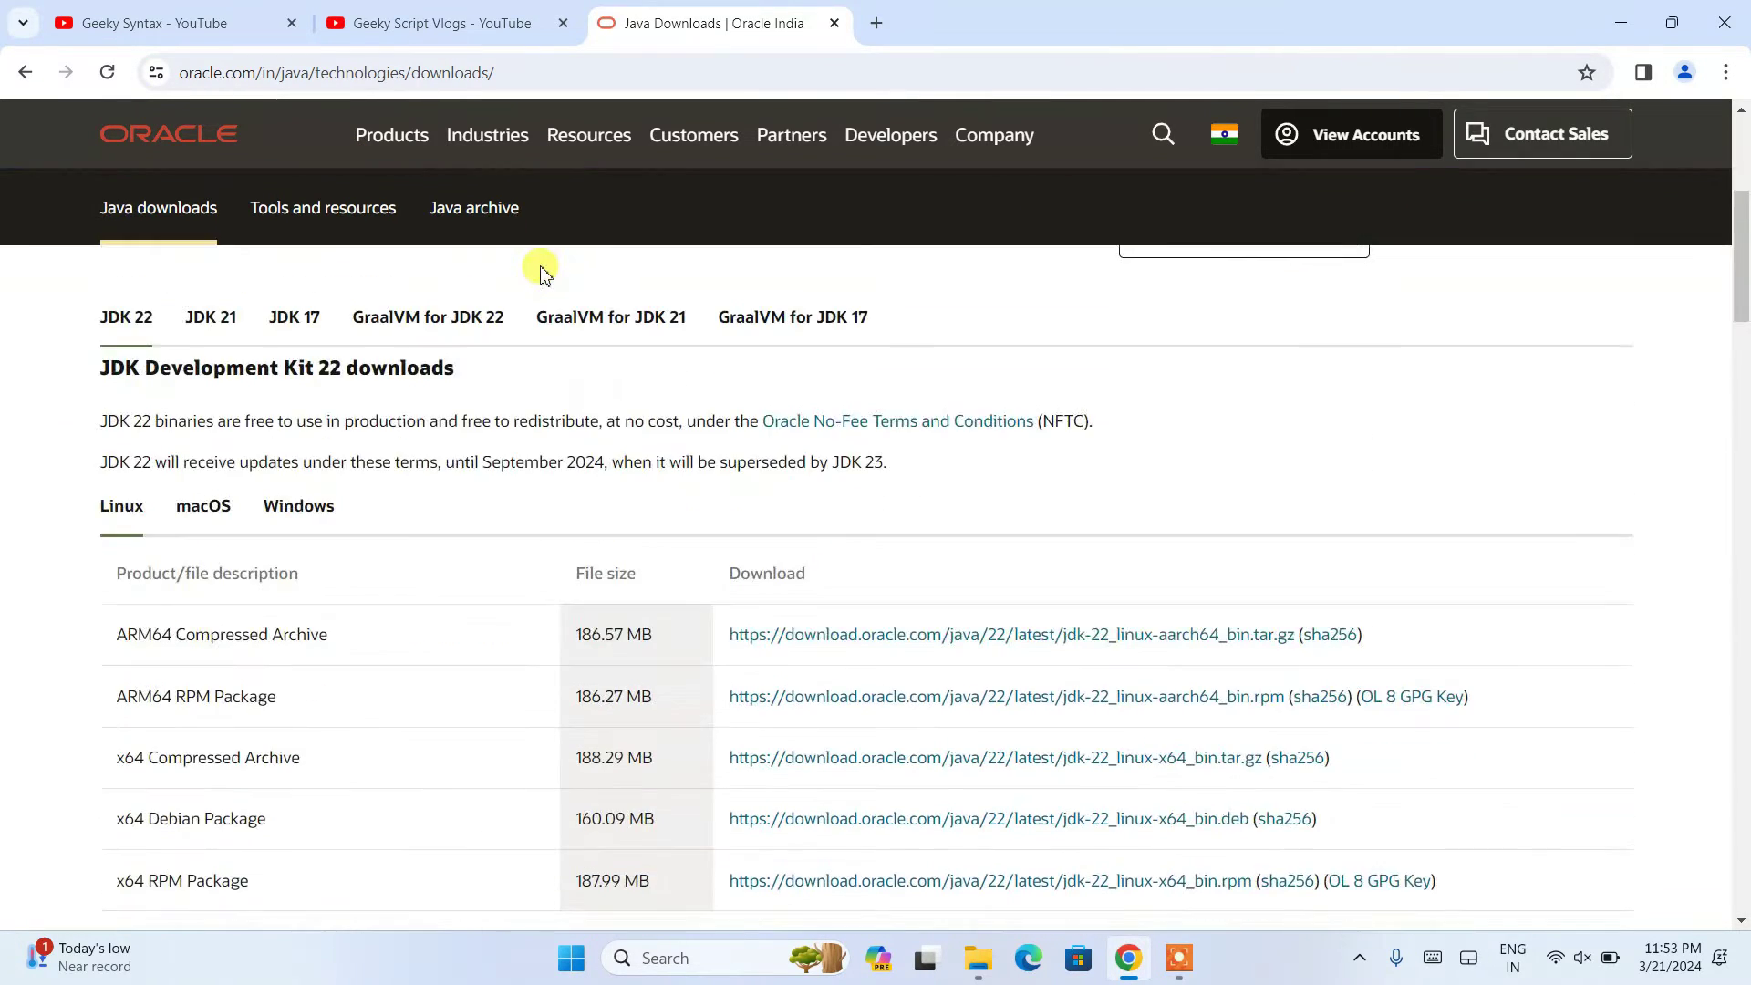
scroll(543, 271, "up", 1)
left_click_drag(102, 294, 190, 294)
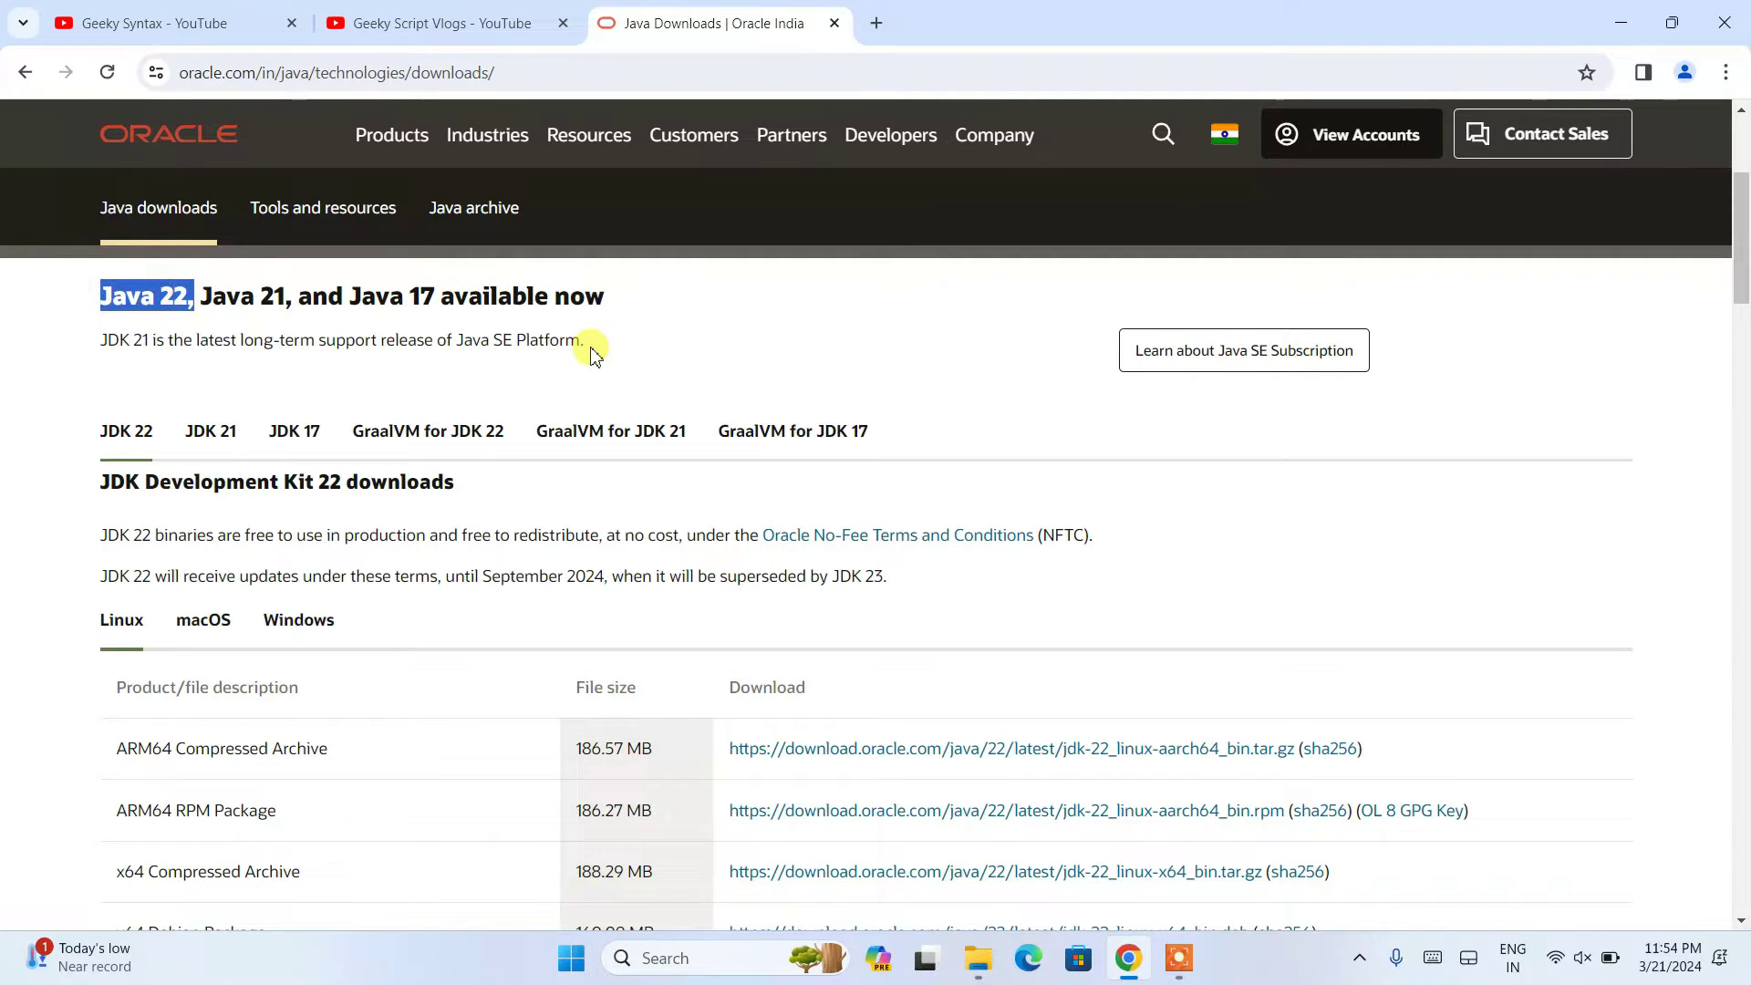
scroll(592, 353, "down", 1)
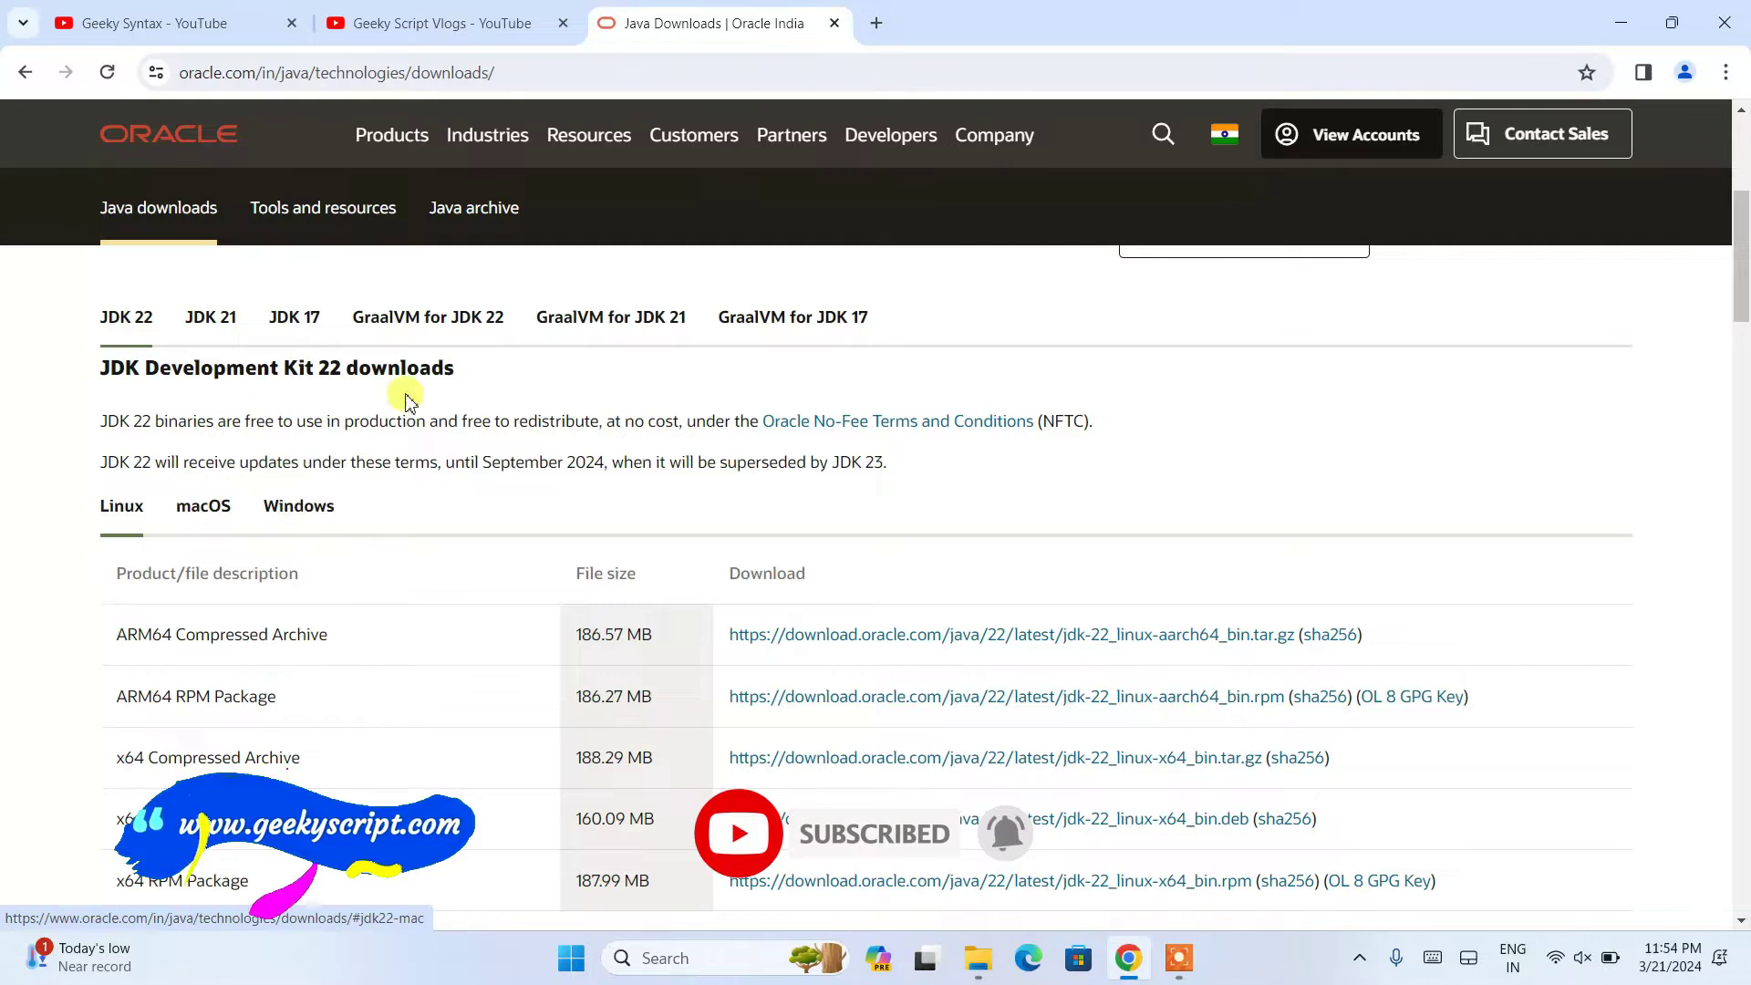
scroll(442, 418, "down", 1)
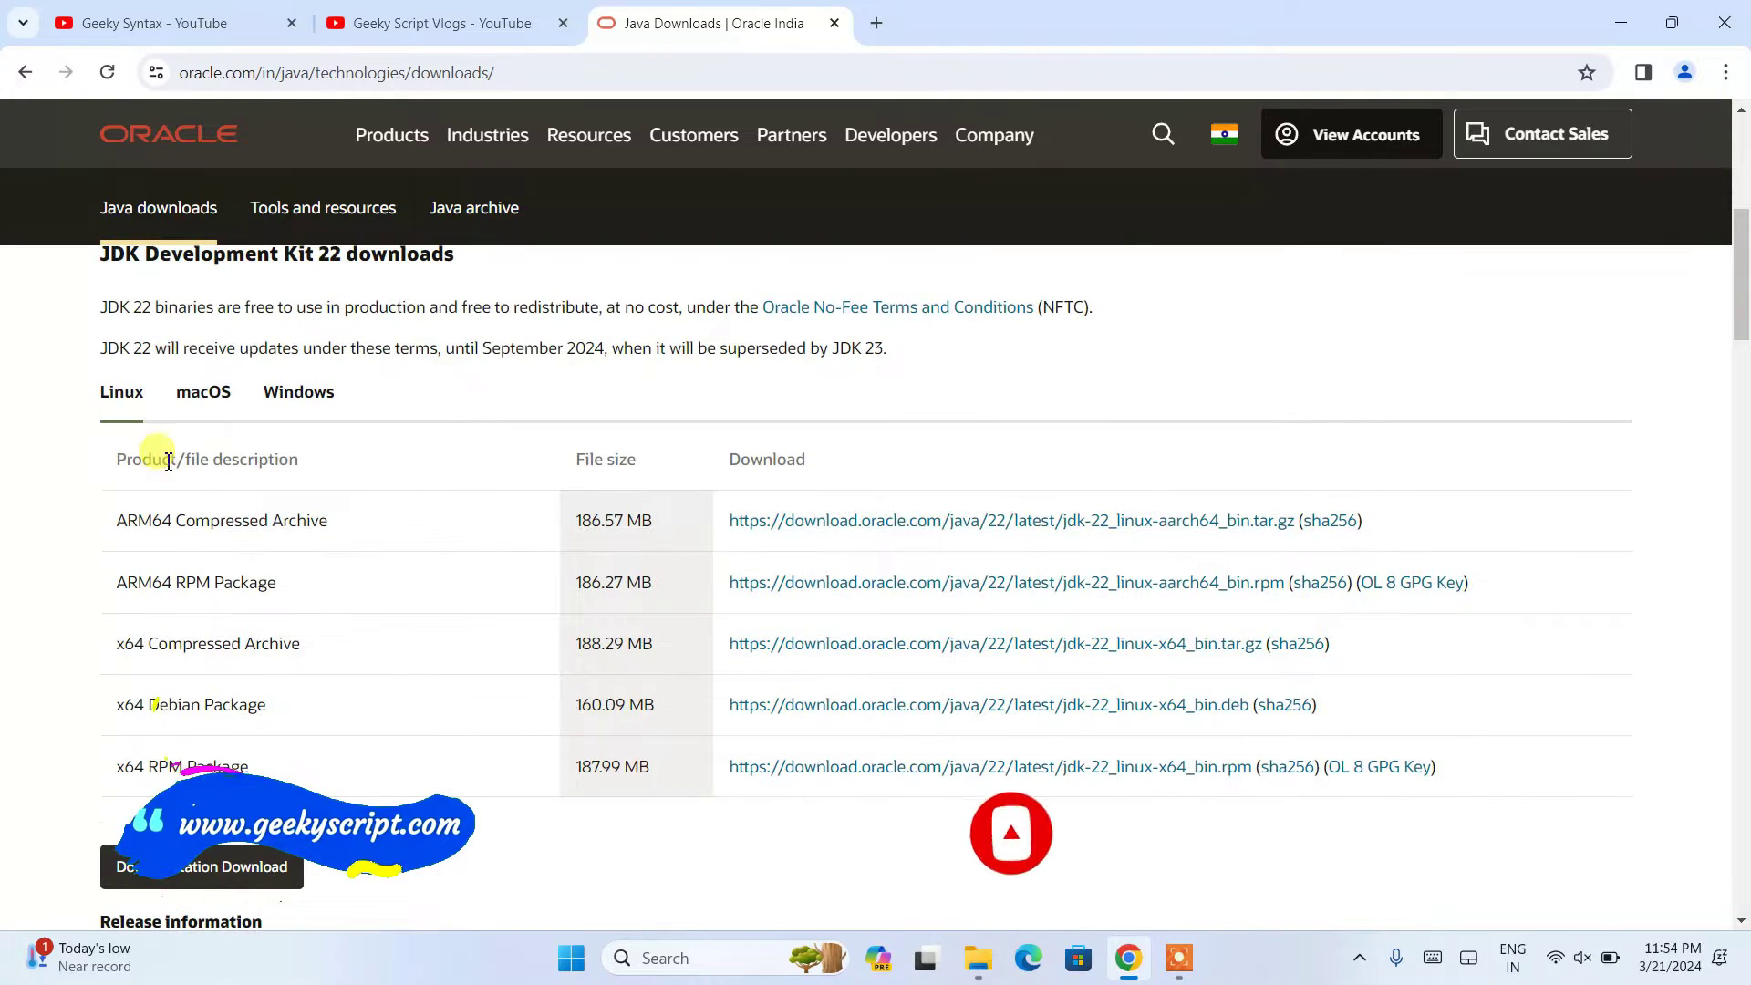
left_click(199, 394)
left_click(329, 398)
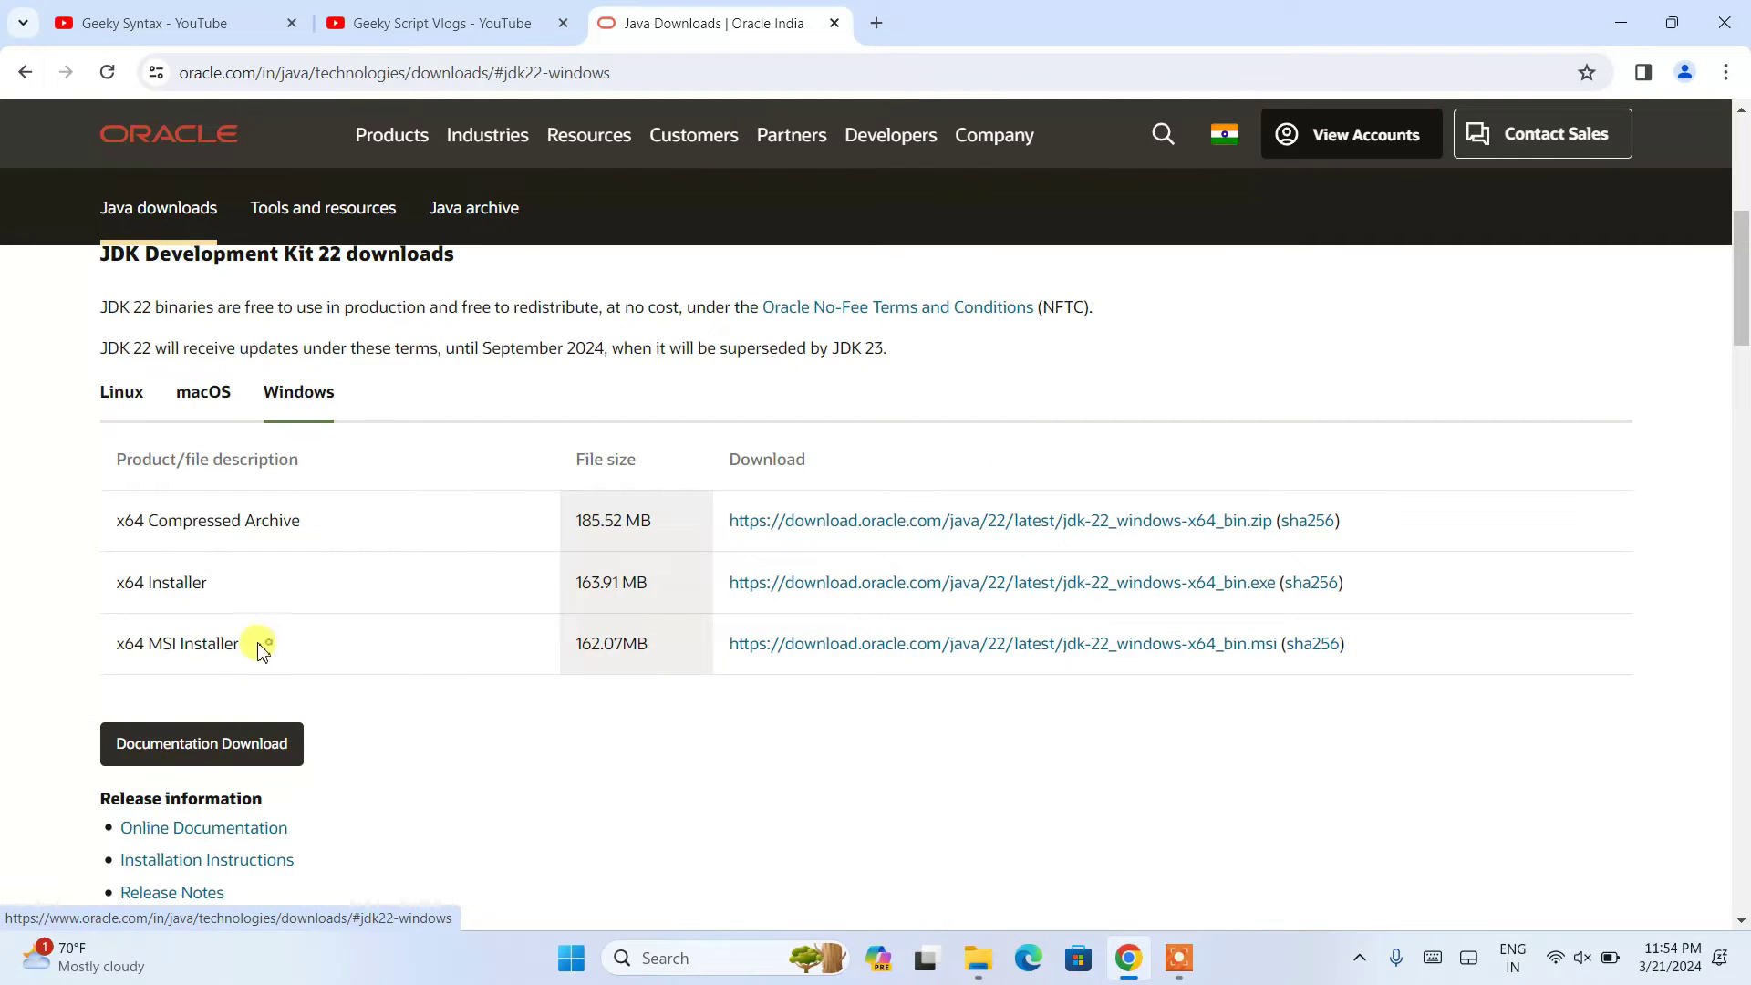
left_click_drag(270, 647, 78, 636)
left_click(127, 639)
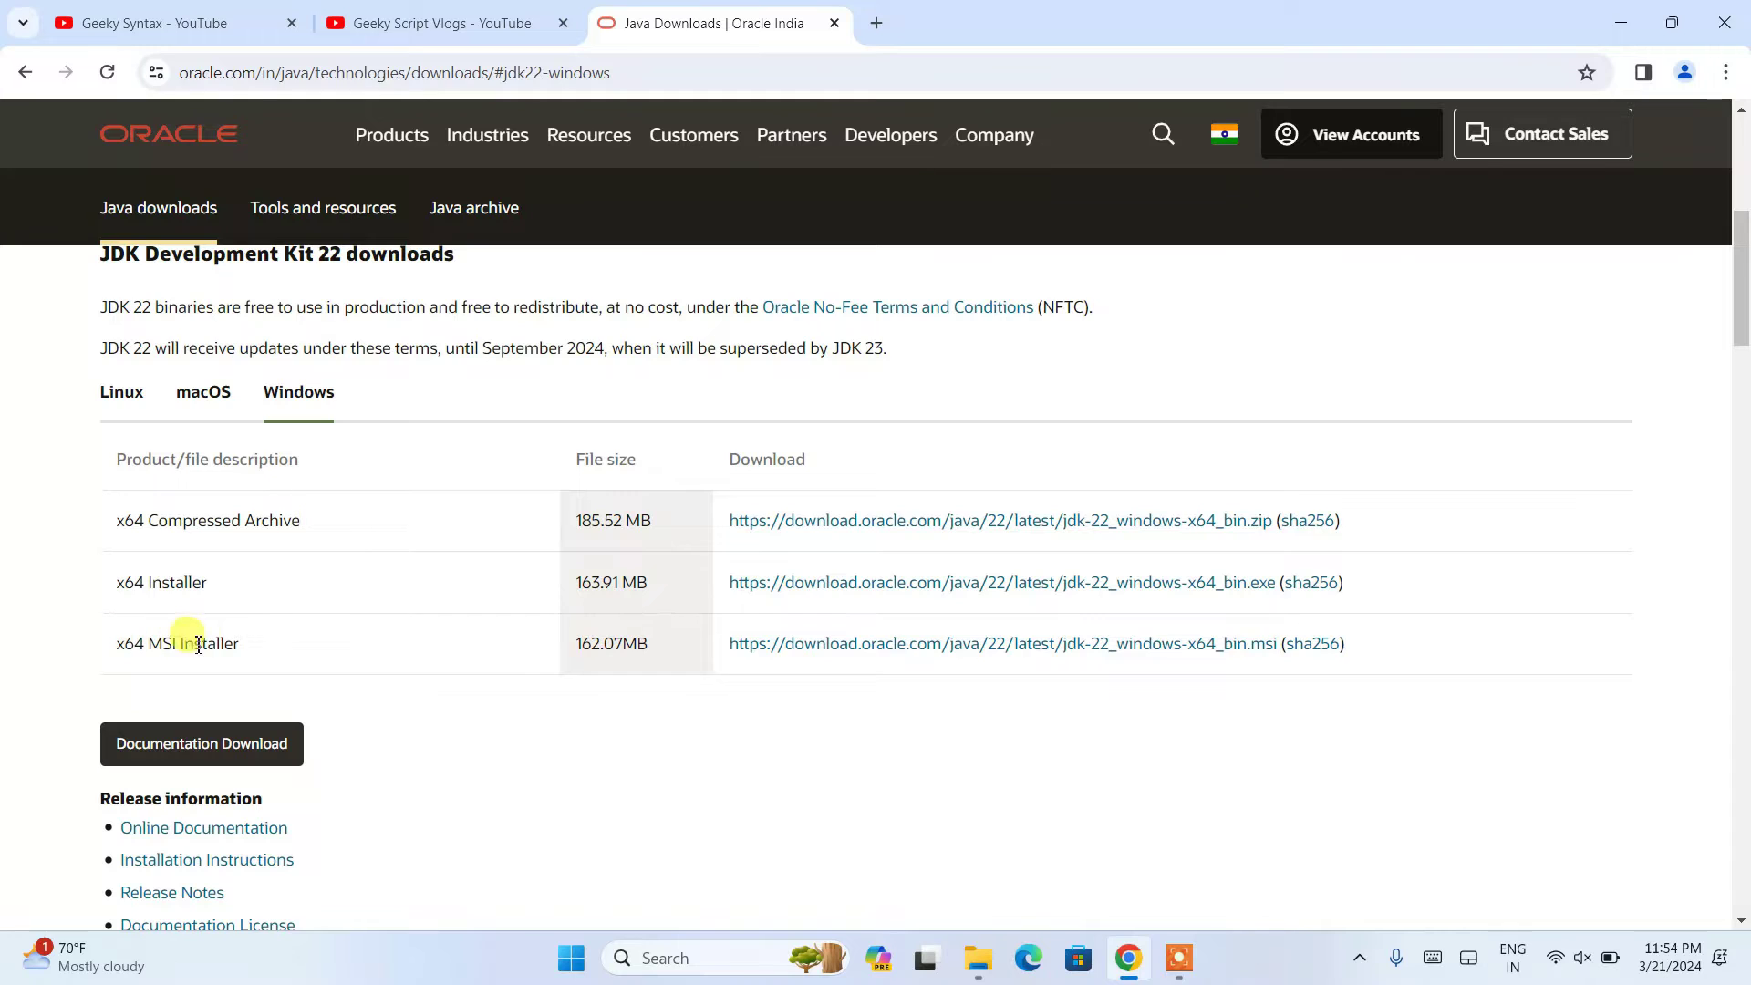
Start downloading the x64 MSI Installer for JDK 22, and cancel the transfer.
left_click(1051, 654)
left_click(1602, 72)
mouse_move(1395, 166)
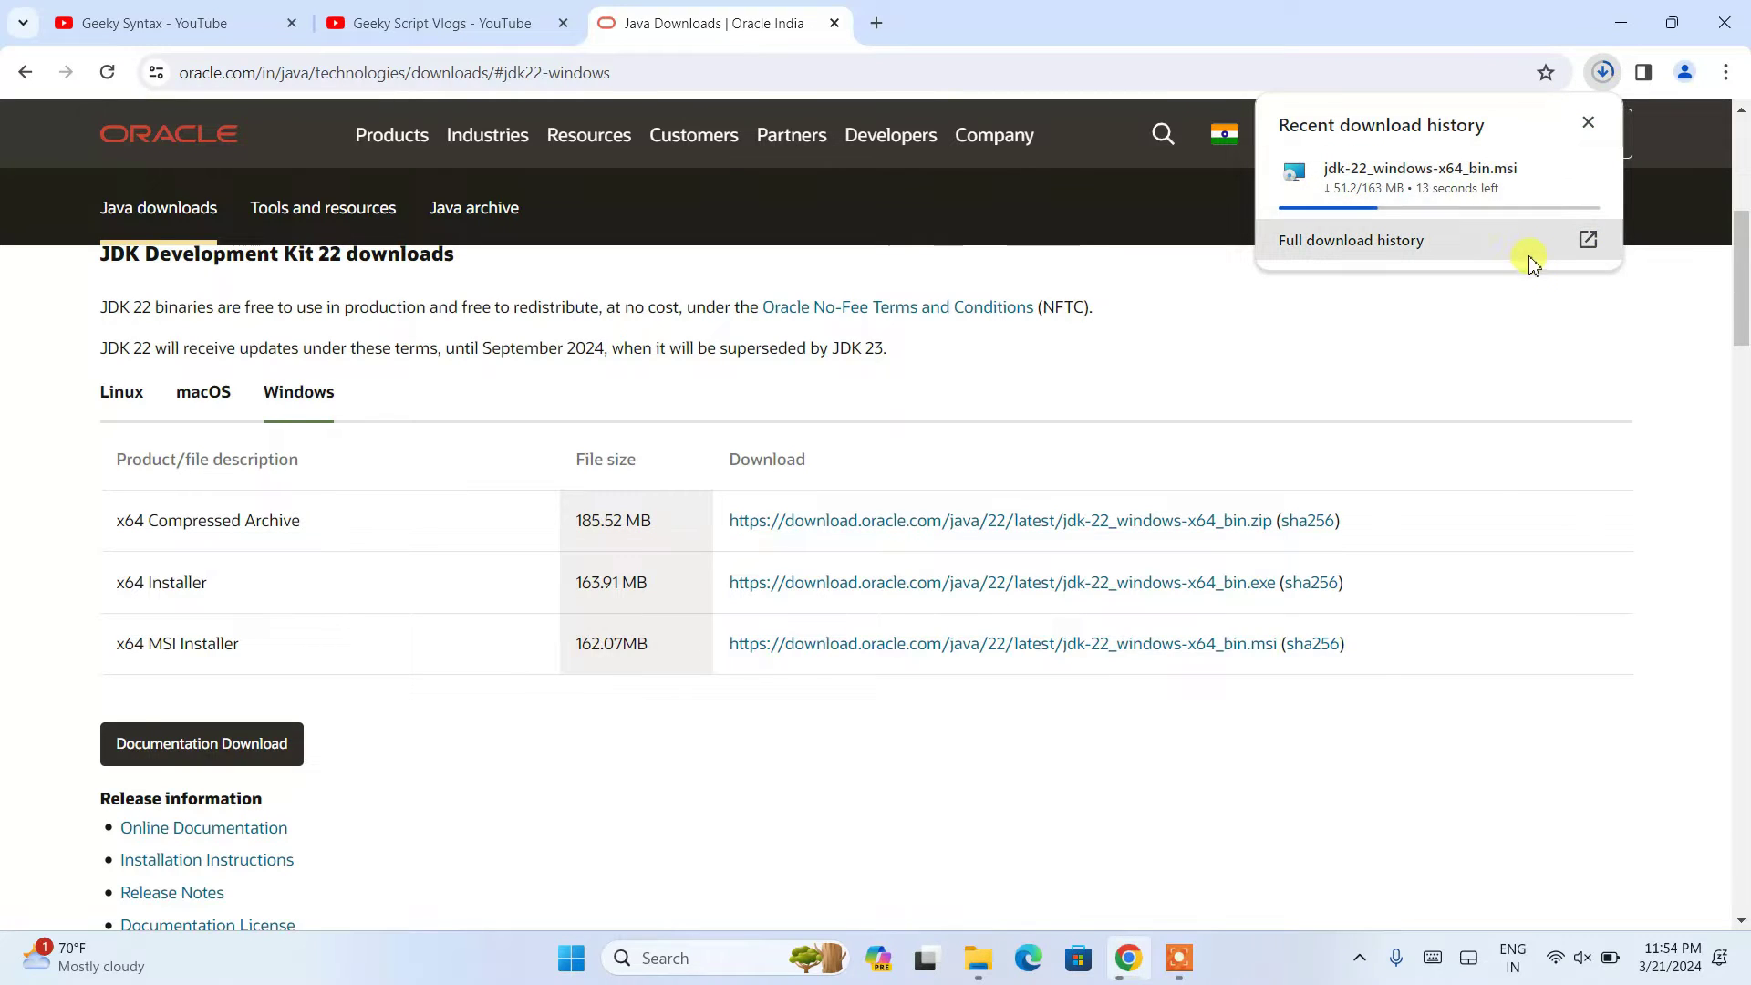
left_click(1584, 171)
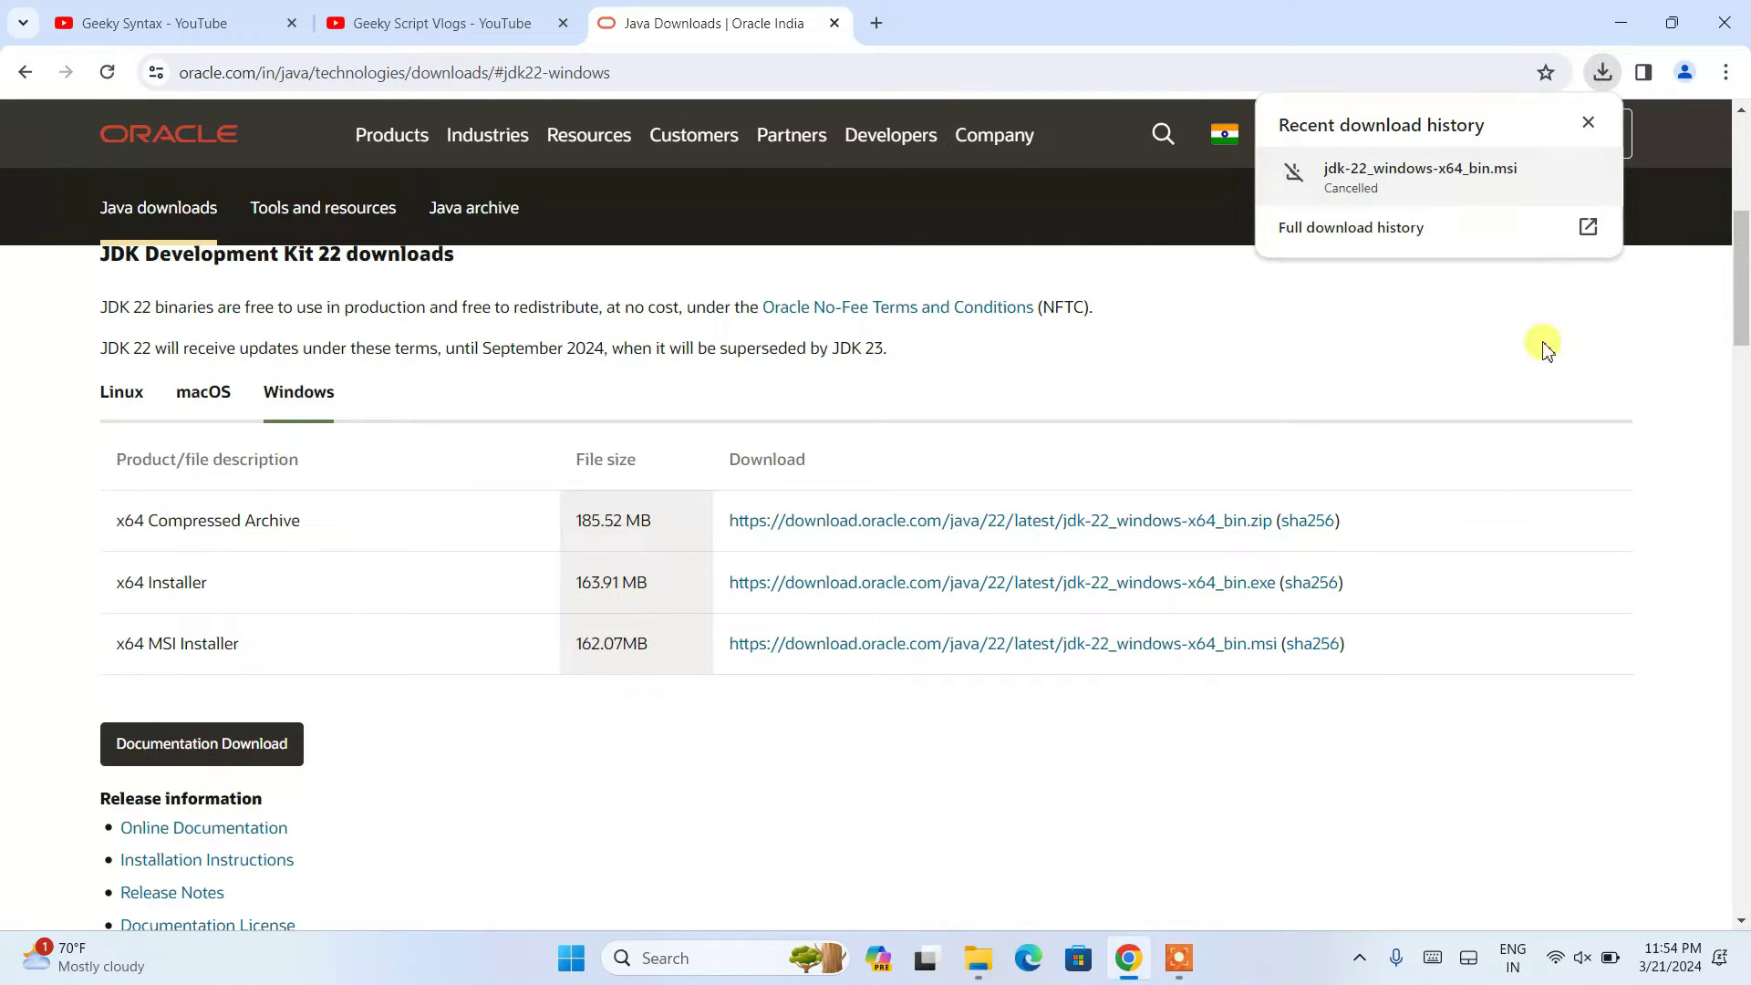
left_click(1541, 344)
Switch to File Explorer, run jdk-22_windows-x64_bin.msi from the Software folder, and allow the non-verified app to install anyway.
left_click(1632, 20)
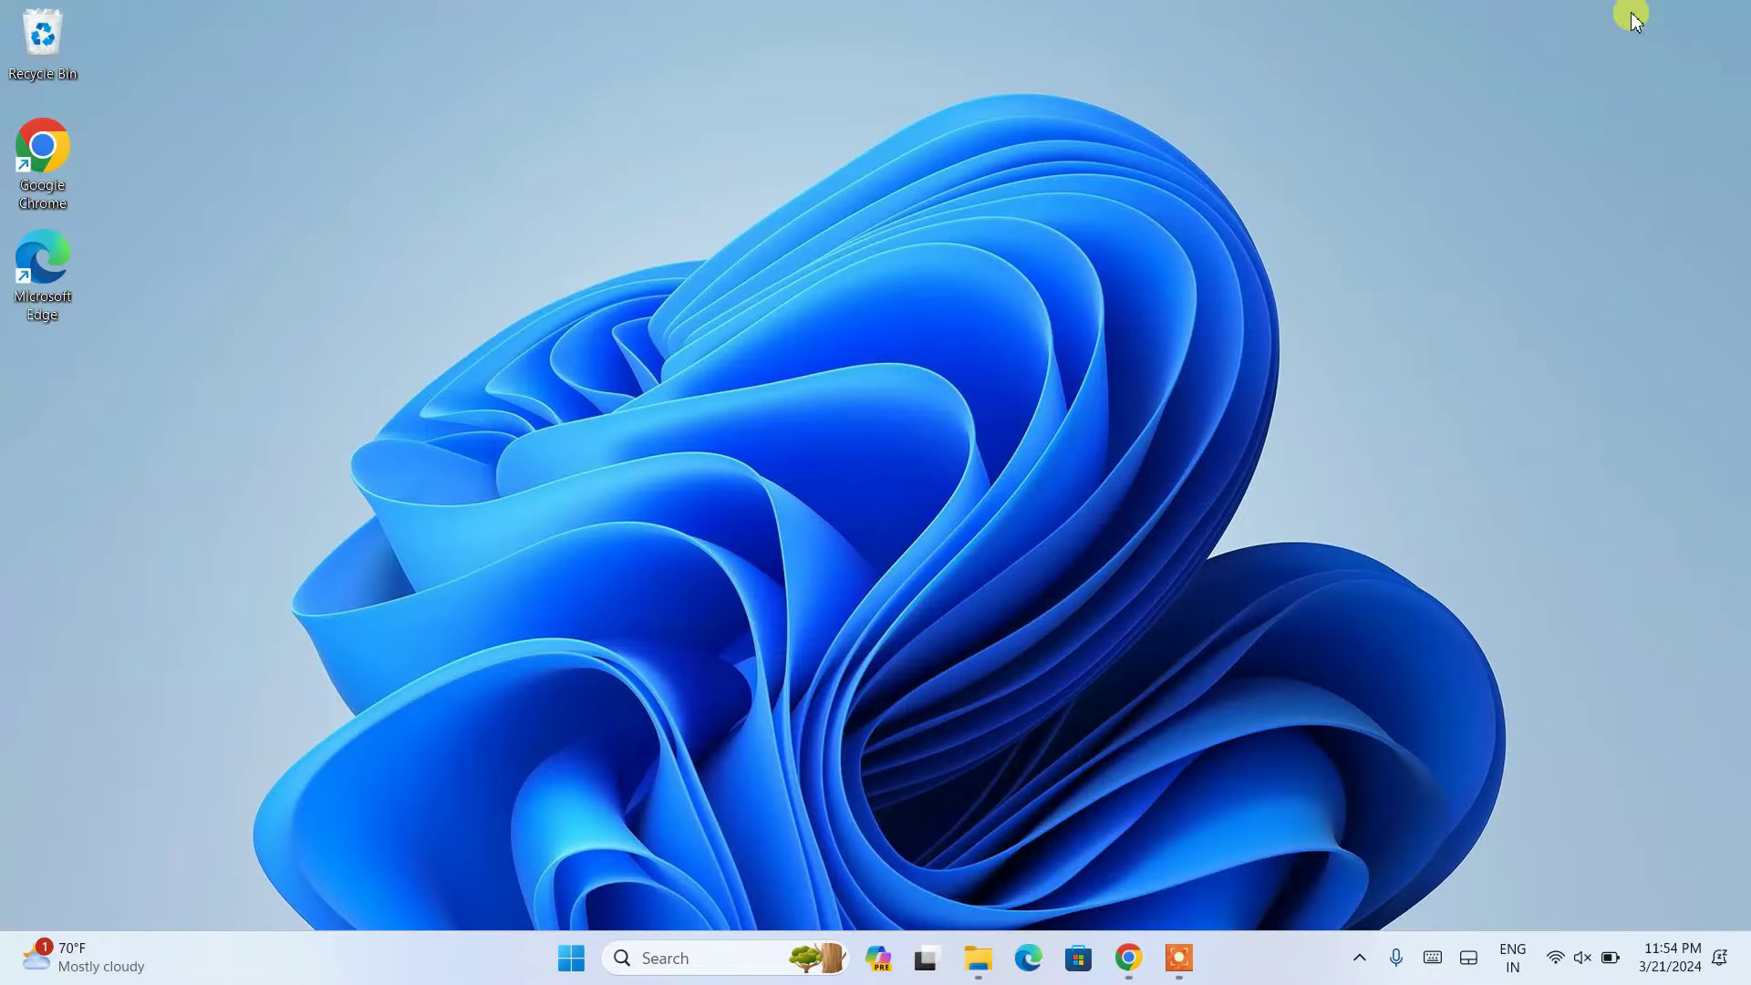
left_click(989, 974)
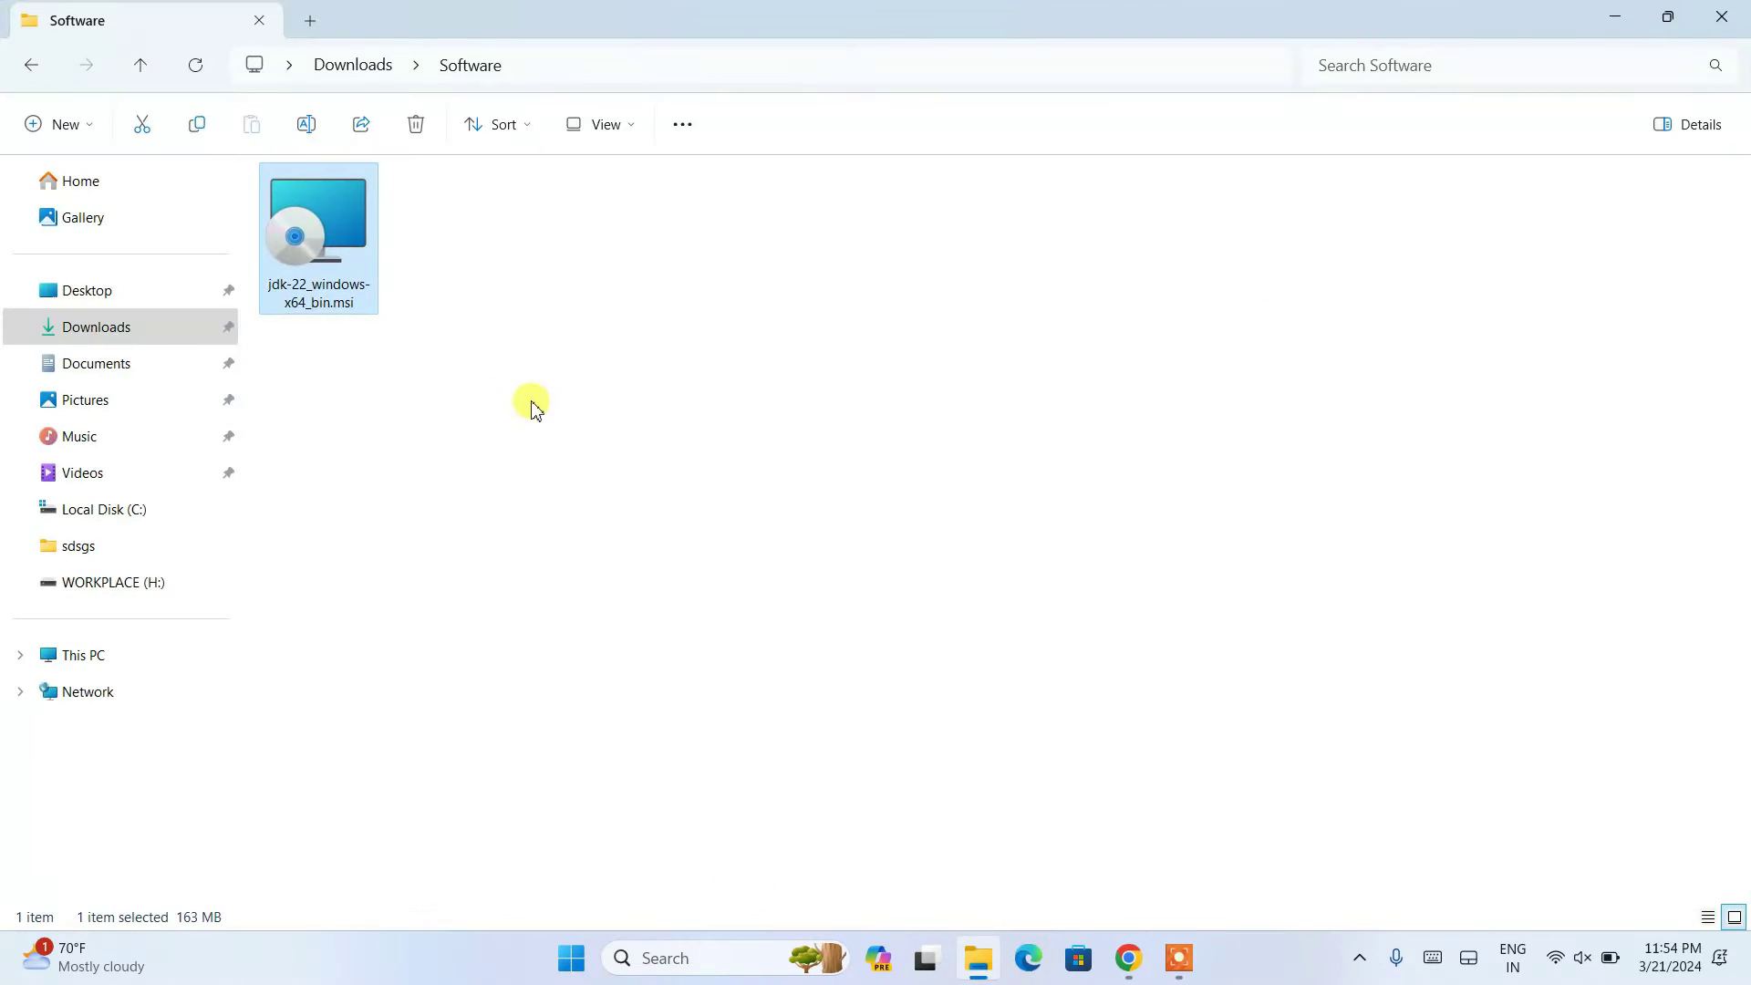
left_click(310, 245)
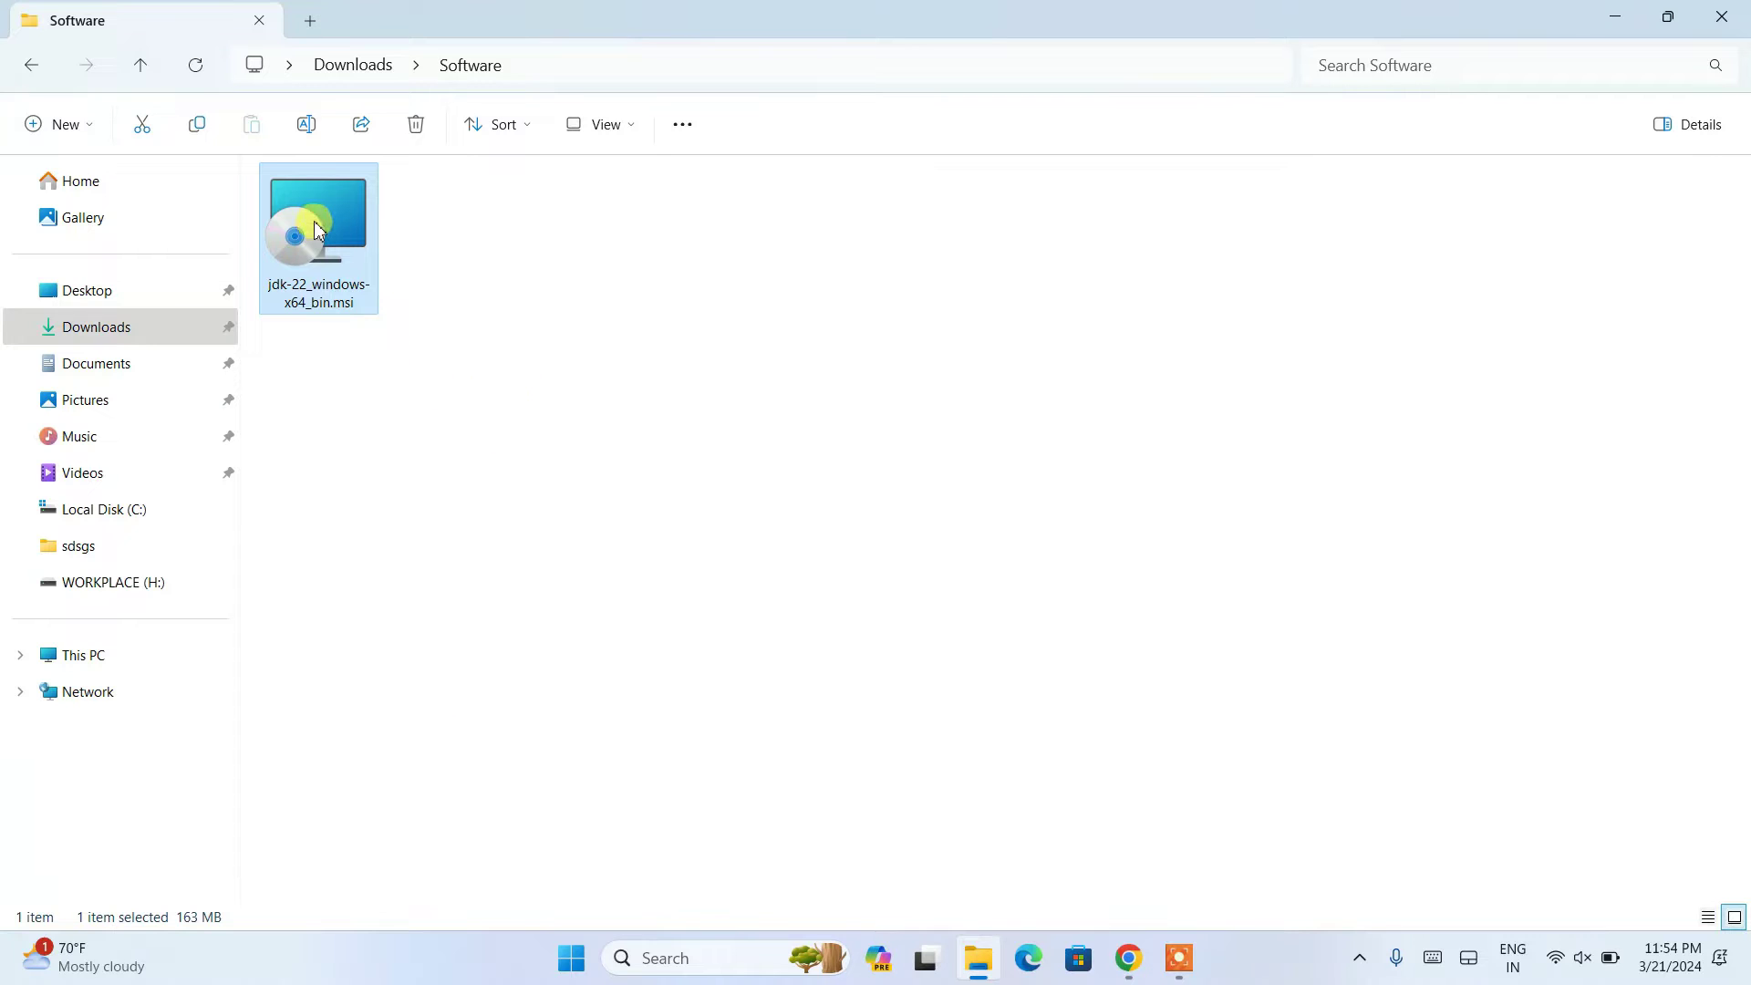
double_click(327, 219)
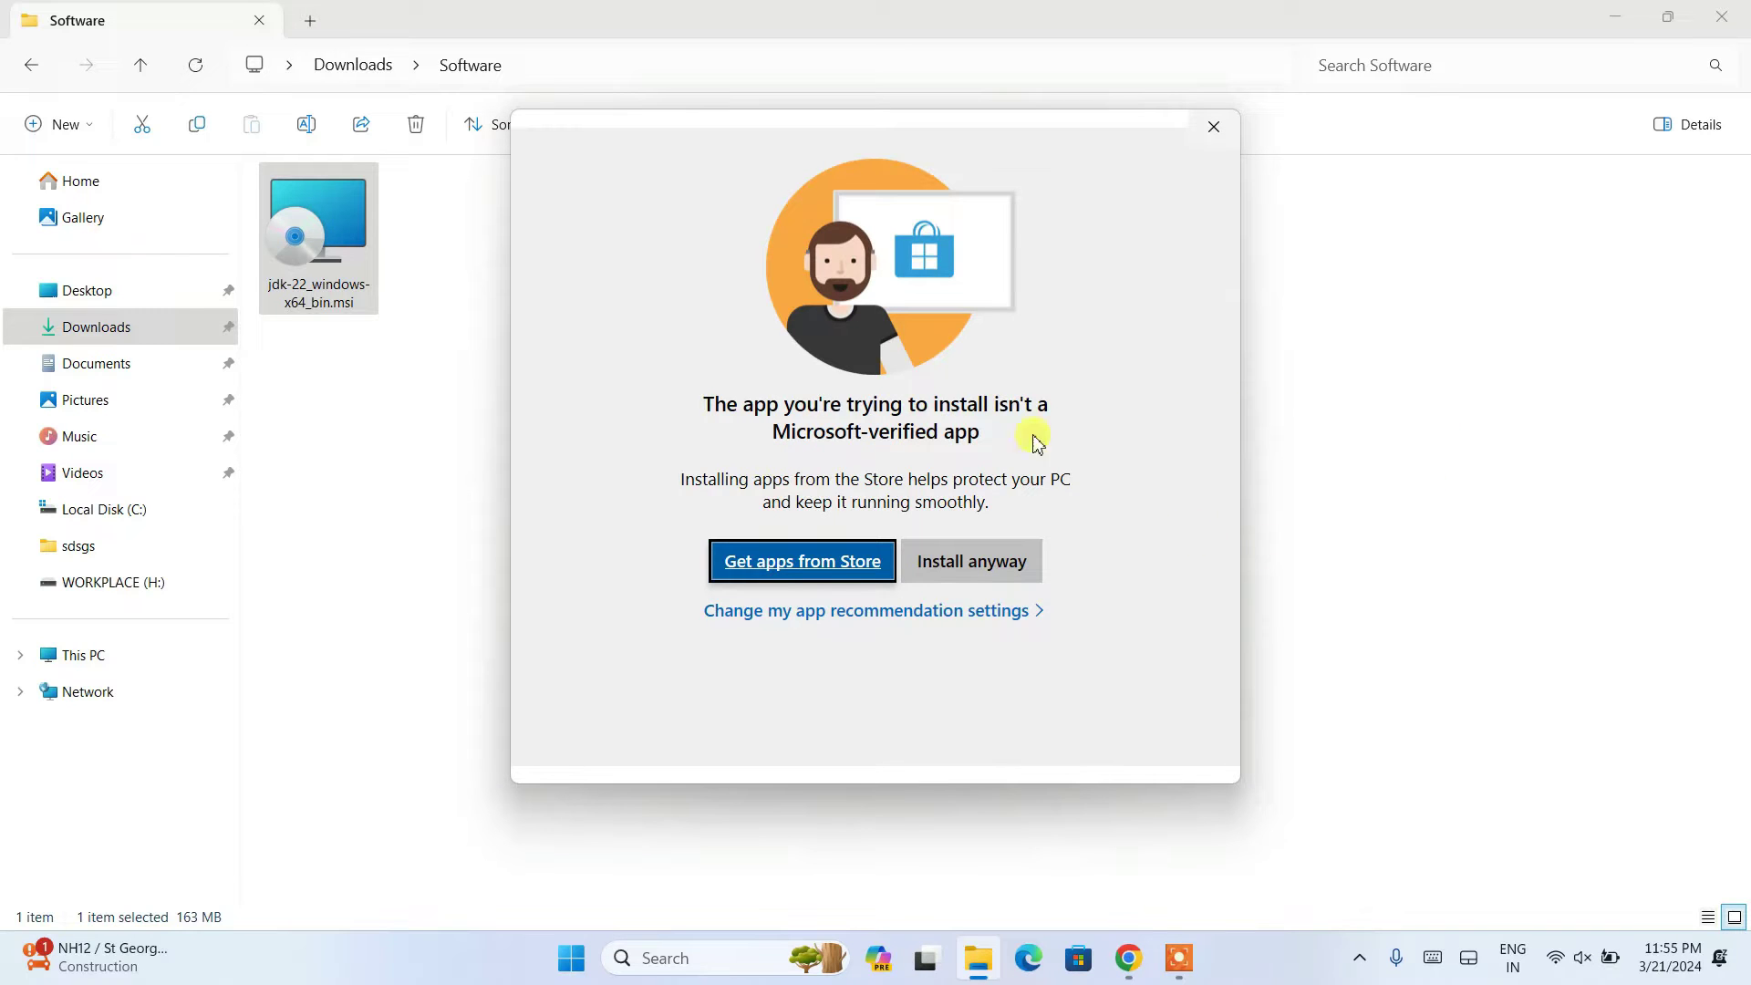
left_click(986, 560)
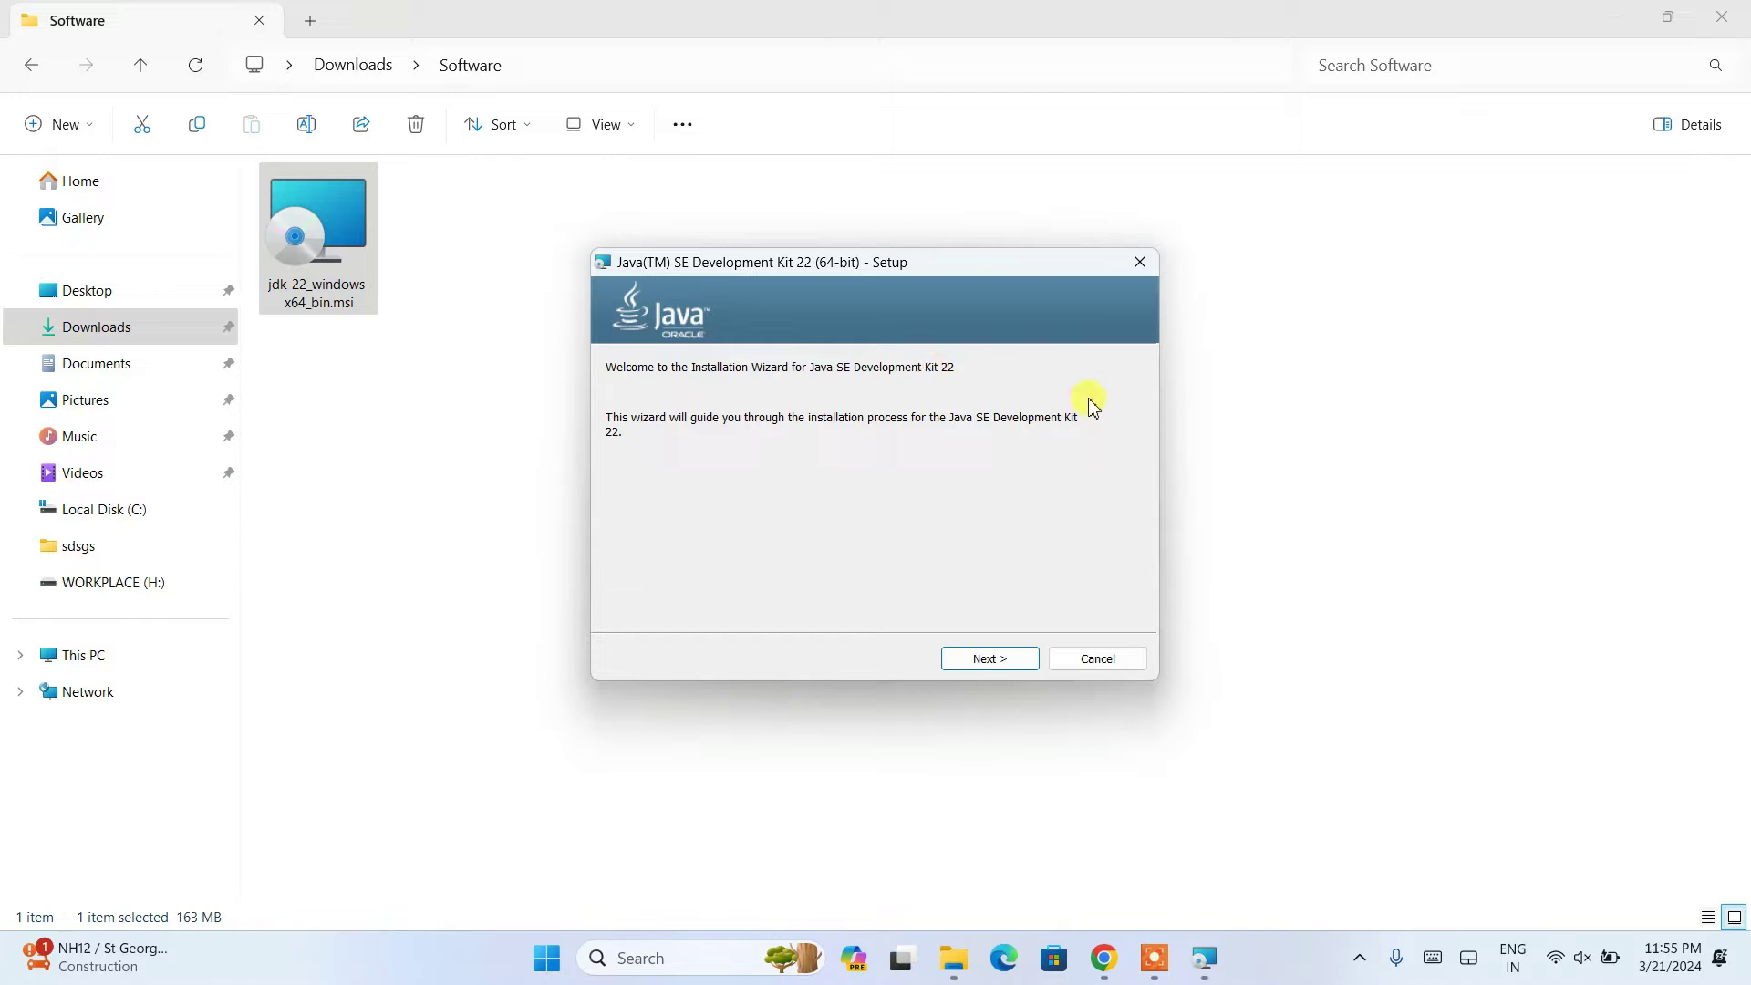
Install Java SE Development Kit 22 into C:\Program Files\Java\jdk-22\ and close the setup wizard.
left_click(985, 672)
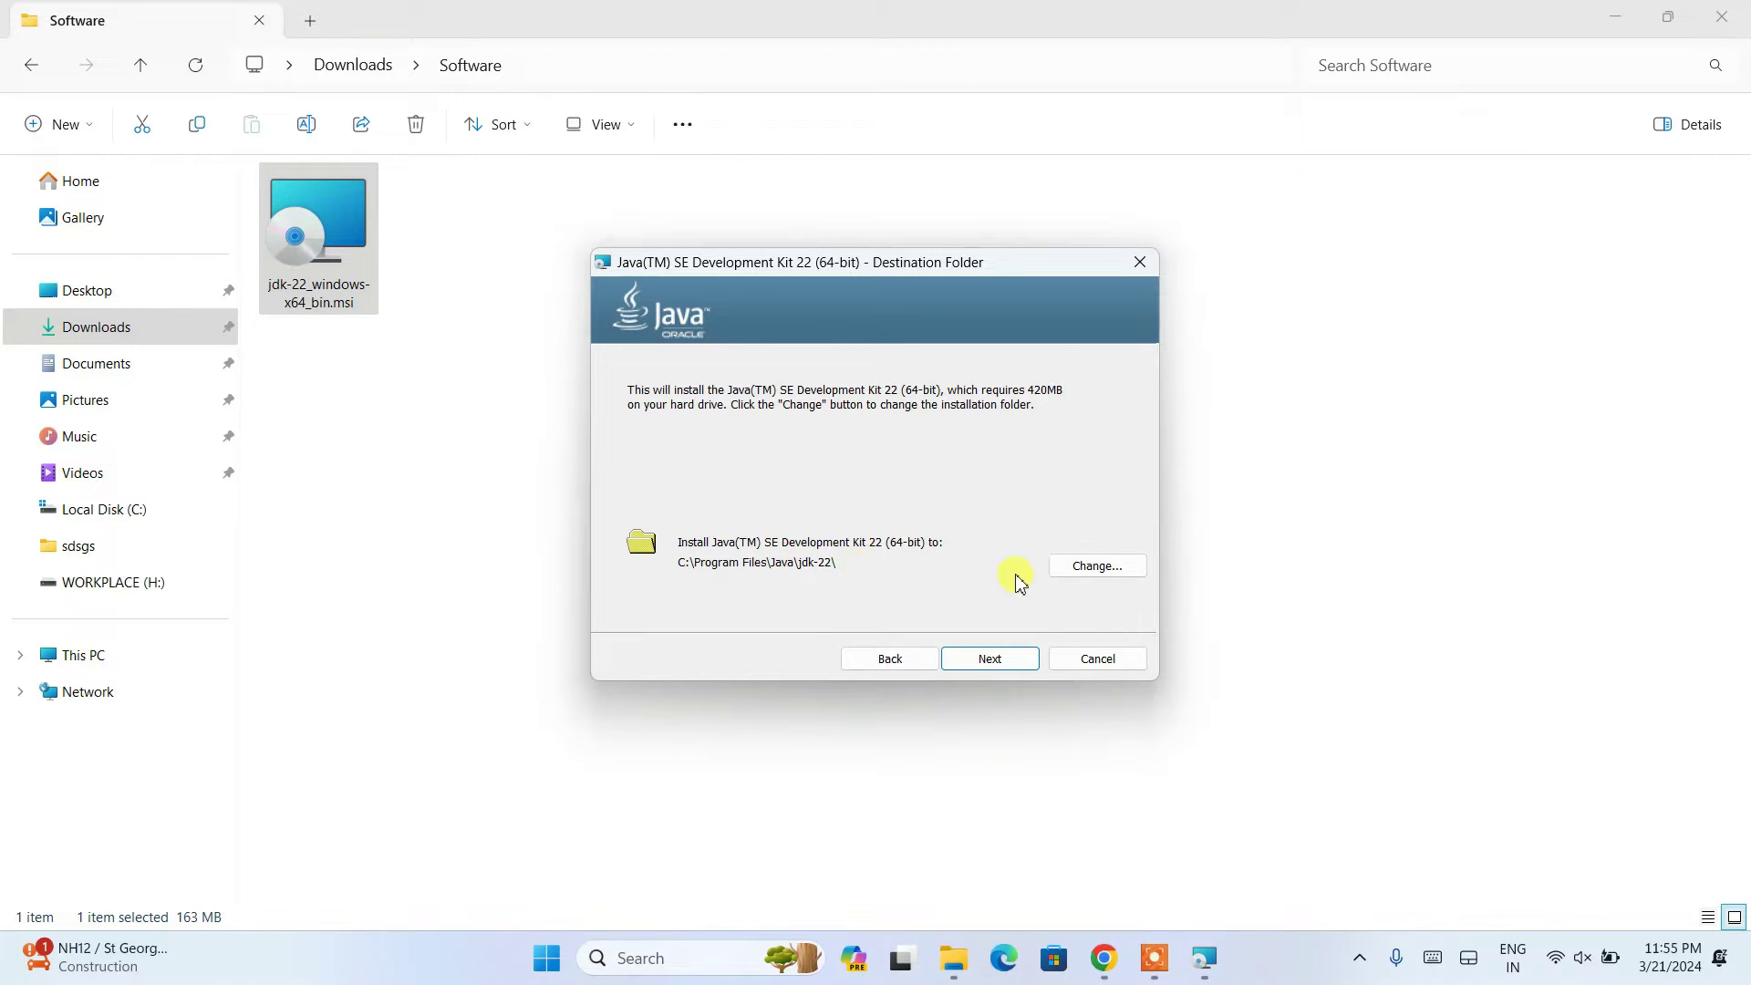
left_click(1101, 573)
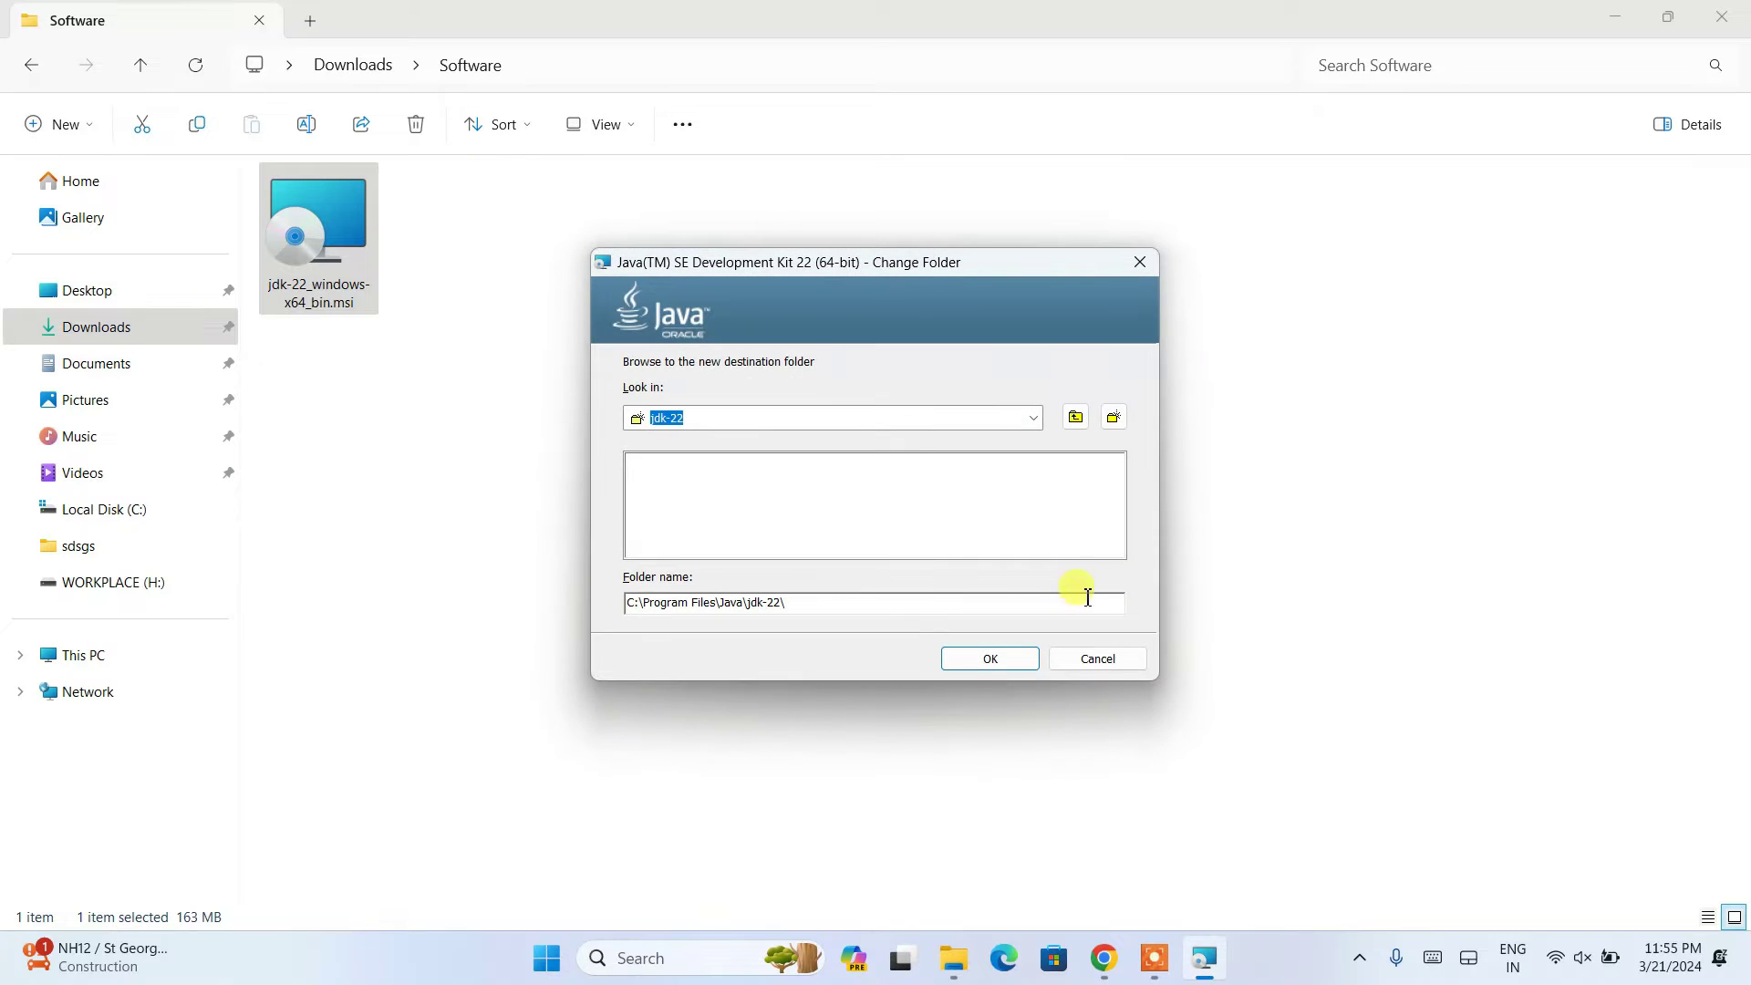
left_click(1104, 664)
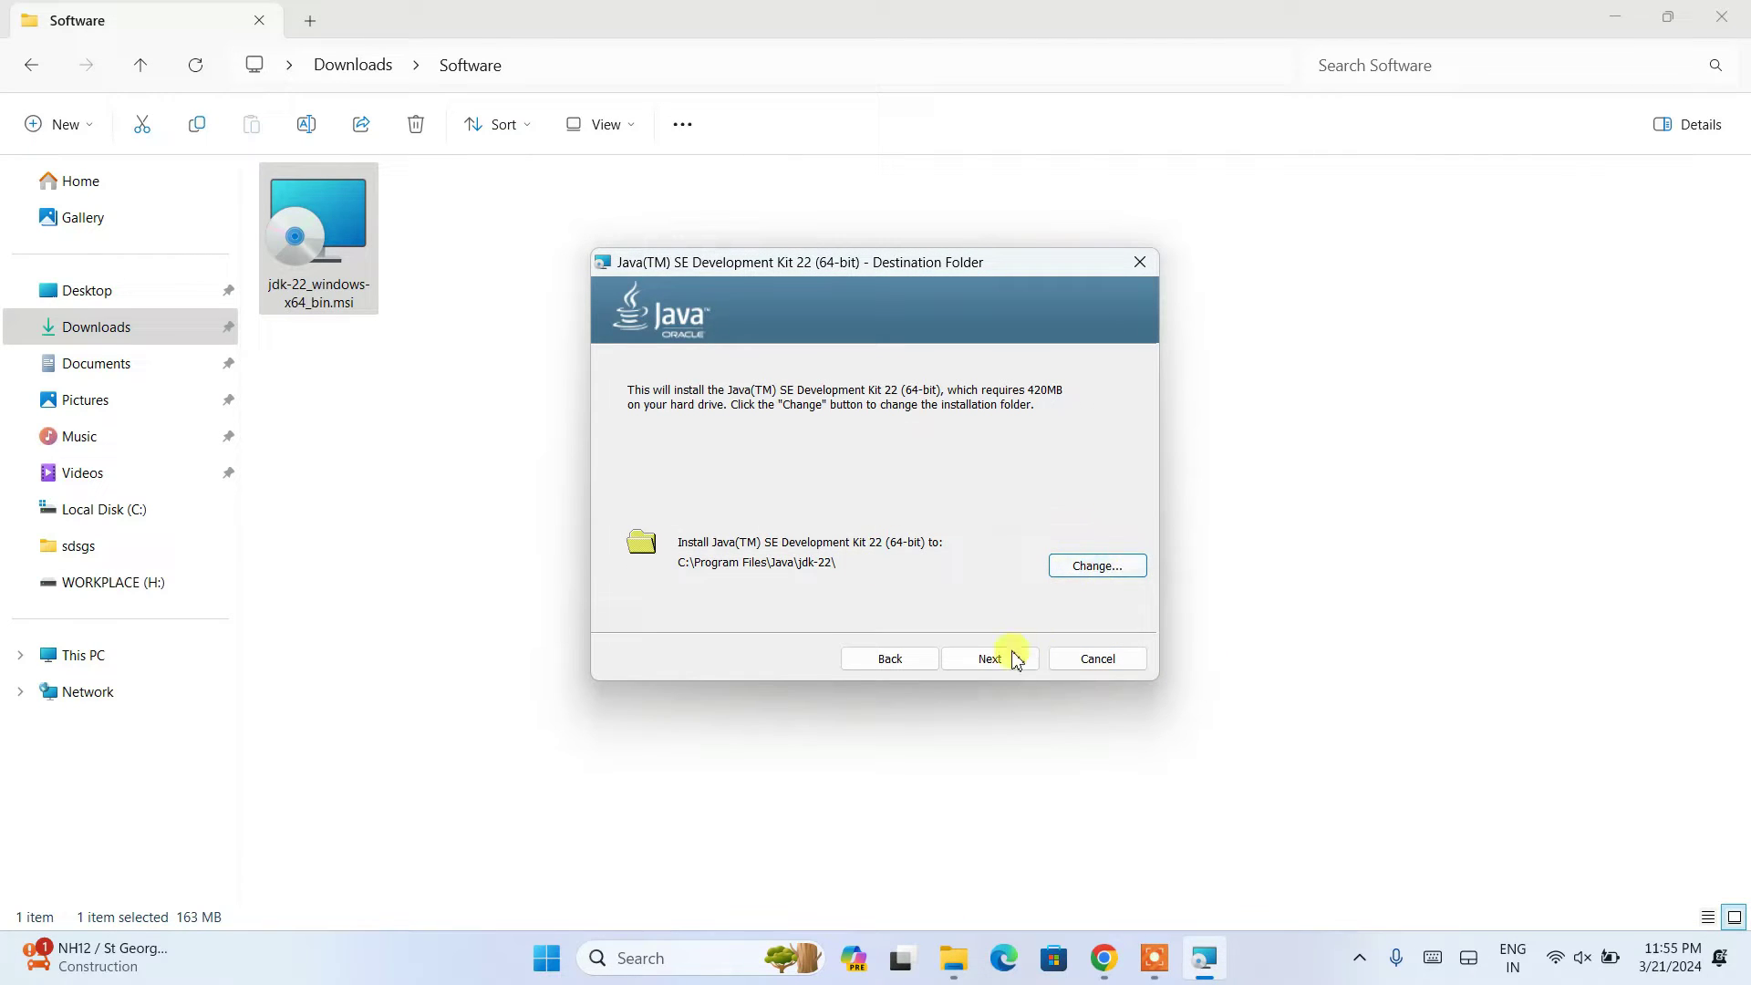
left_click(1000, 663)
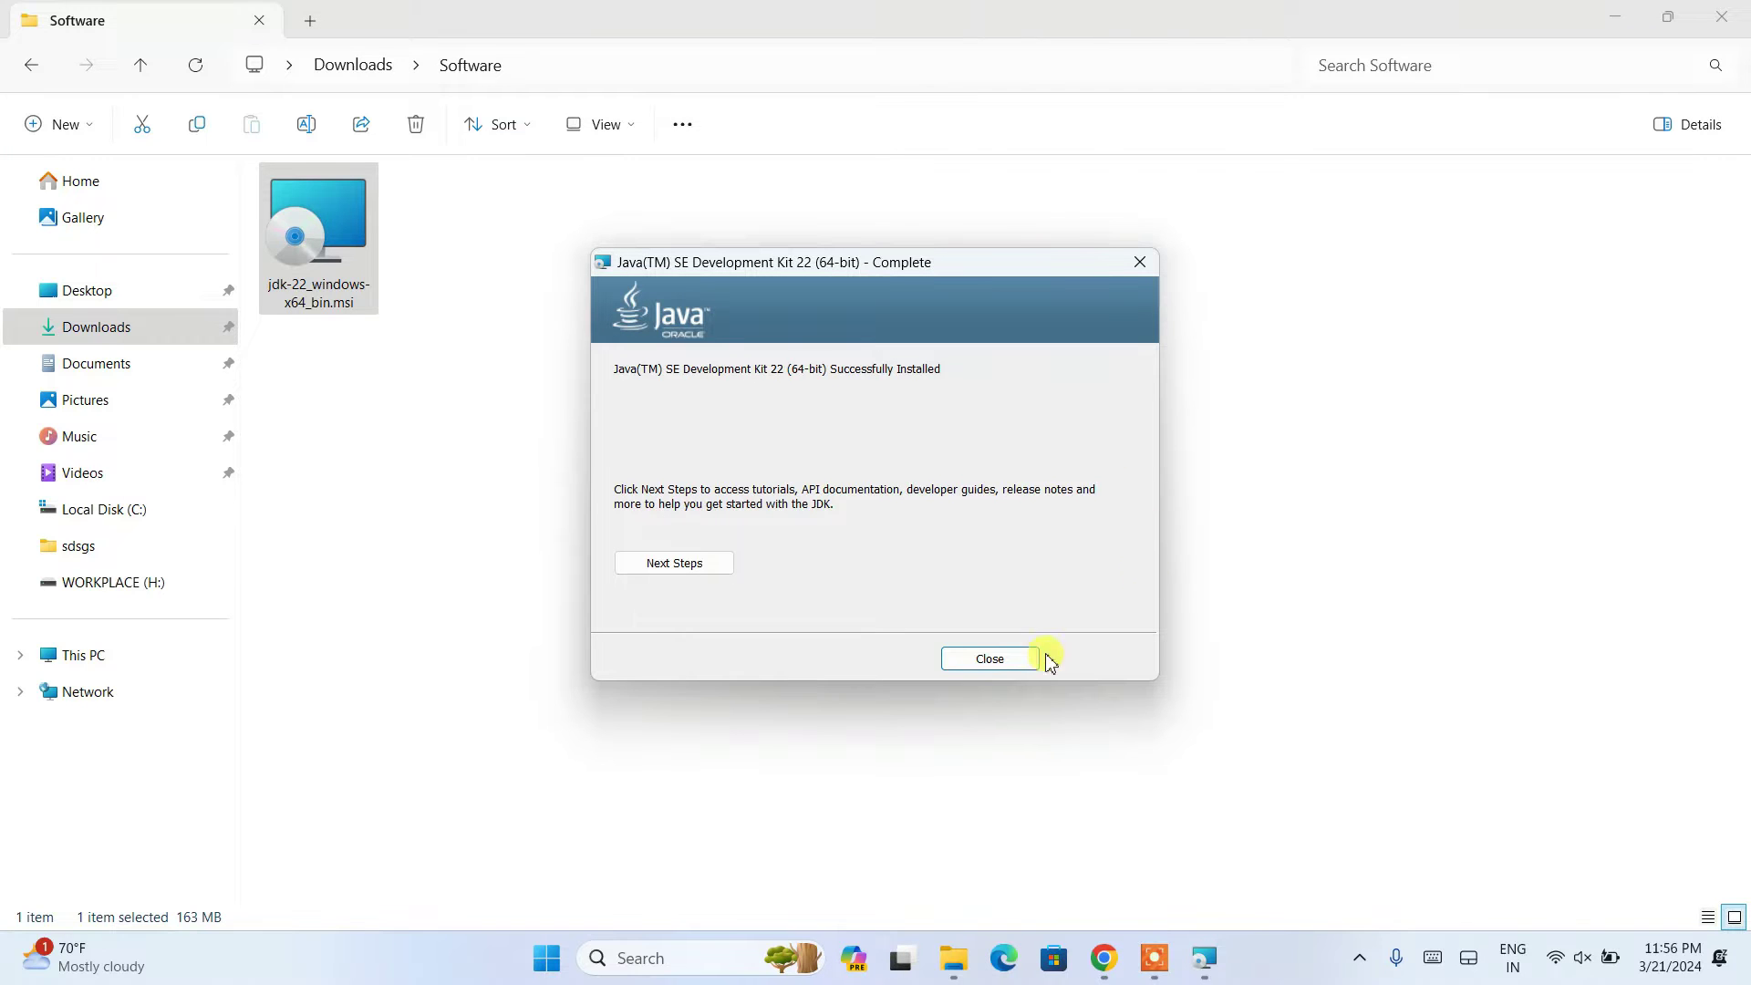
left_click(1008, 659)
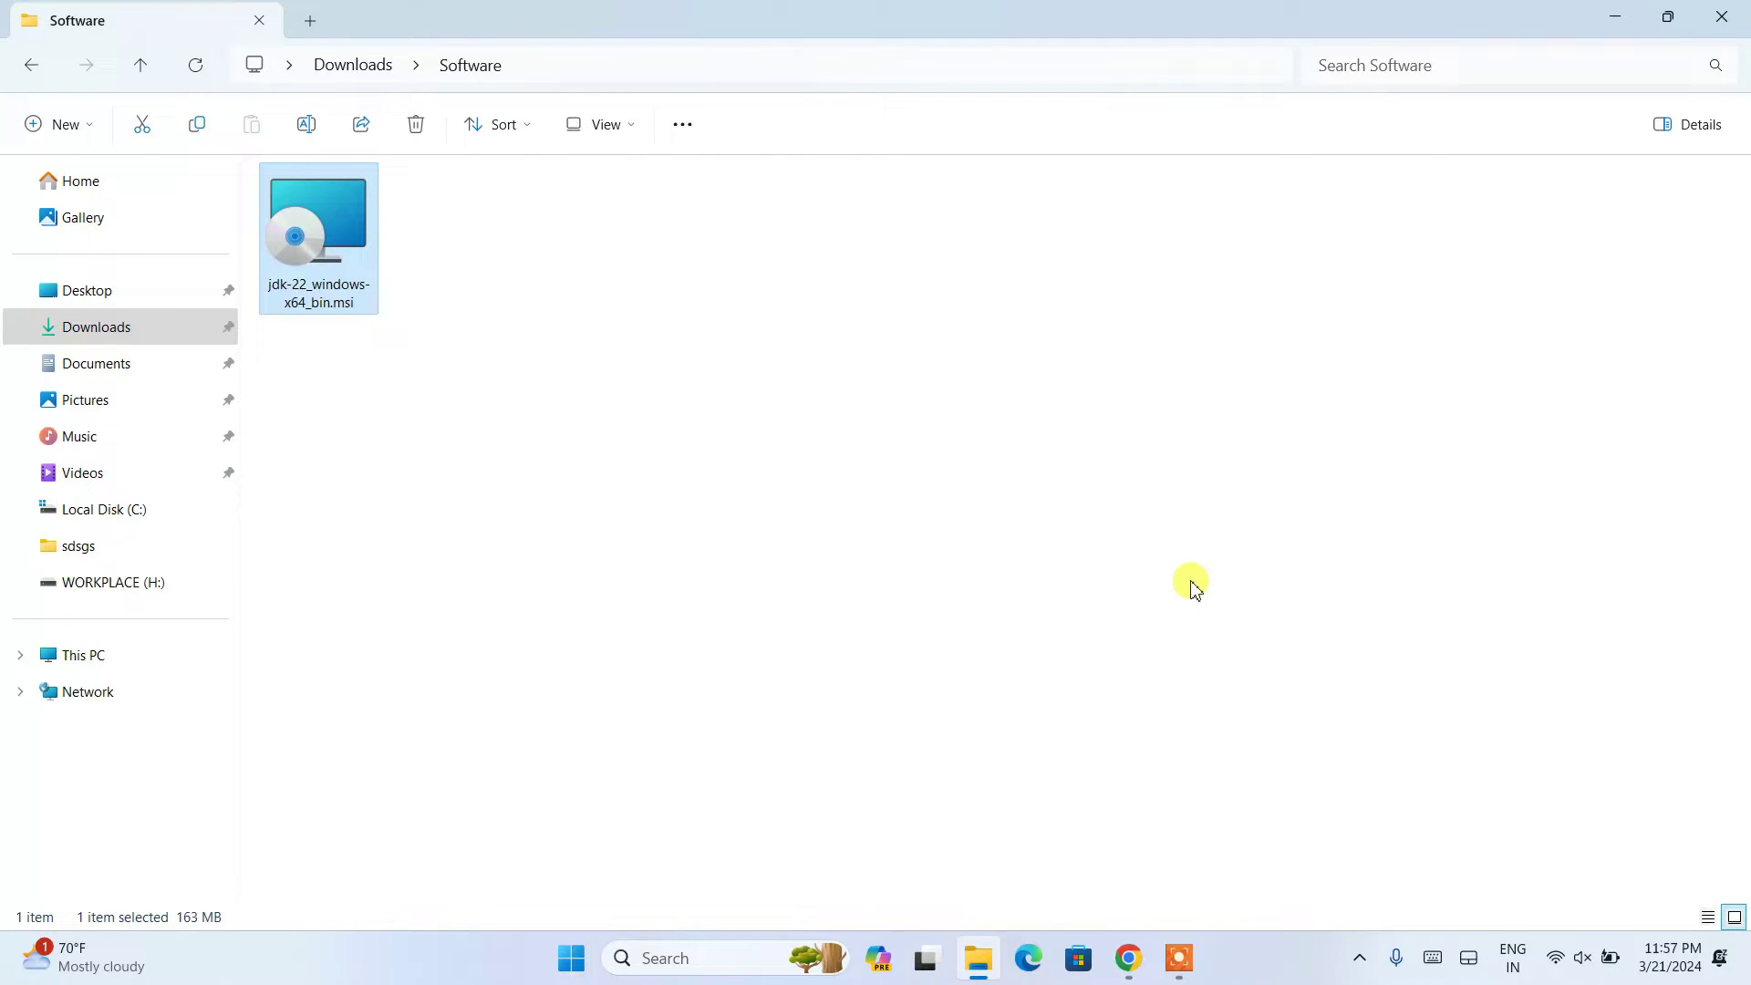
Open the bin folder of the Java installation at C:\Program Files\Java\jdk-22 in File Explorer.
left_click(122, 510)
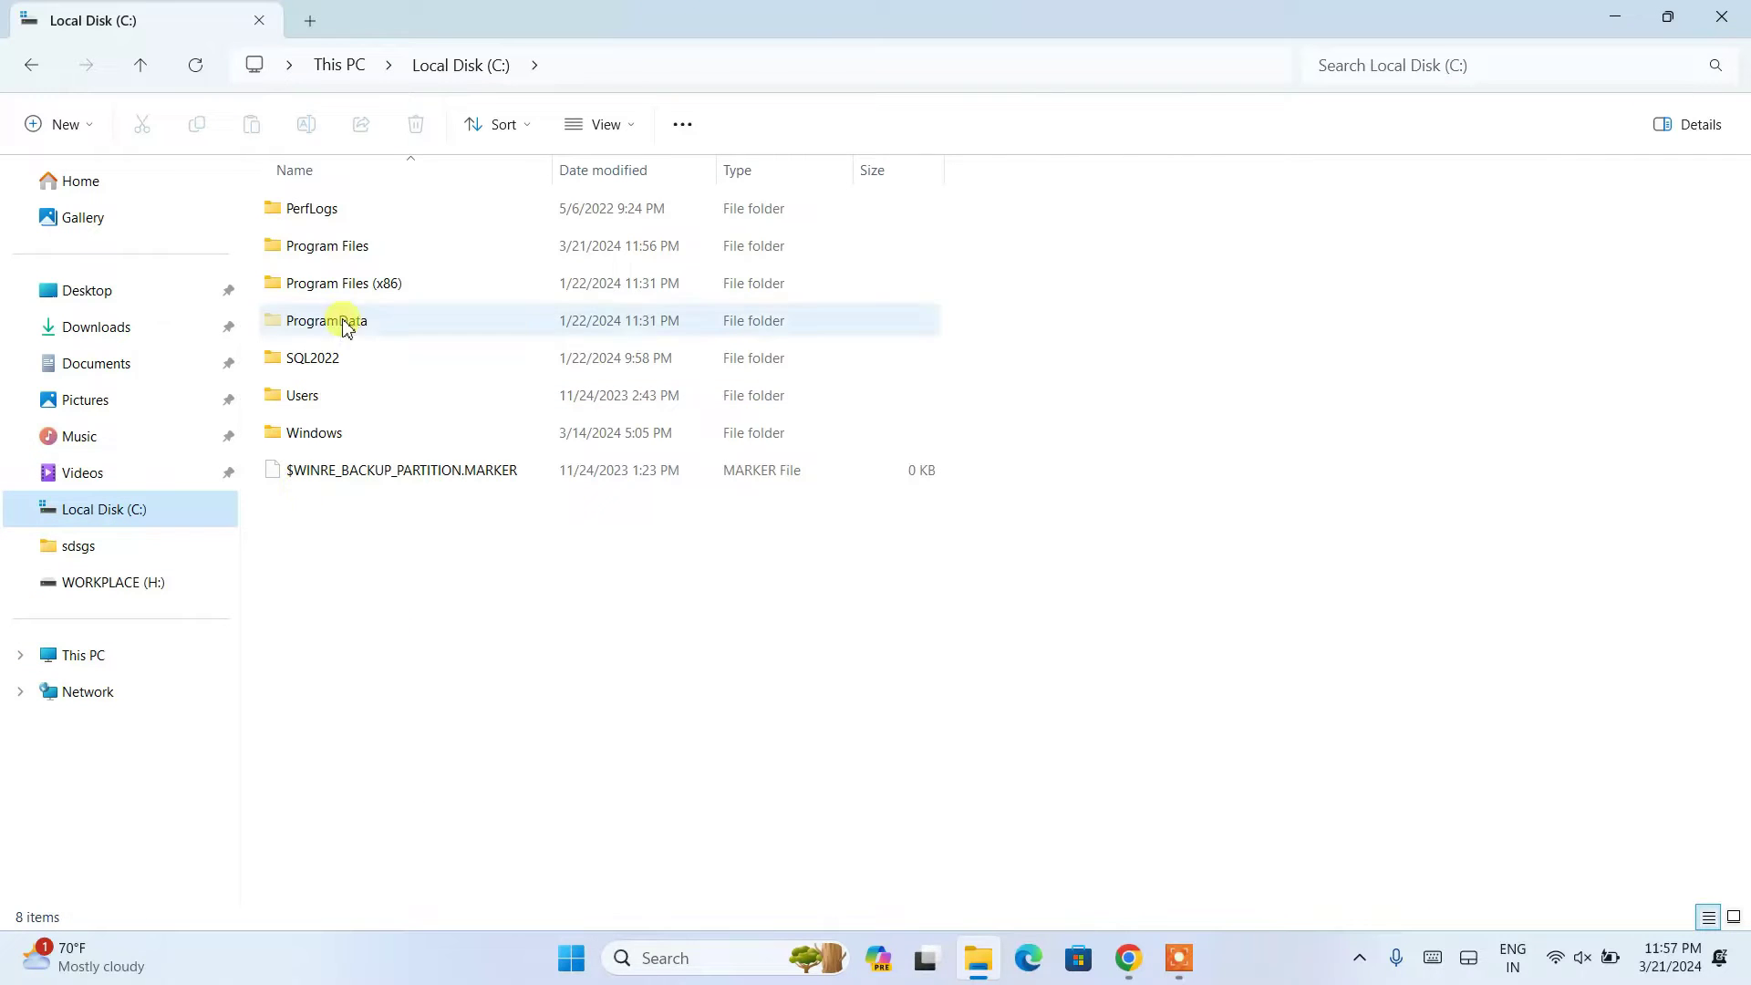
left_click(336, 245)
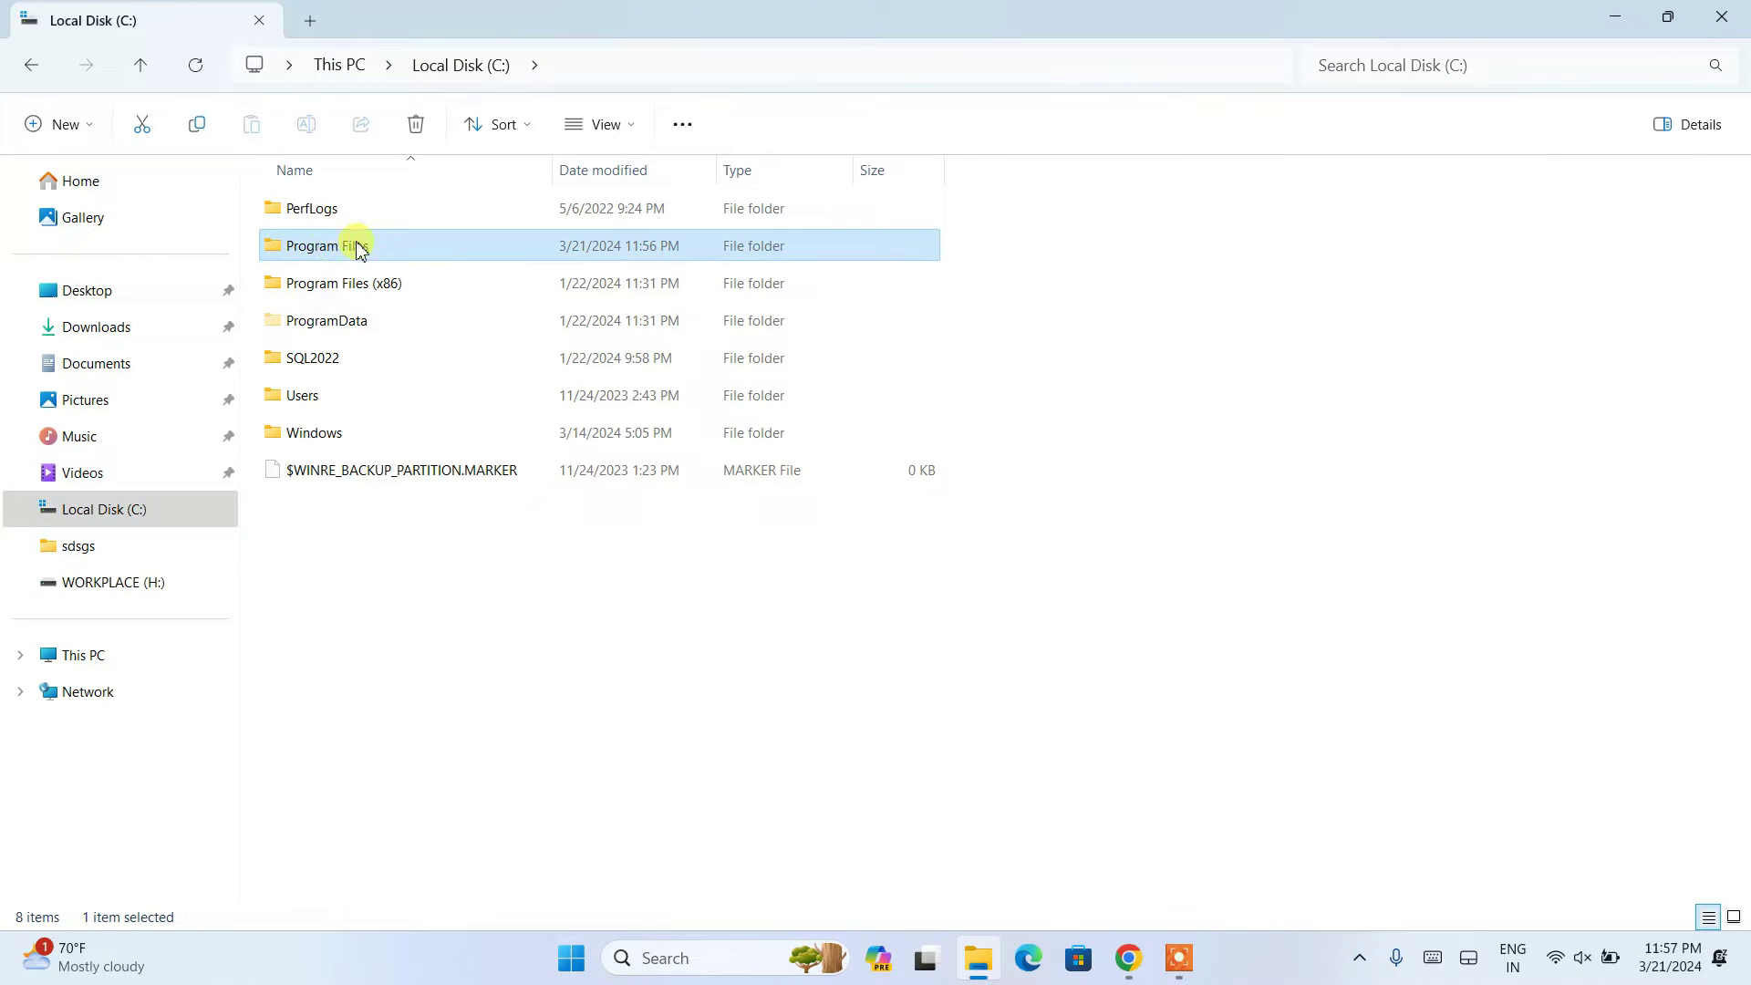
double_click(349, 258)
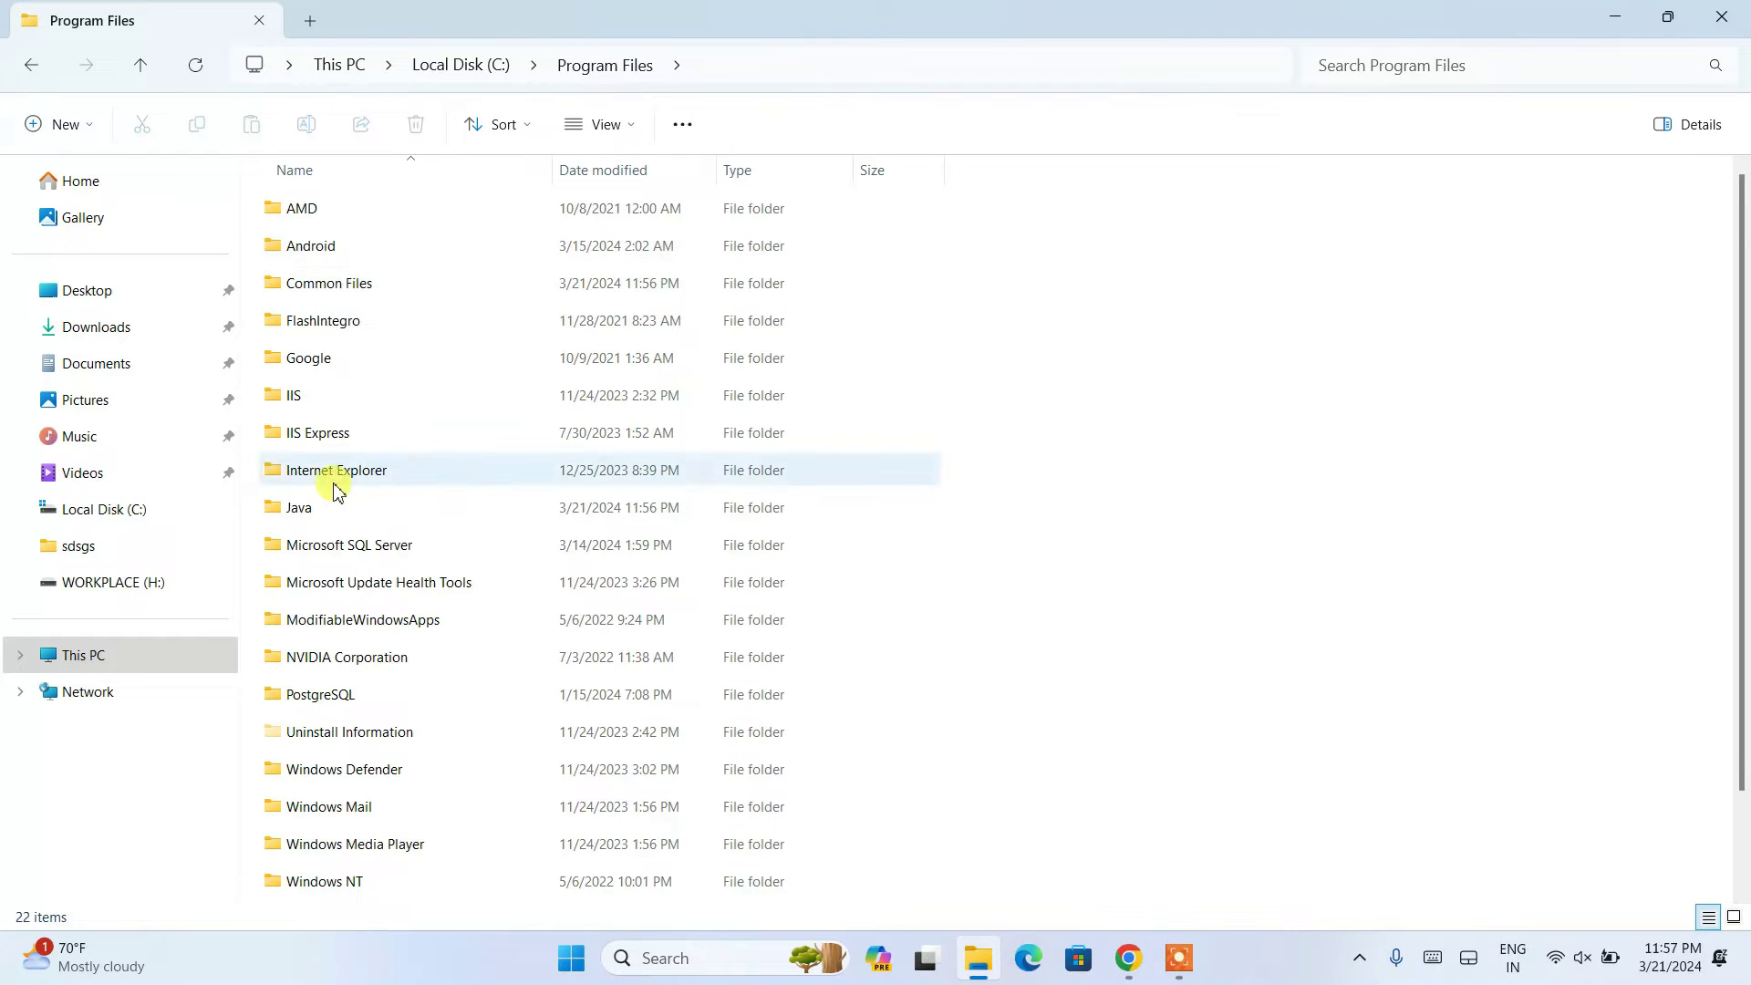
left_click(324, 516)
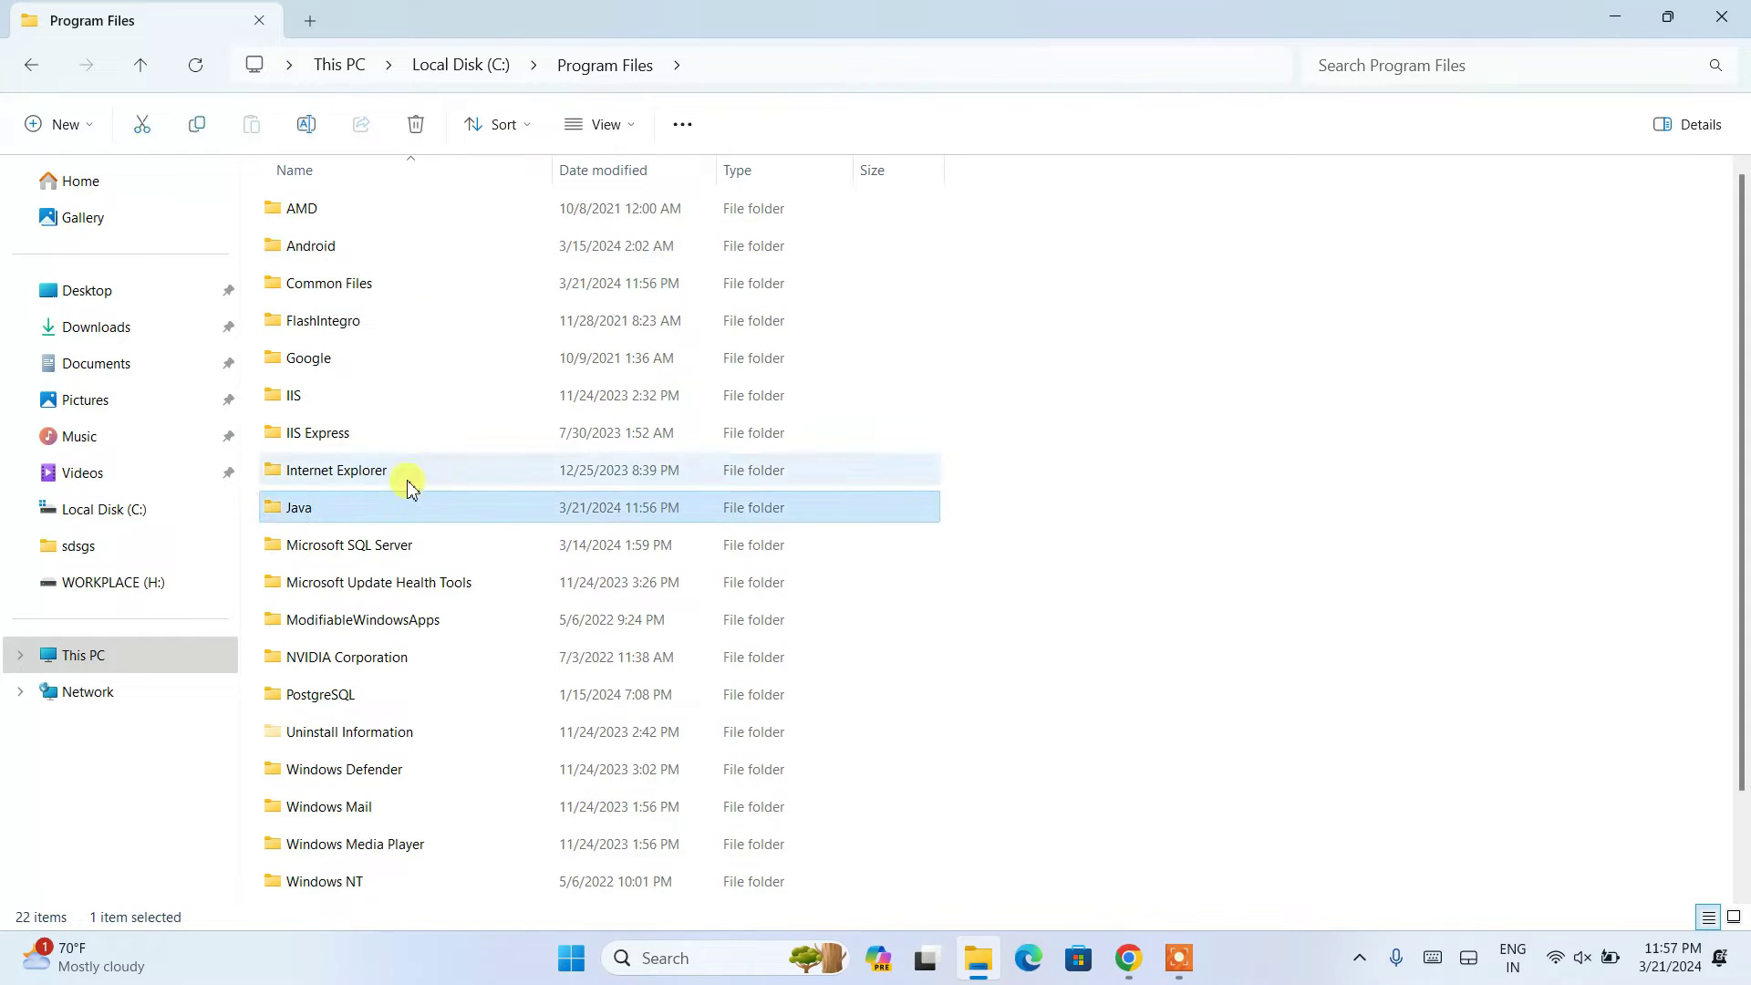
double_click(339, 516)
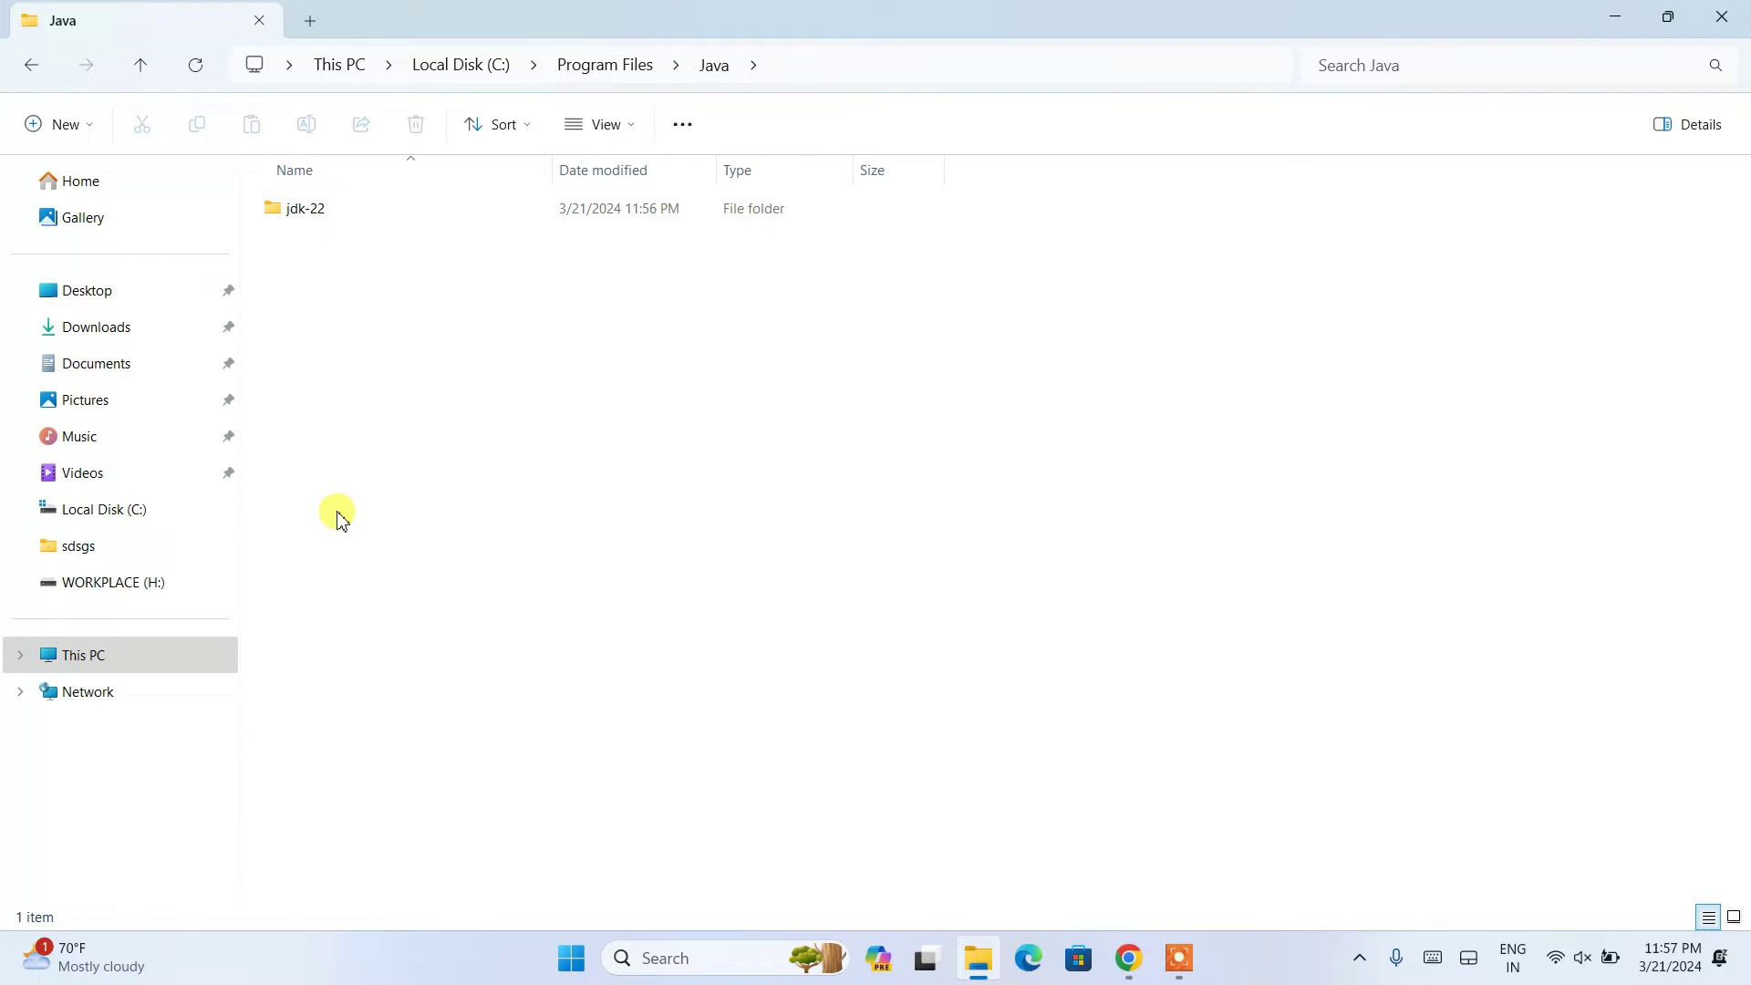
left_click(358, 215)
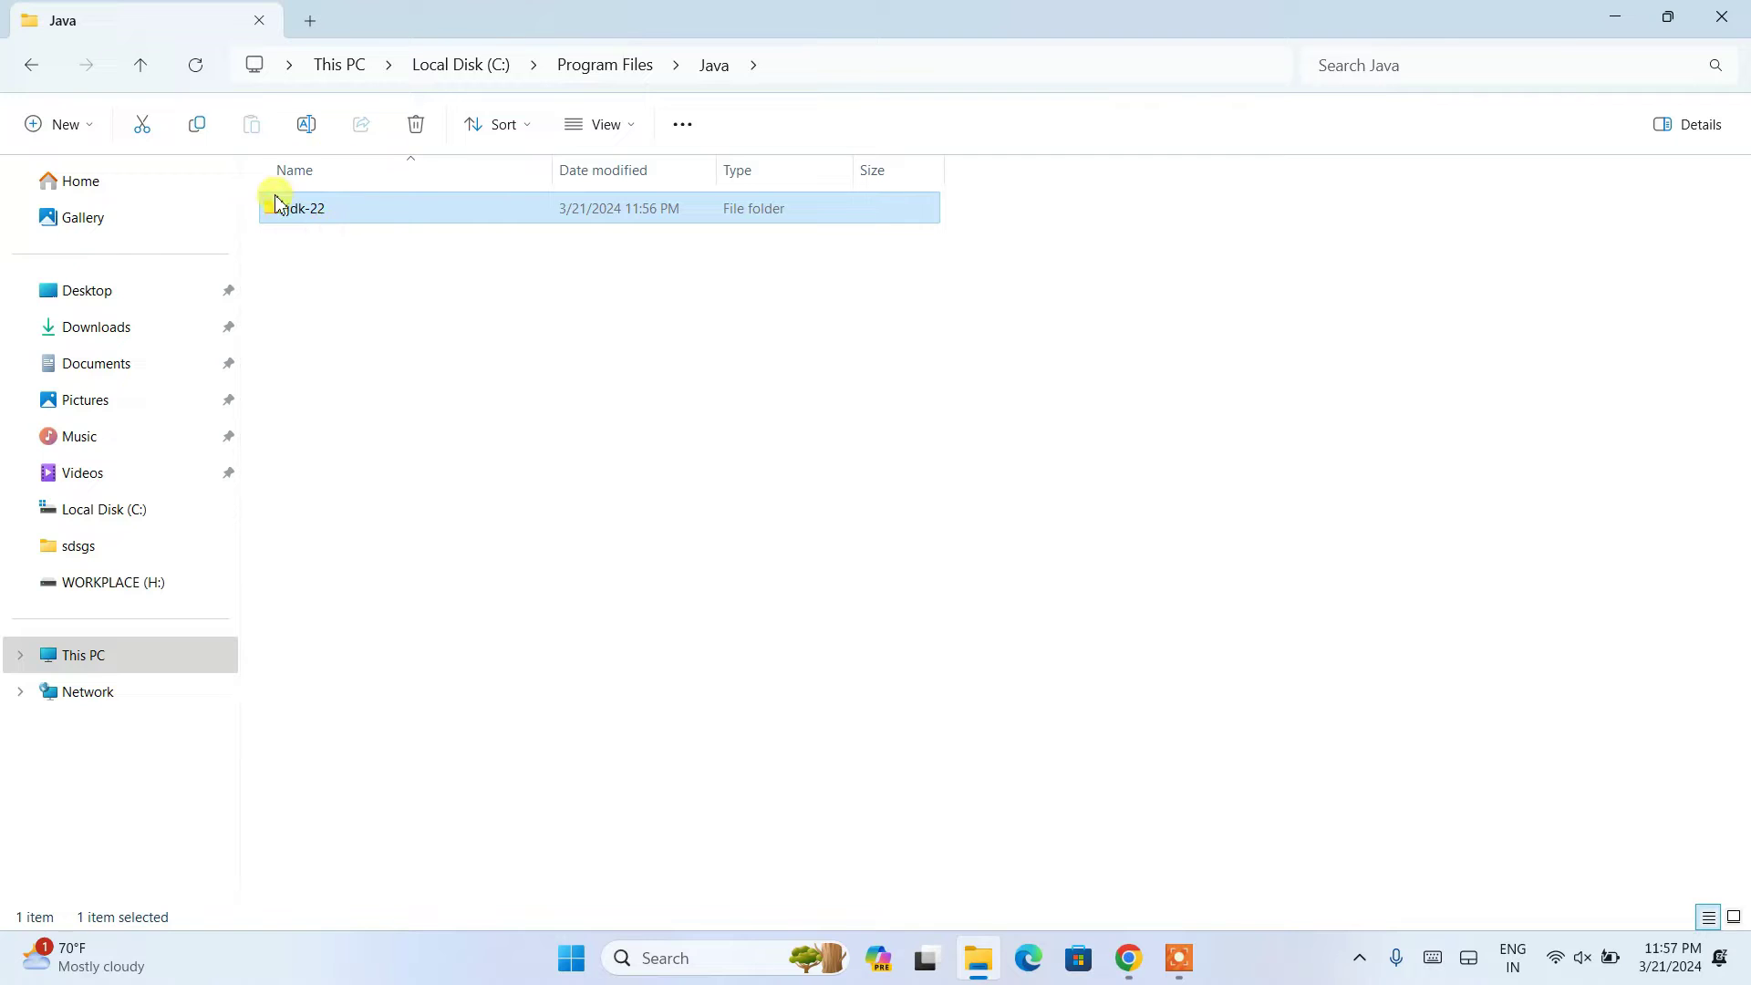
double_click(325, 219)
left_click(325, 219)
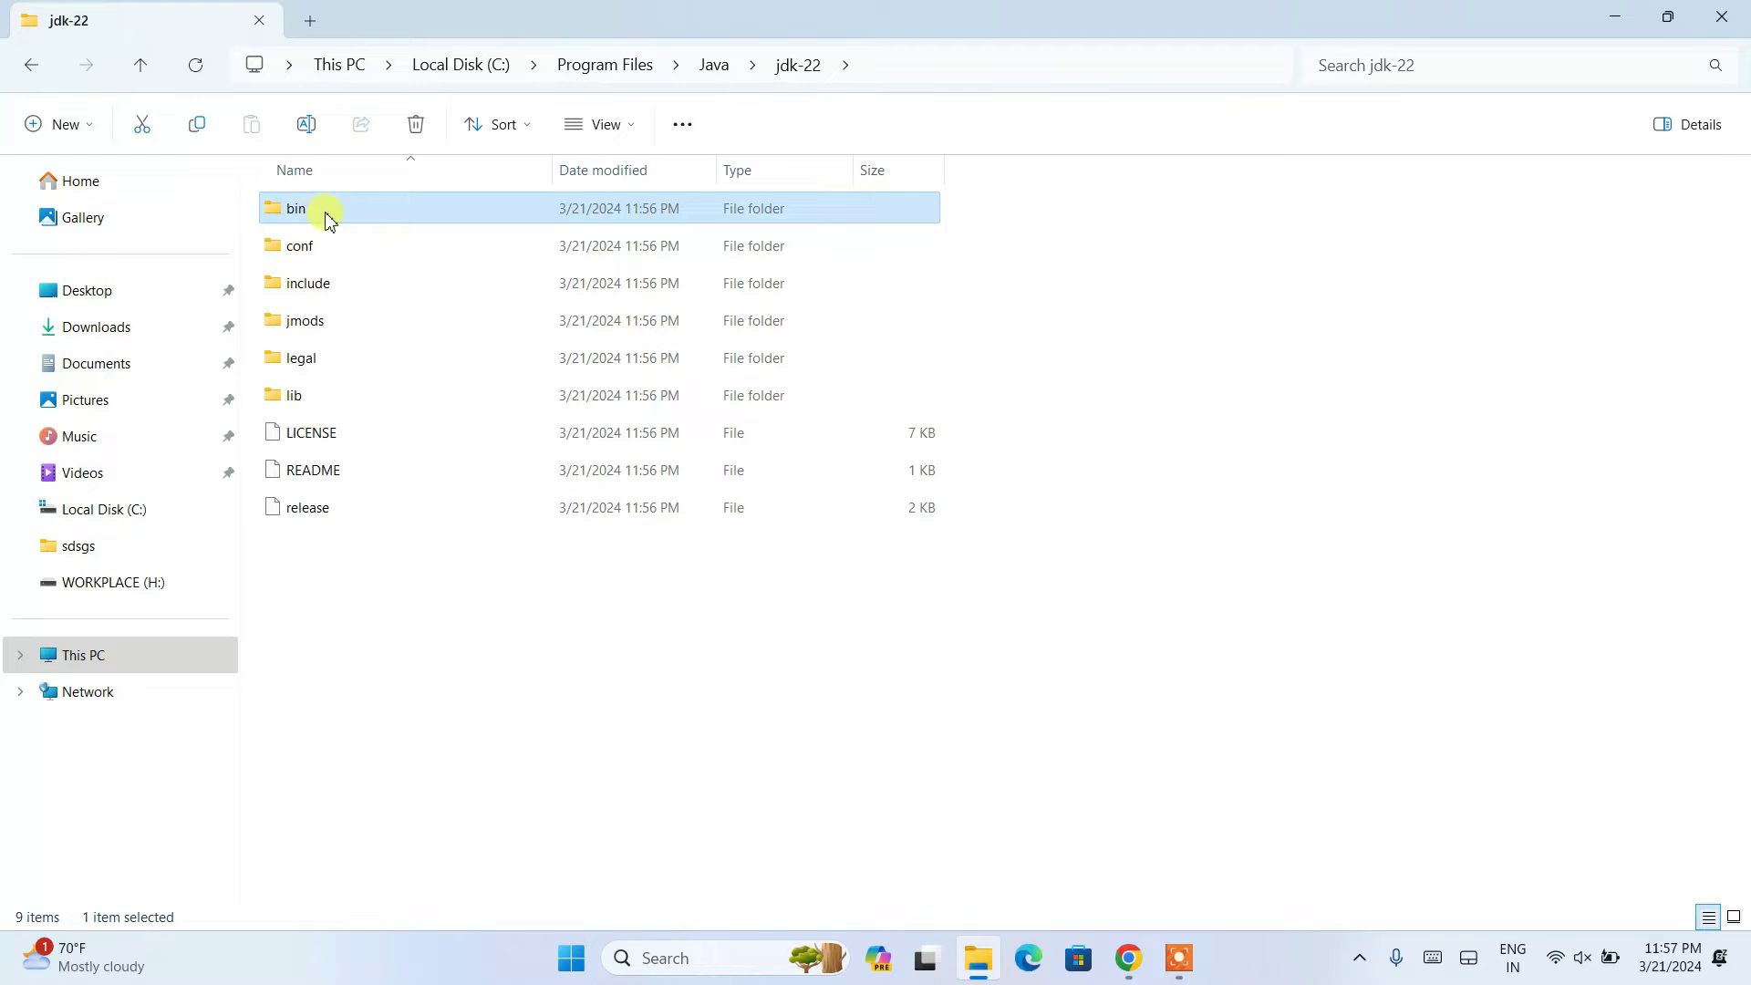
double_click(373, 217)
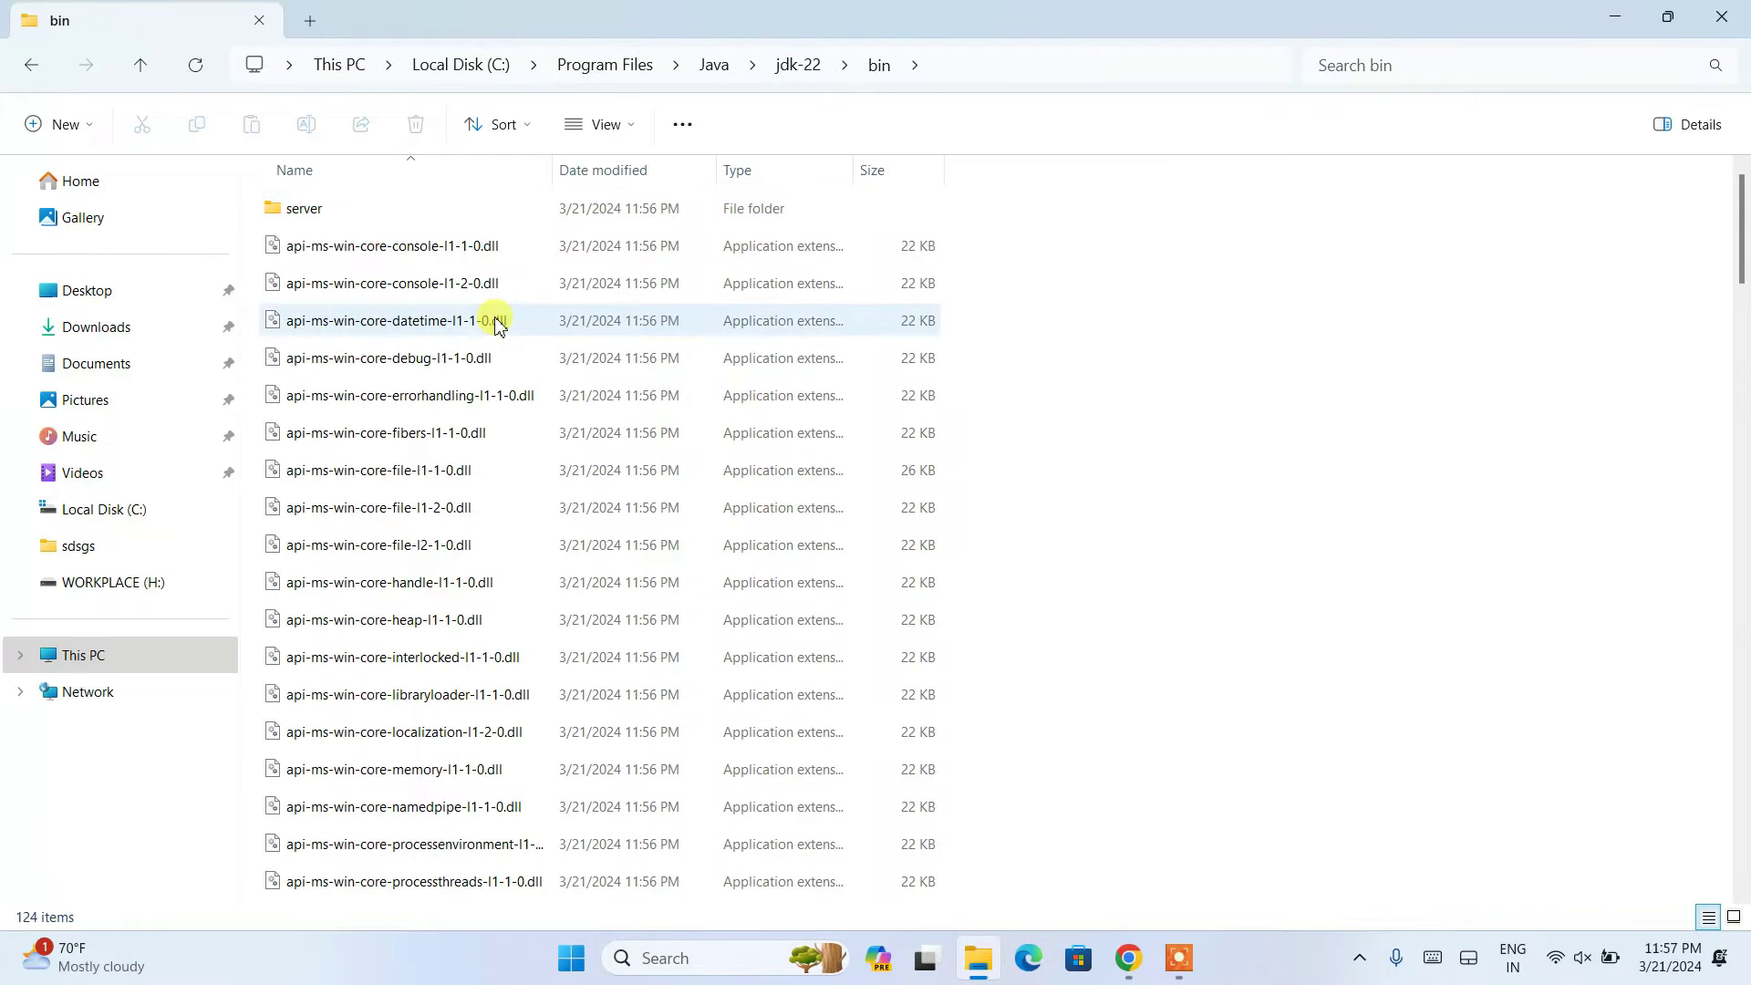
Copy the bin folder's full path, C:\Program Files\Java\jdk-22\bin.
left_click(890, 73)
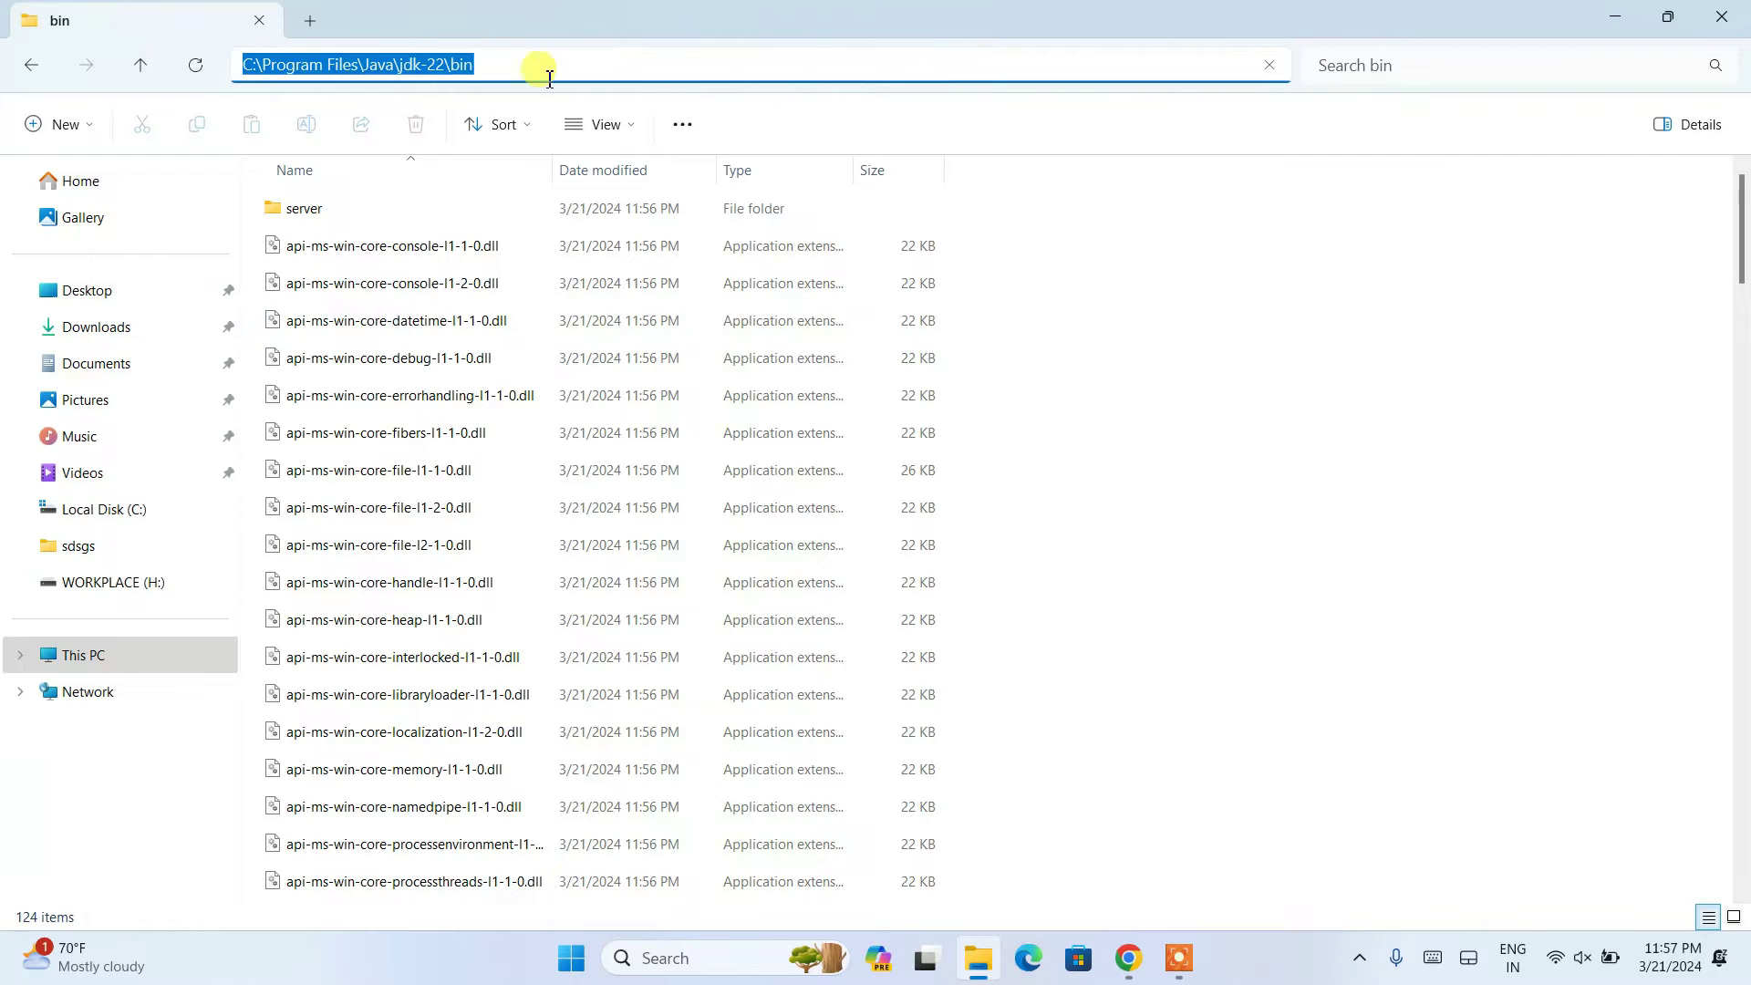
right_click(412, 66)
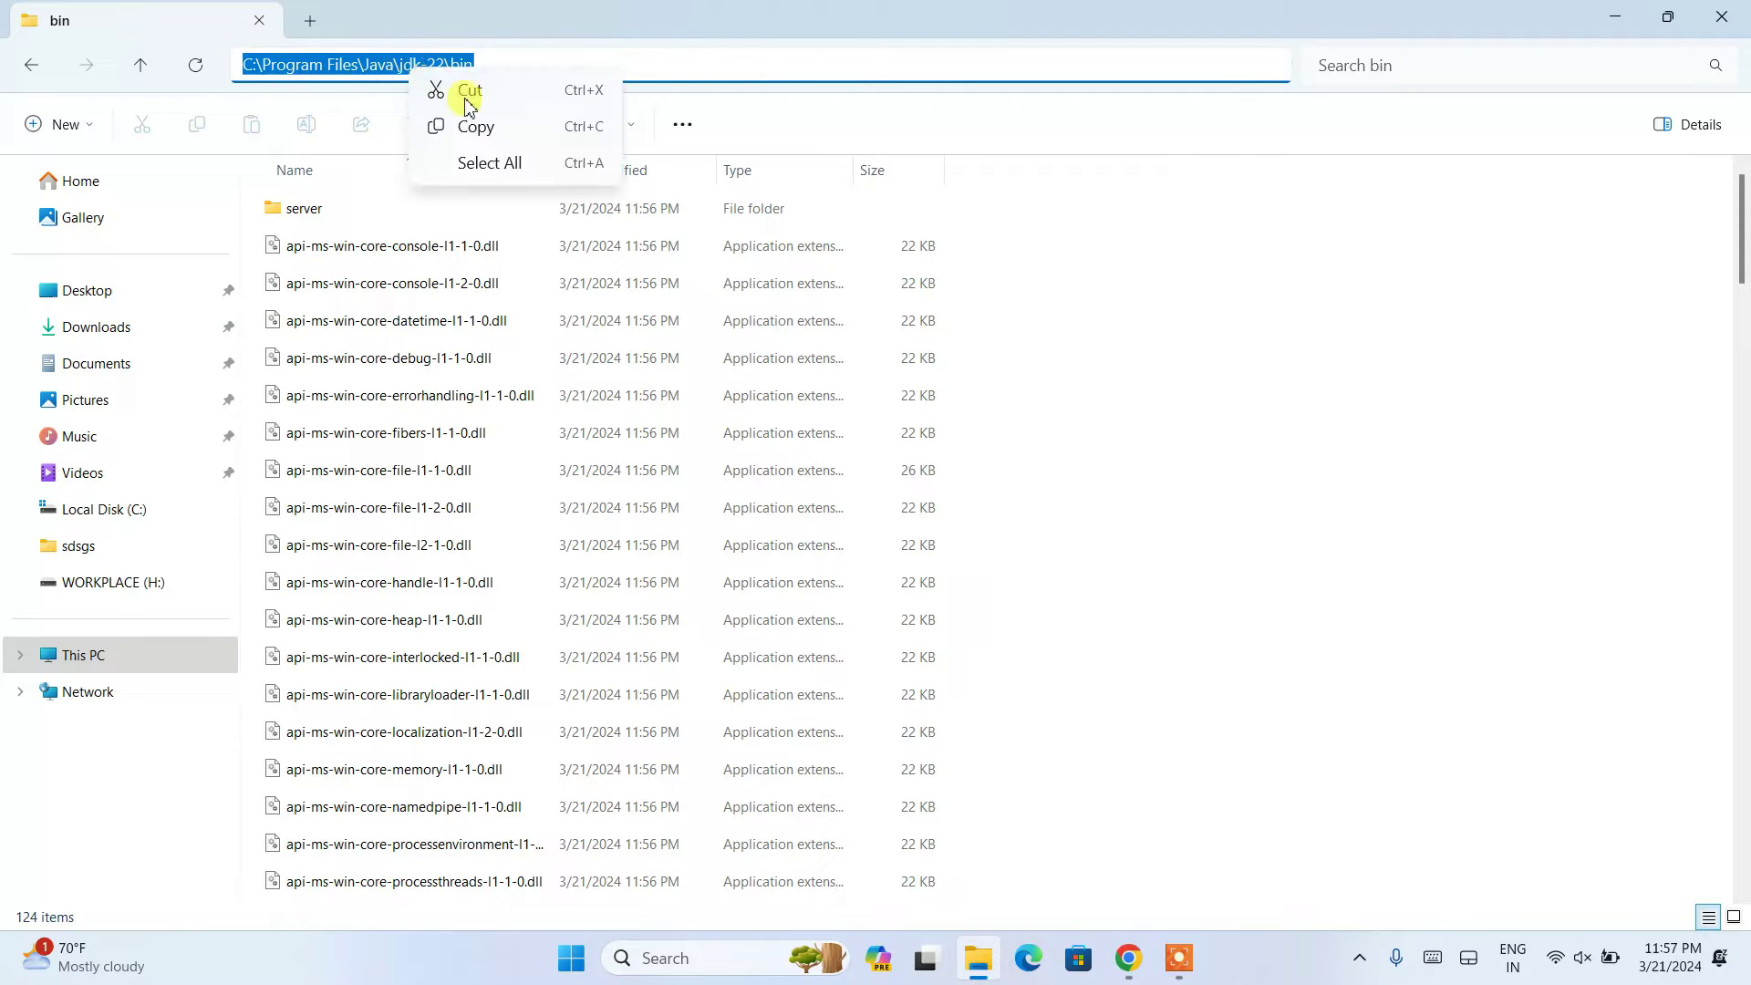
left_click(465, 125)
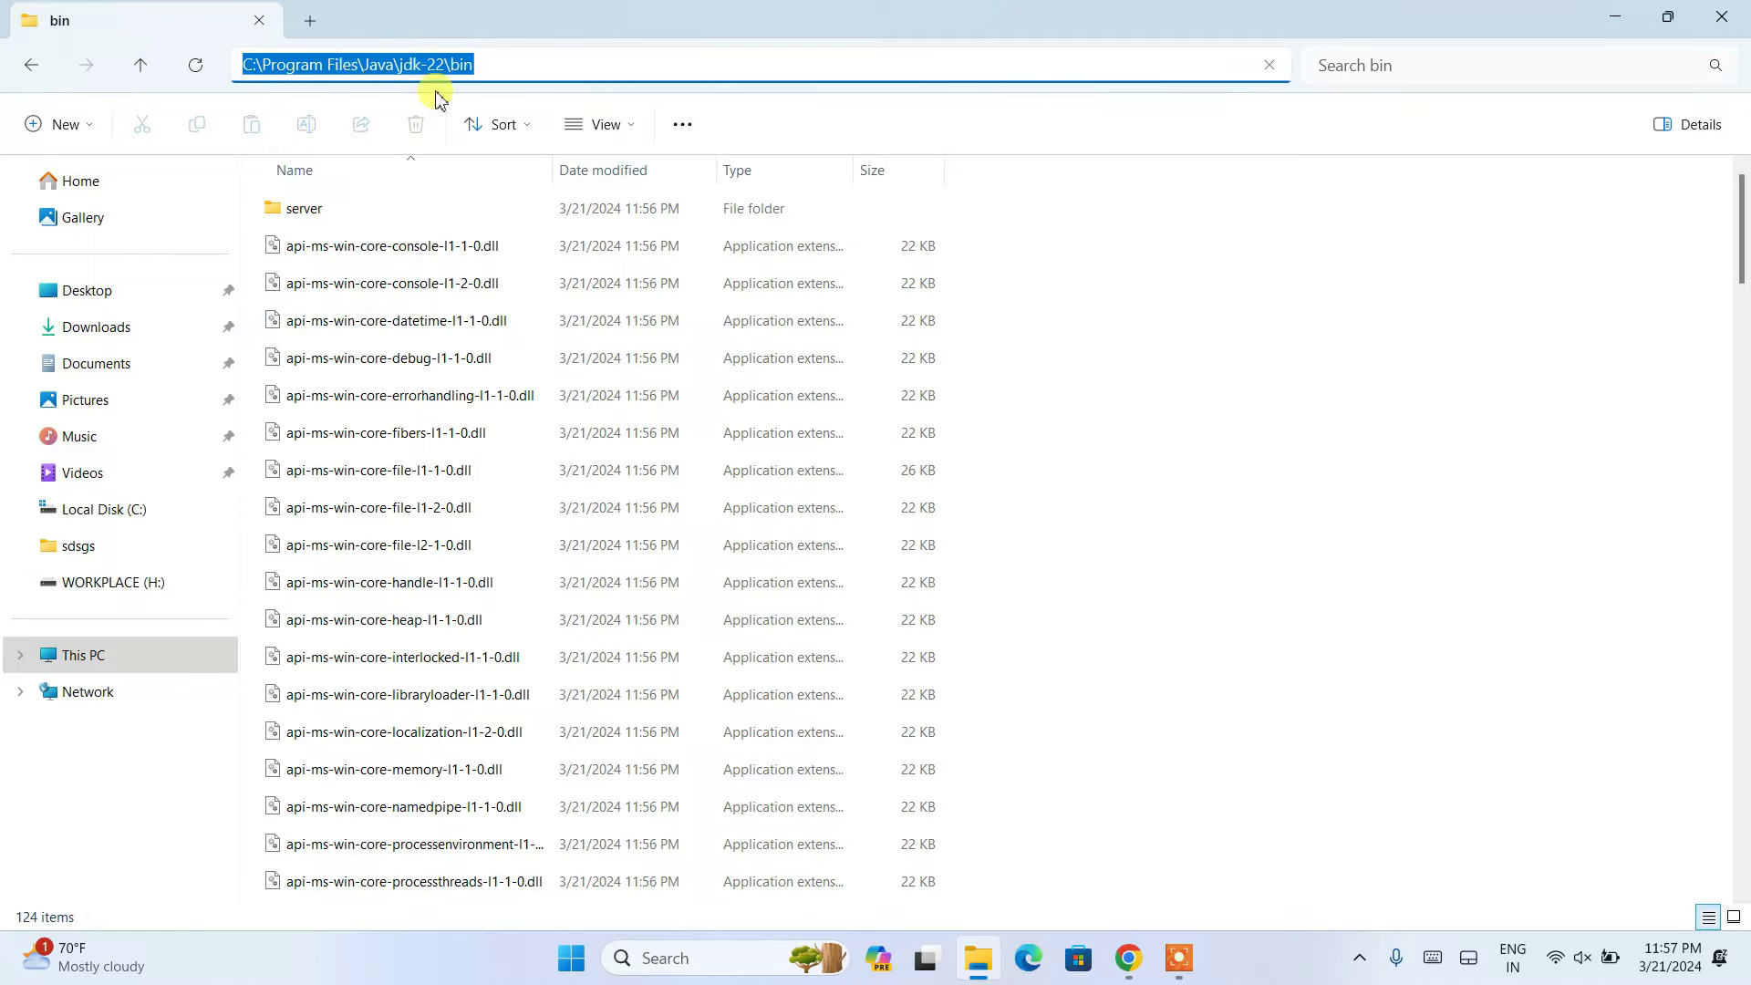
Minimize the bin folder window, search Windows for "enviro" to open the system environment variables settings, and bring up the Environment Variables dialog.
left_click(1615, 25)
left_click(702, 969)
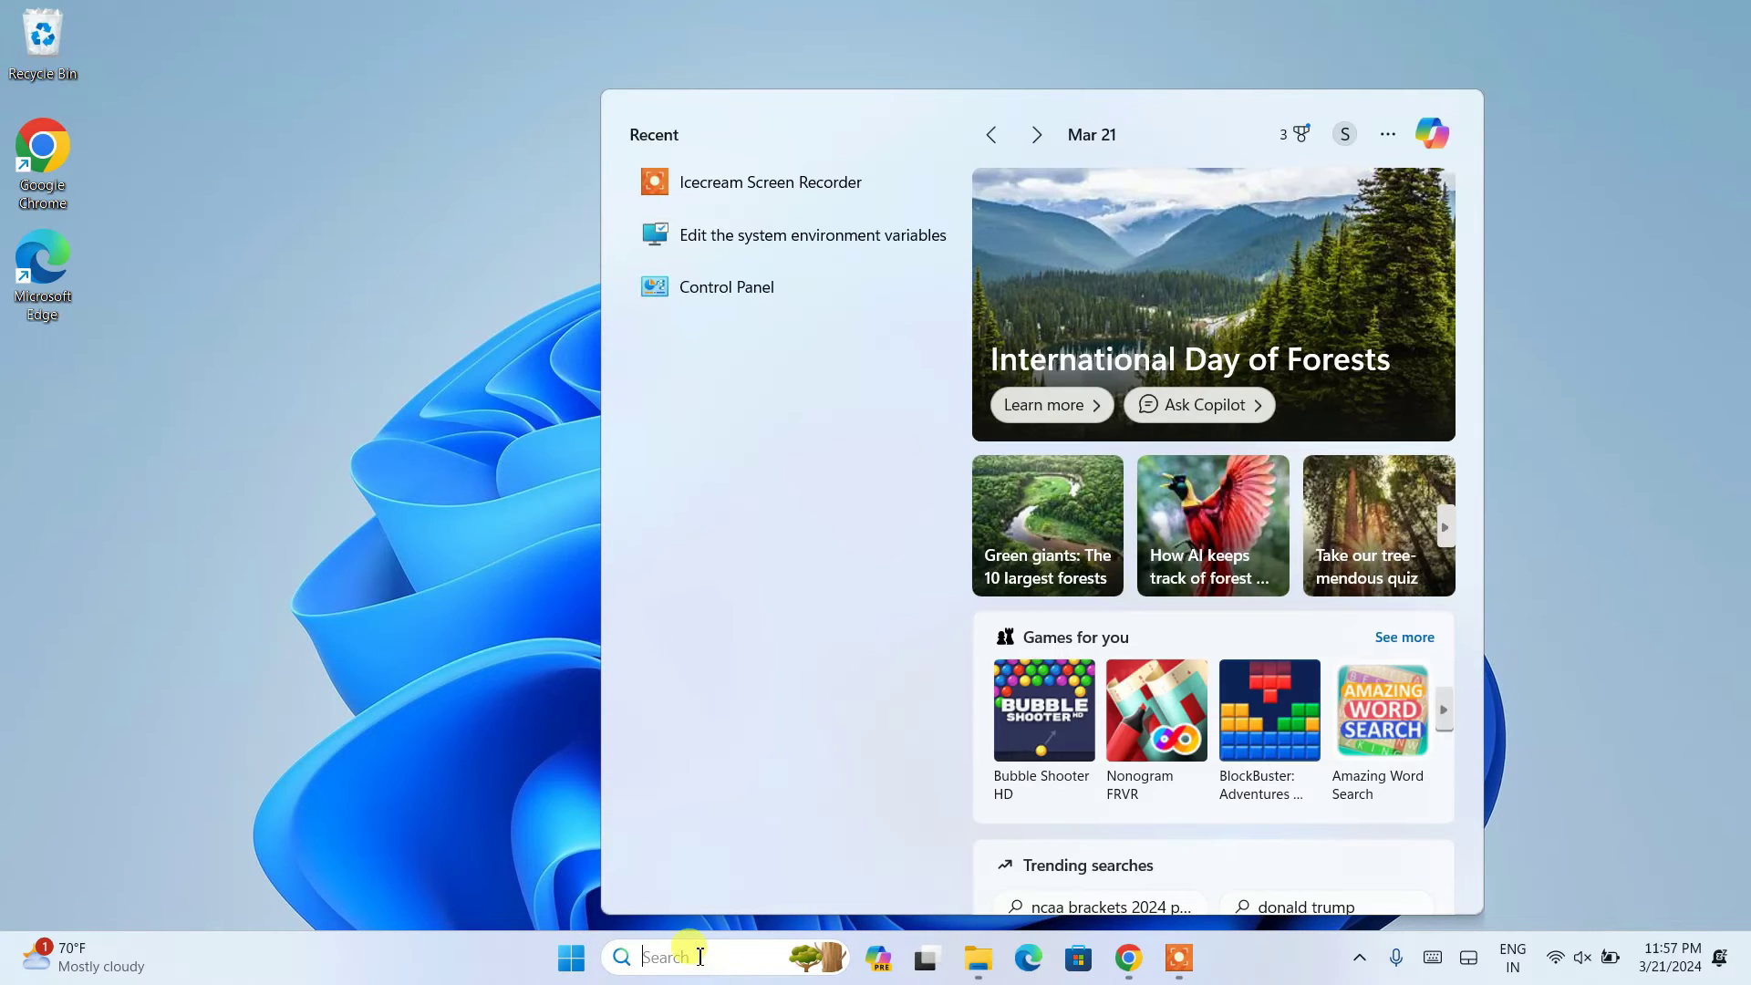
type("envi")
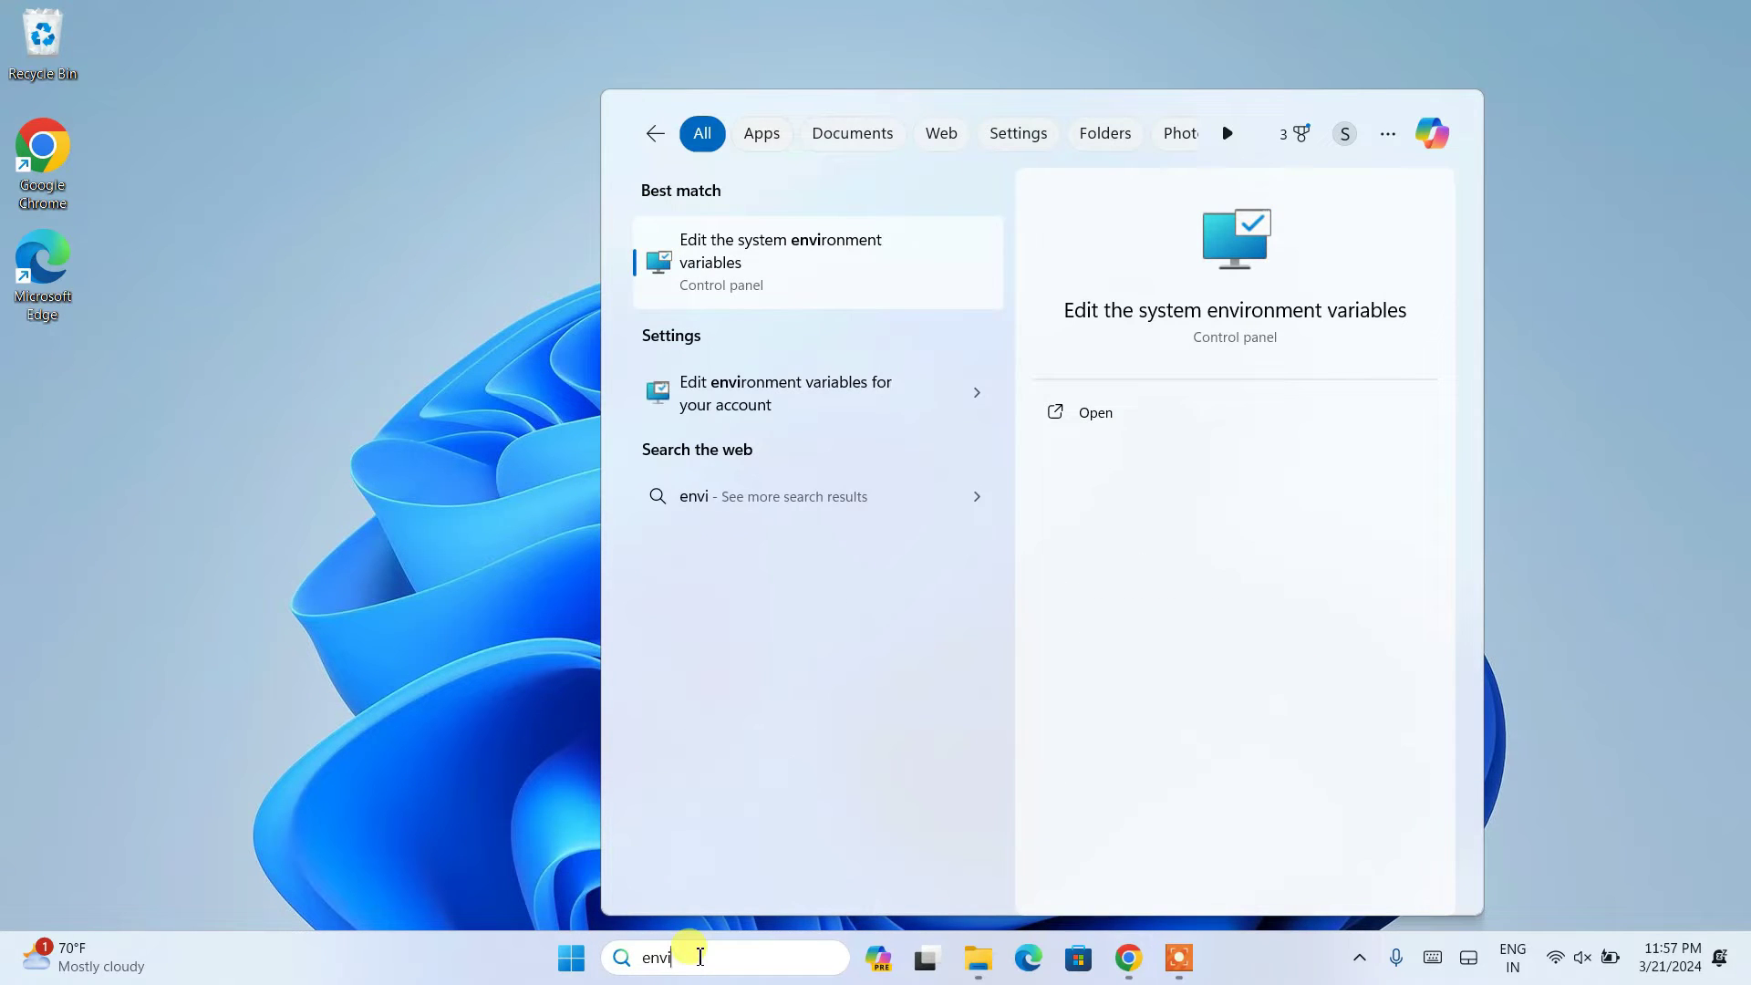
type("ro")
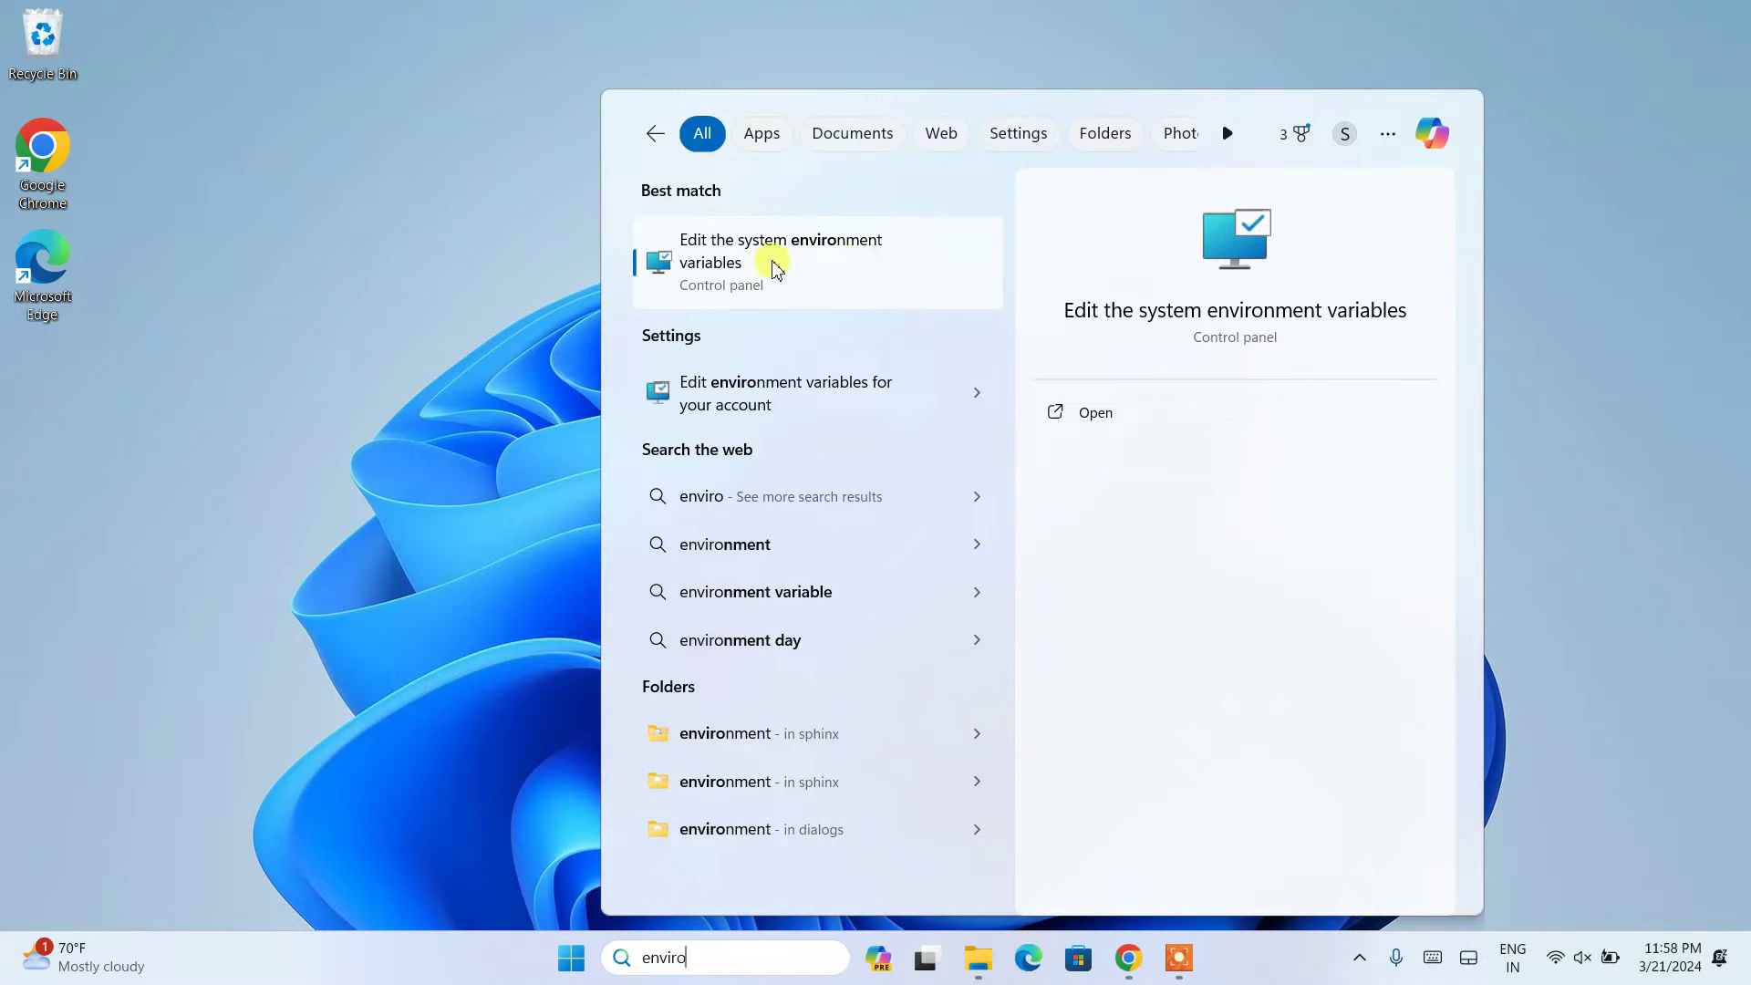
left_click(831, 263)
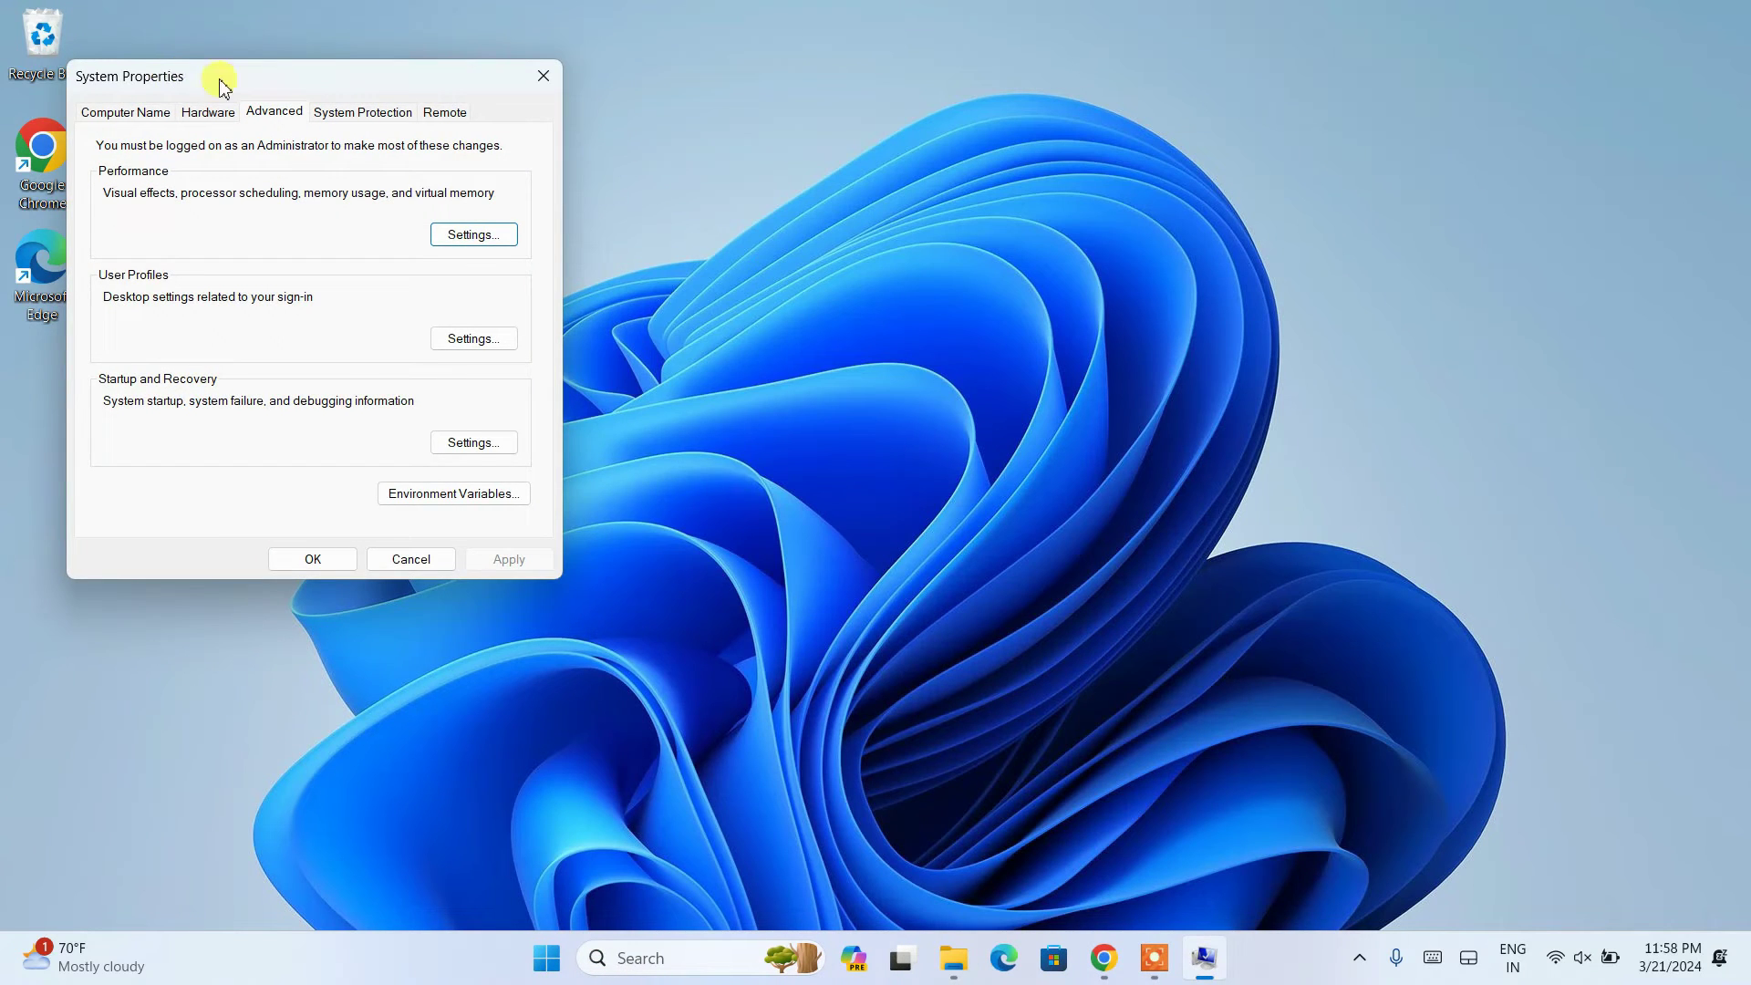
left_click_drag(137, 77, 337, 82)
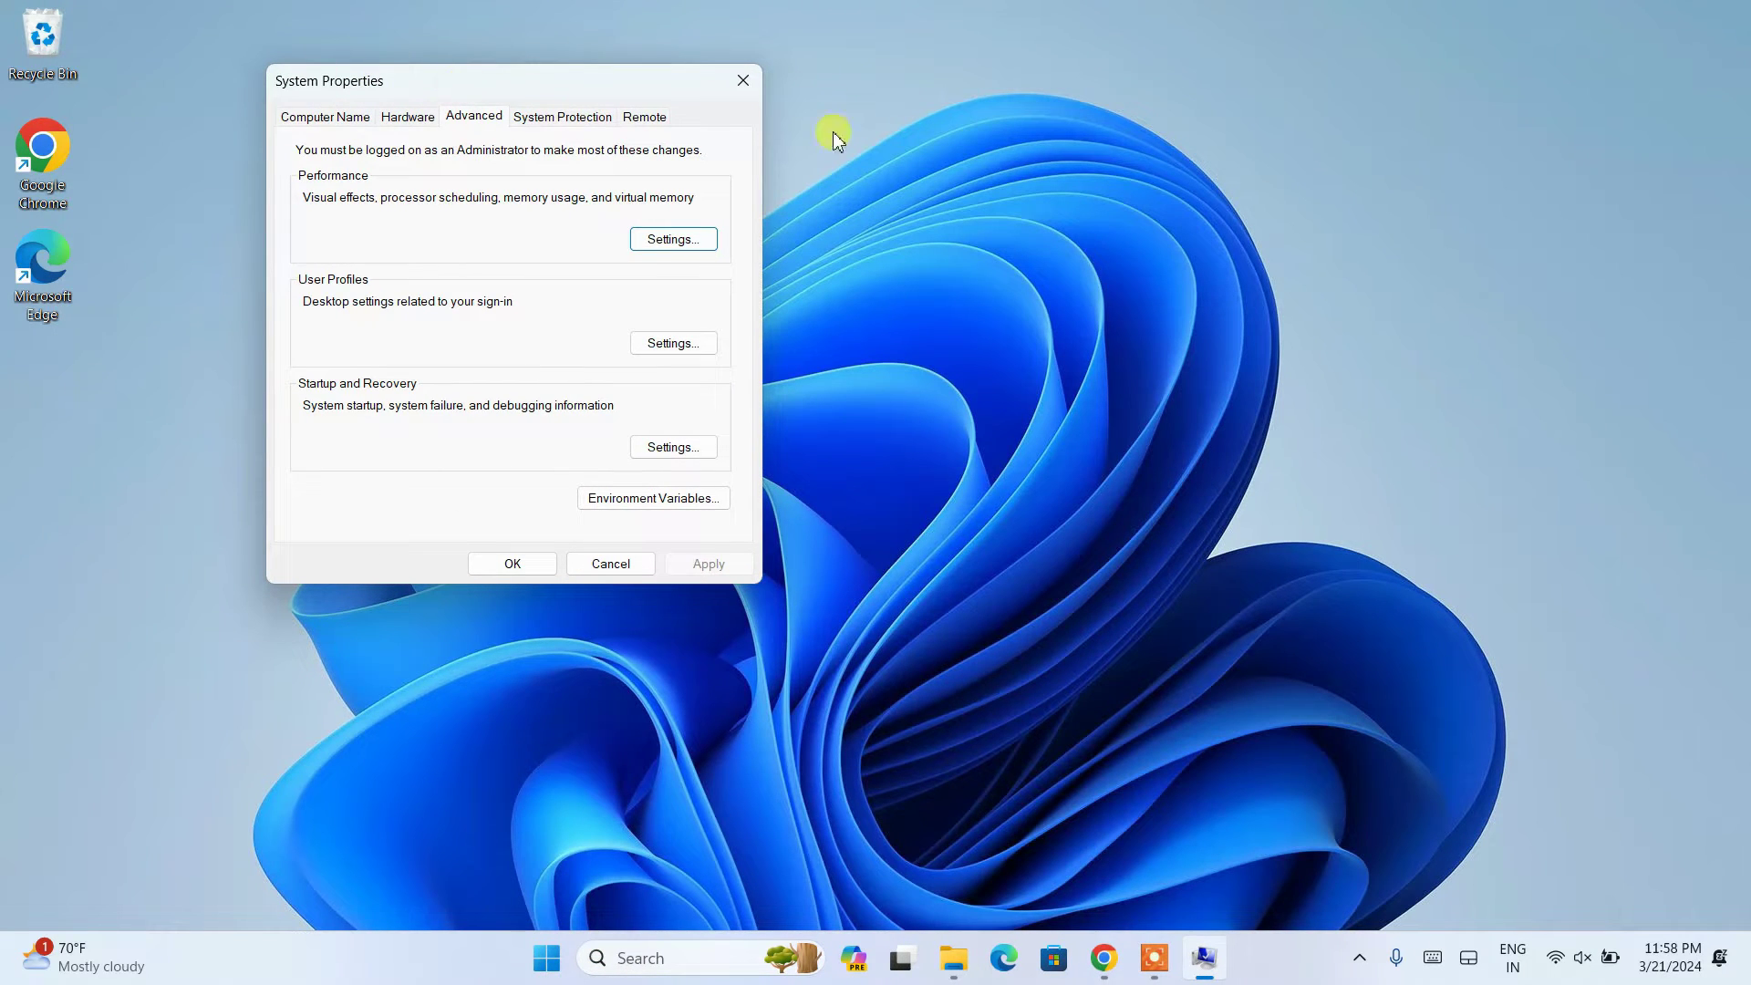
left_click(650, 504)
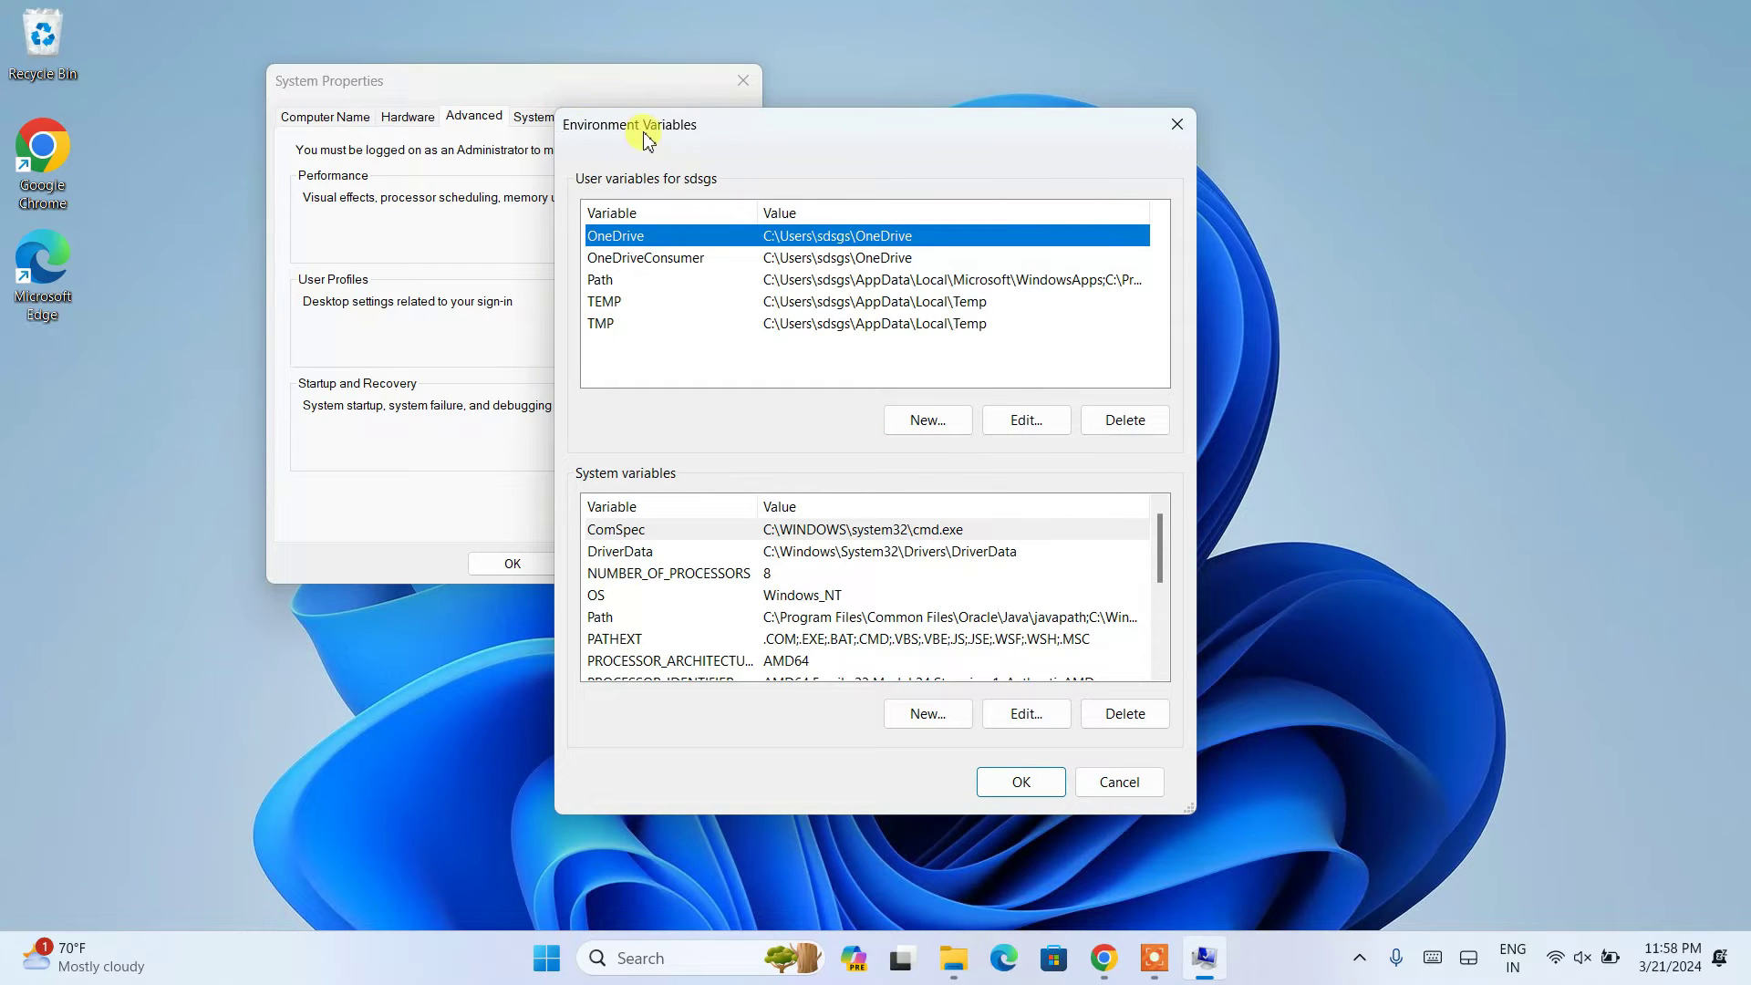
Add the copied path C:\Program Files\Java\jdk-22\bin as a new entry in the system Path variable.
left_click(629, 619)
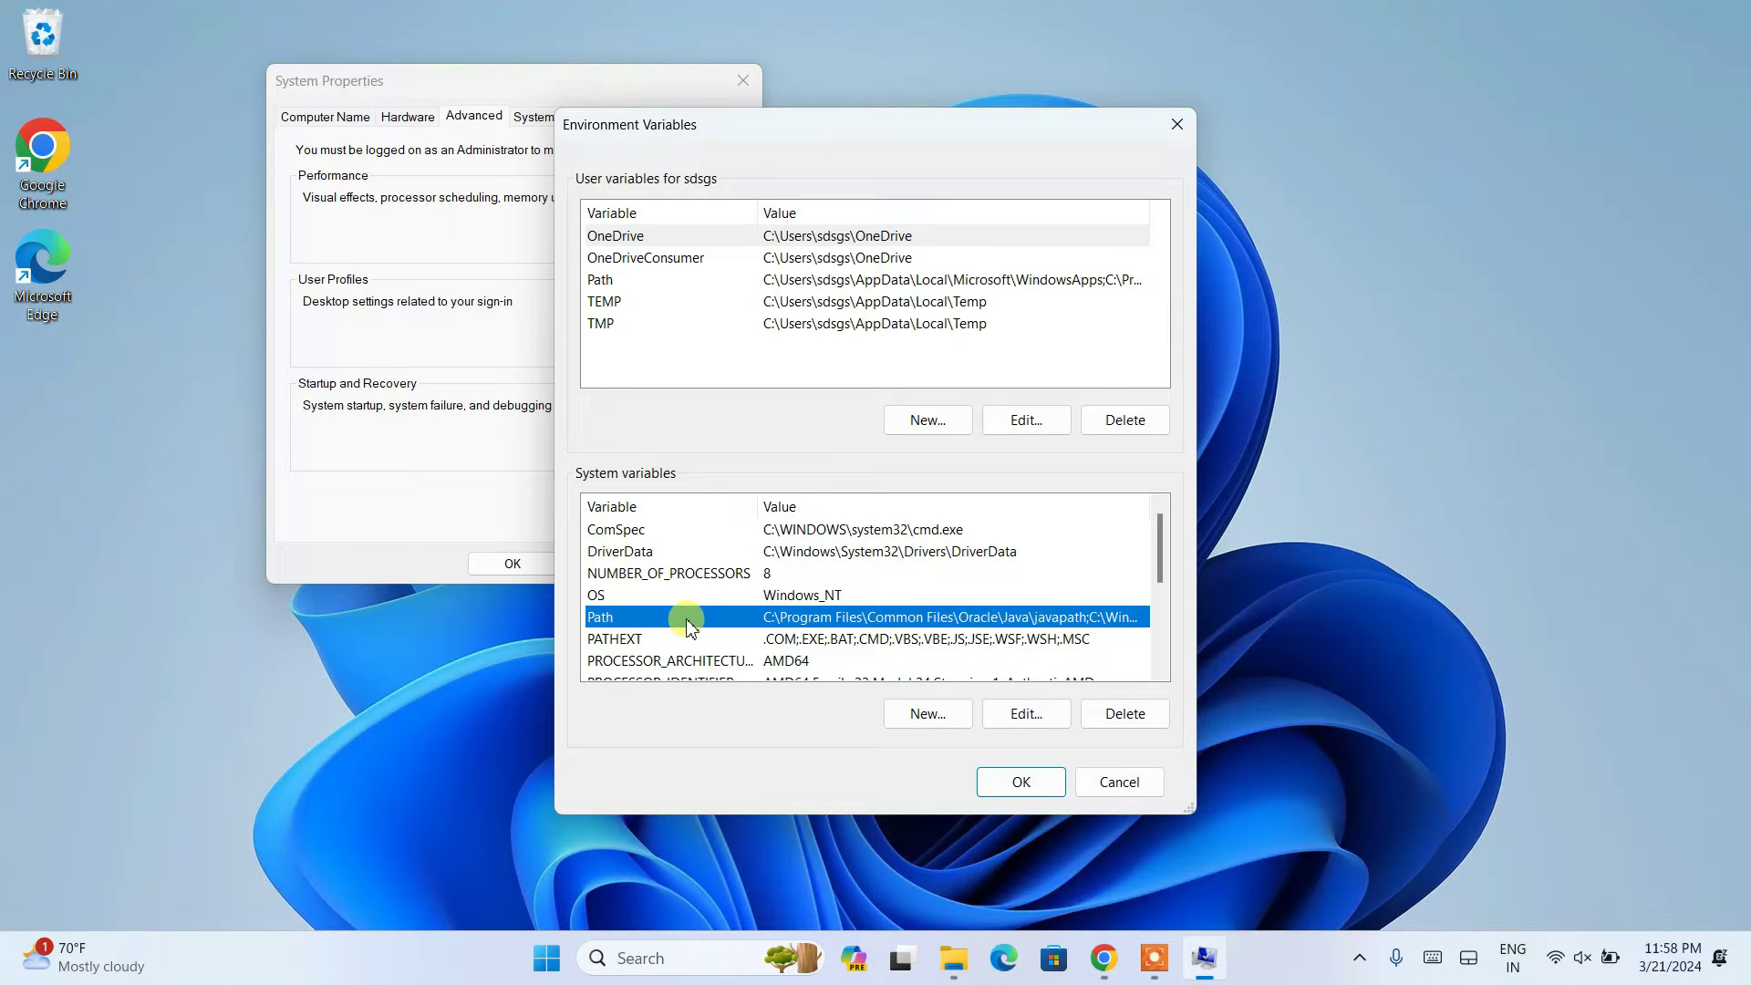
left_click(1025, 713)
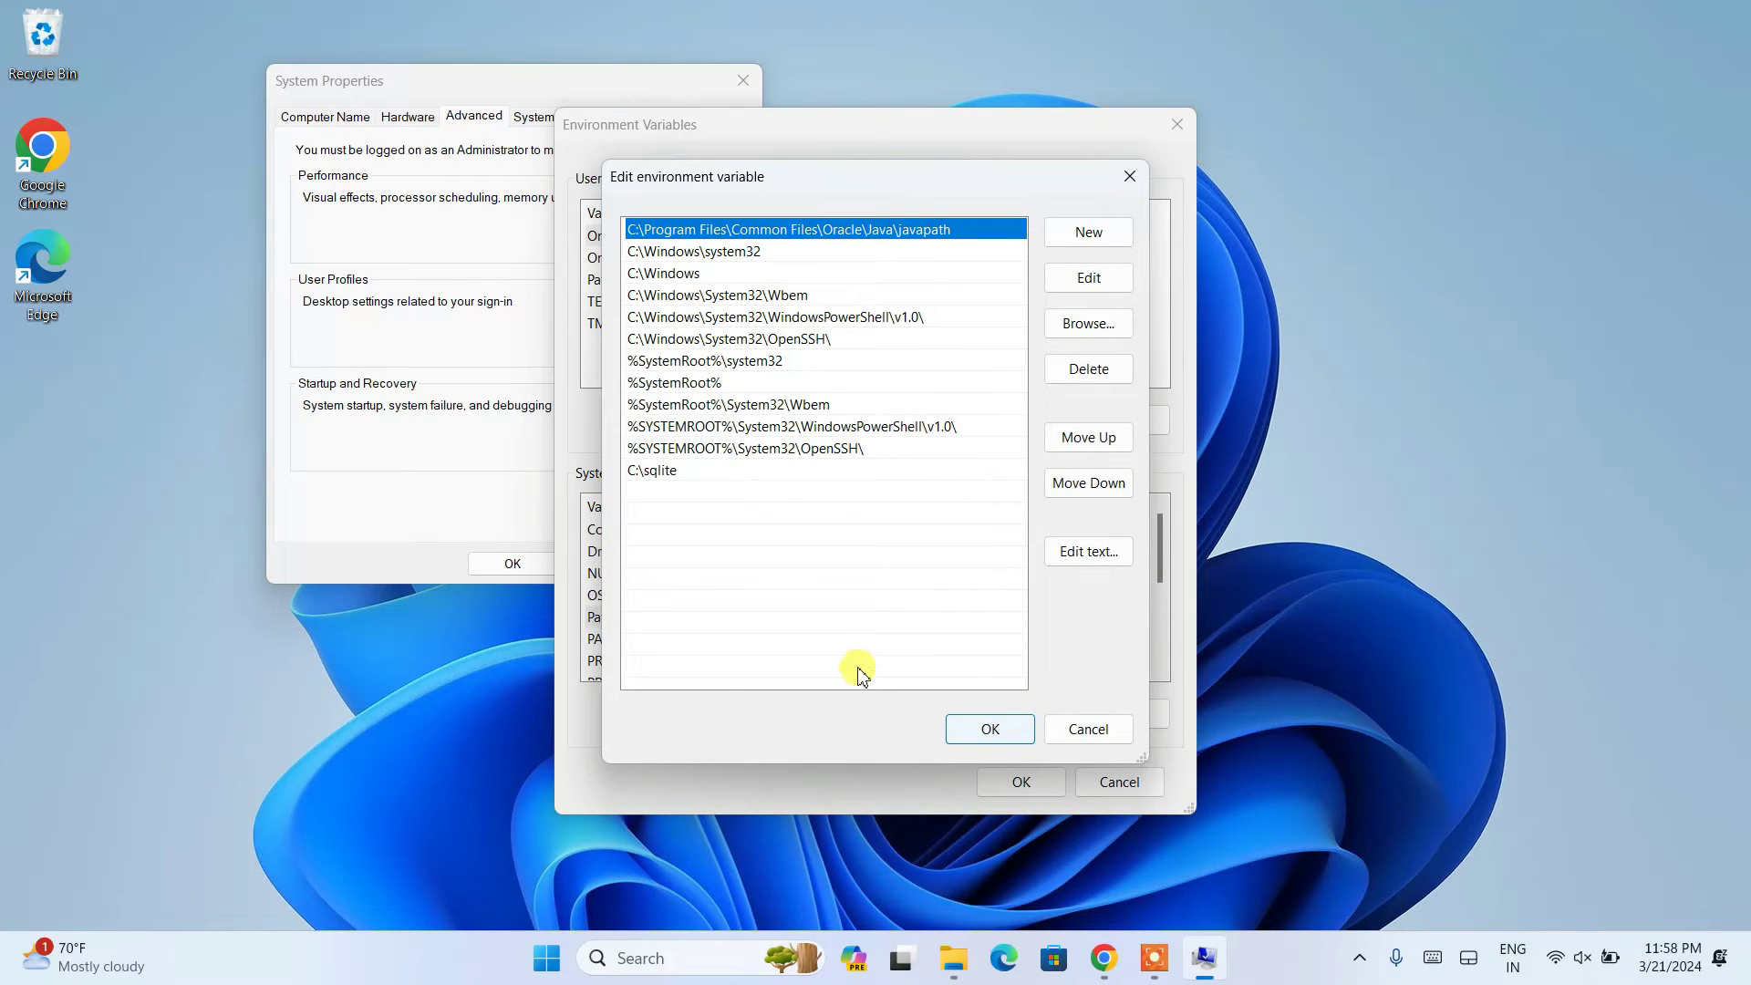
left_click_drag(648, 184, 663, 174)
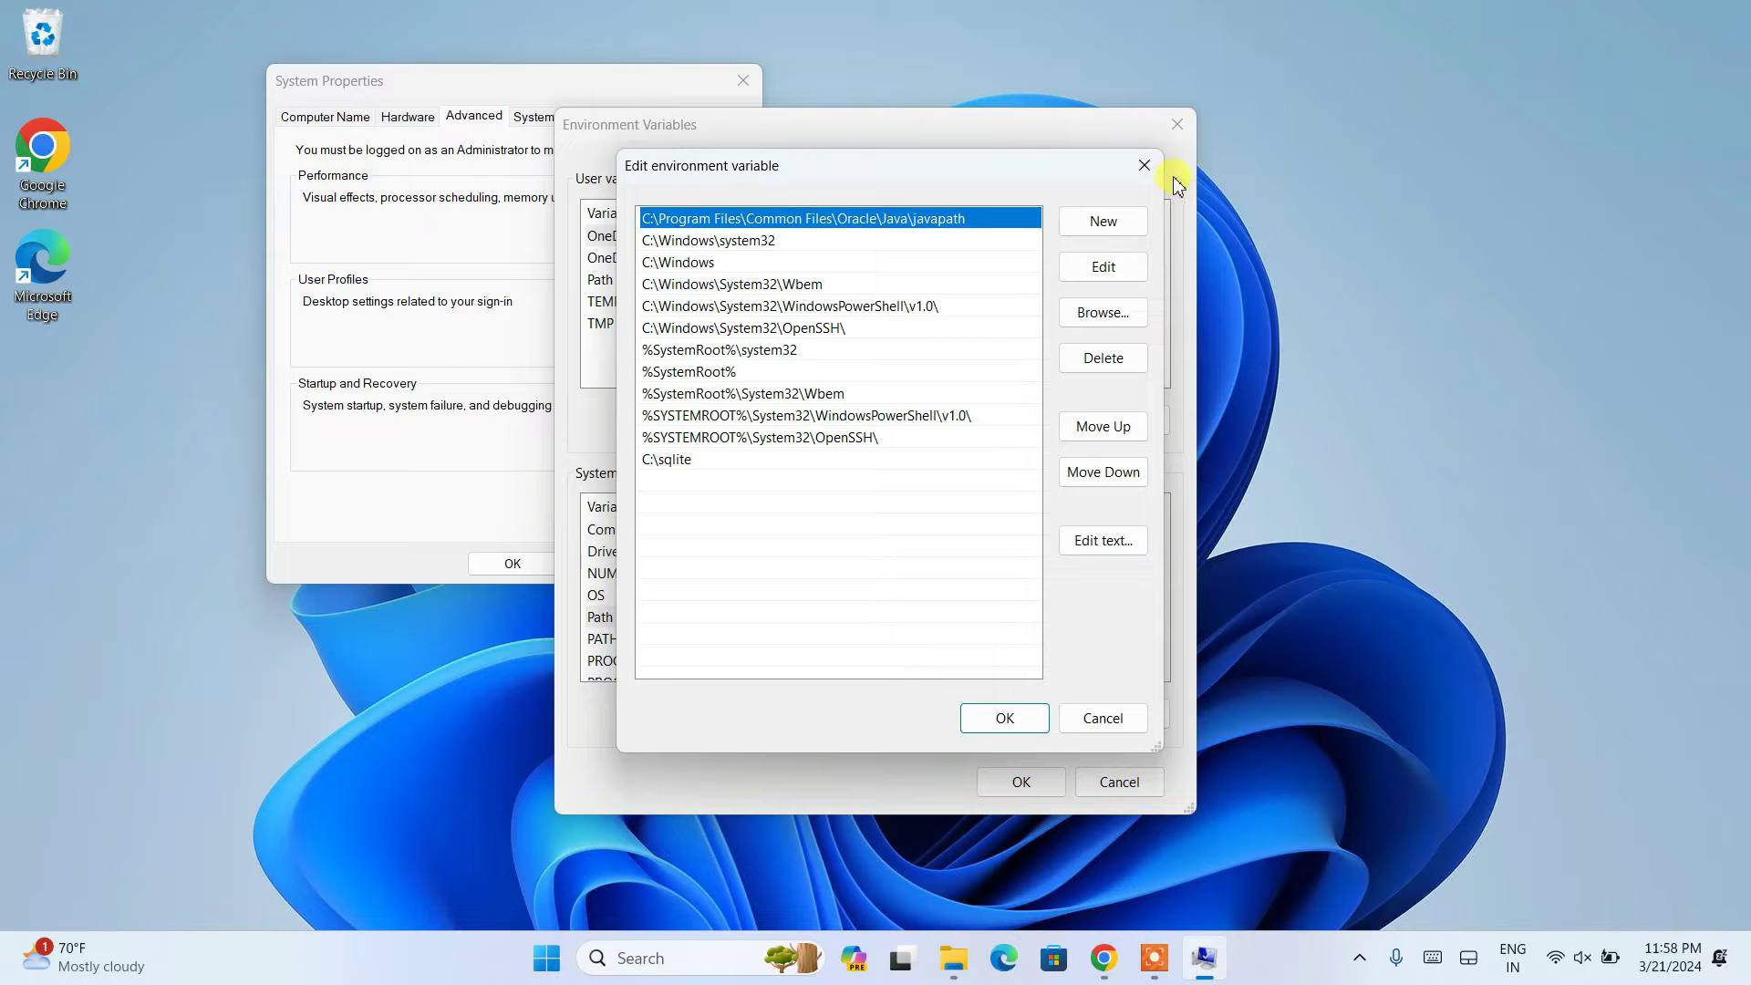
left_click(1099, 223)
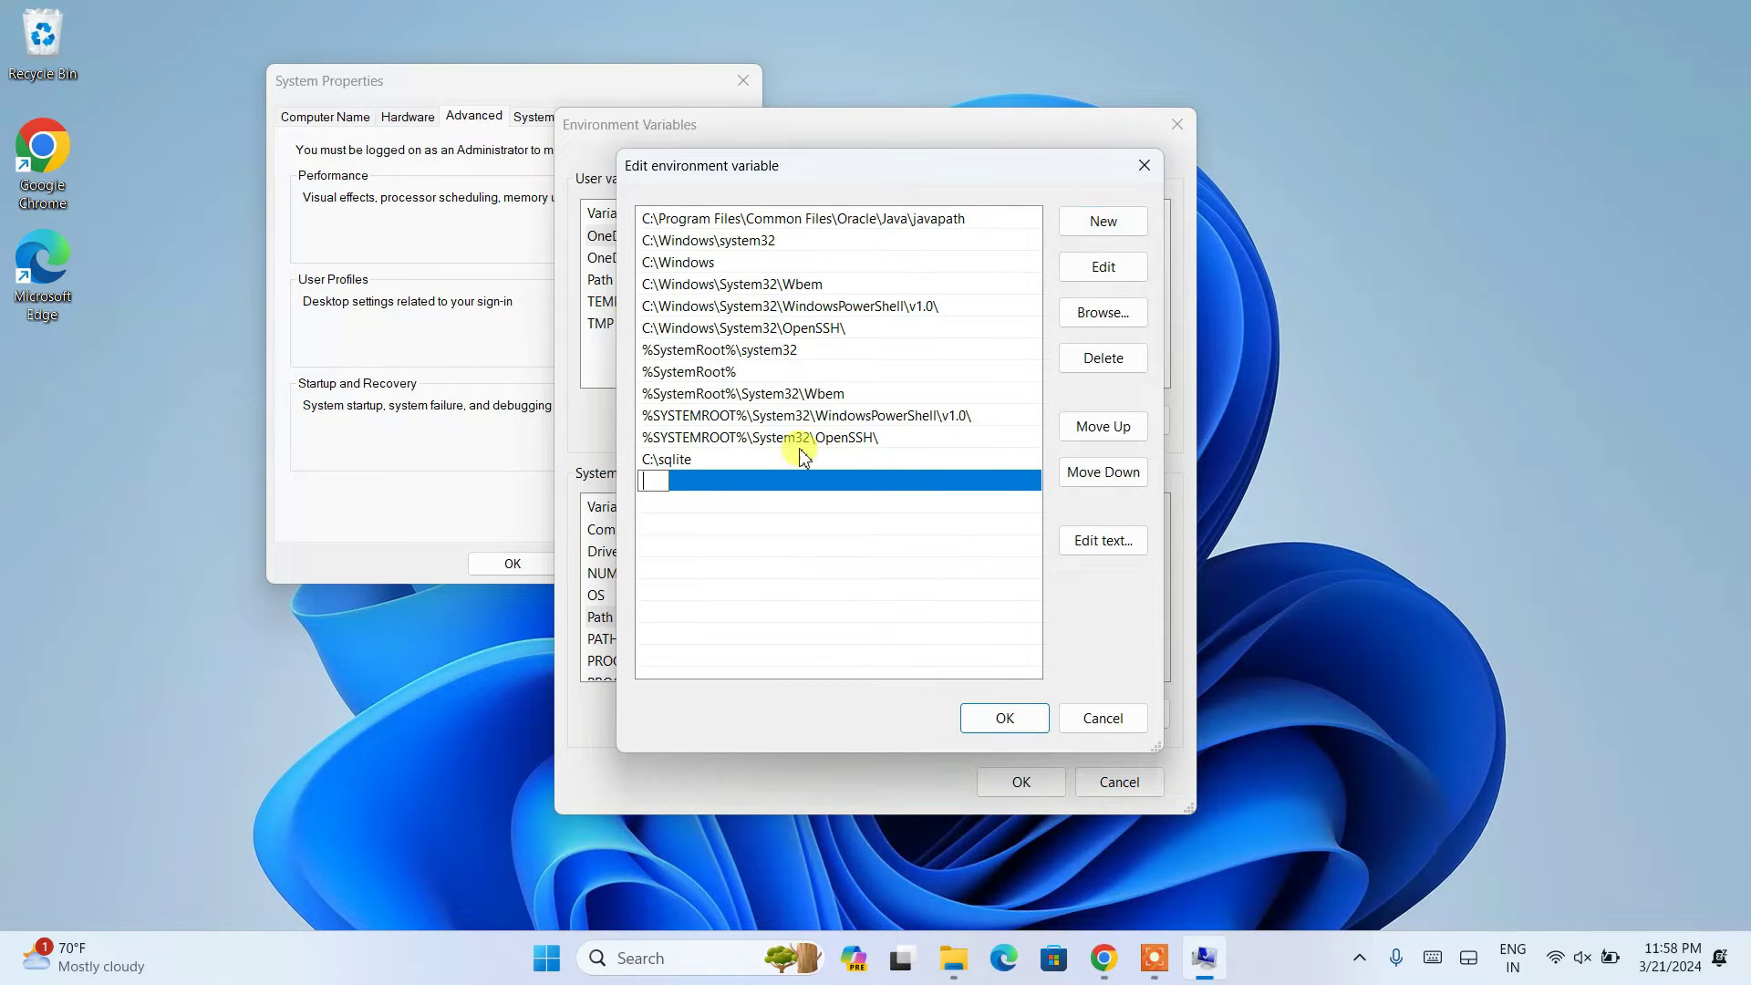
right_click(664, 485)
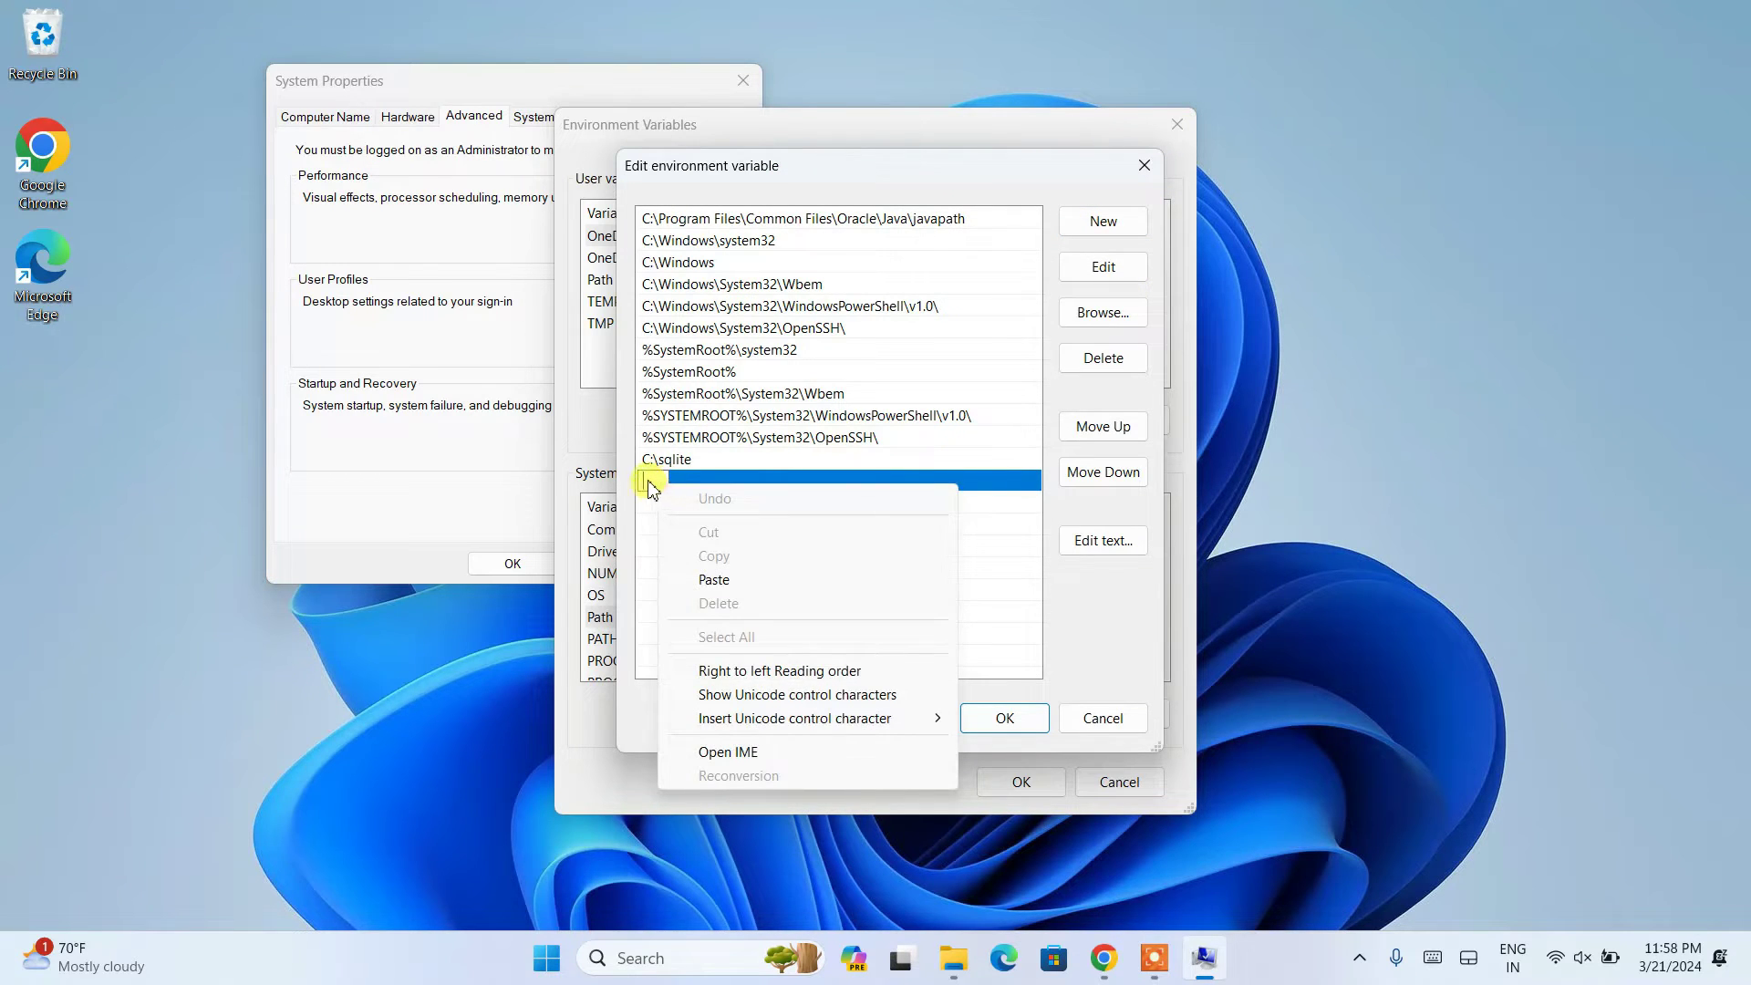
left_click(727, 581)
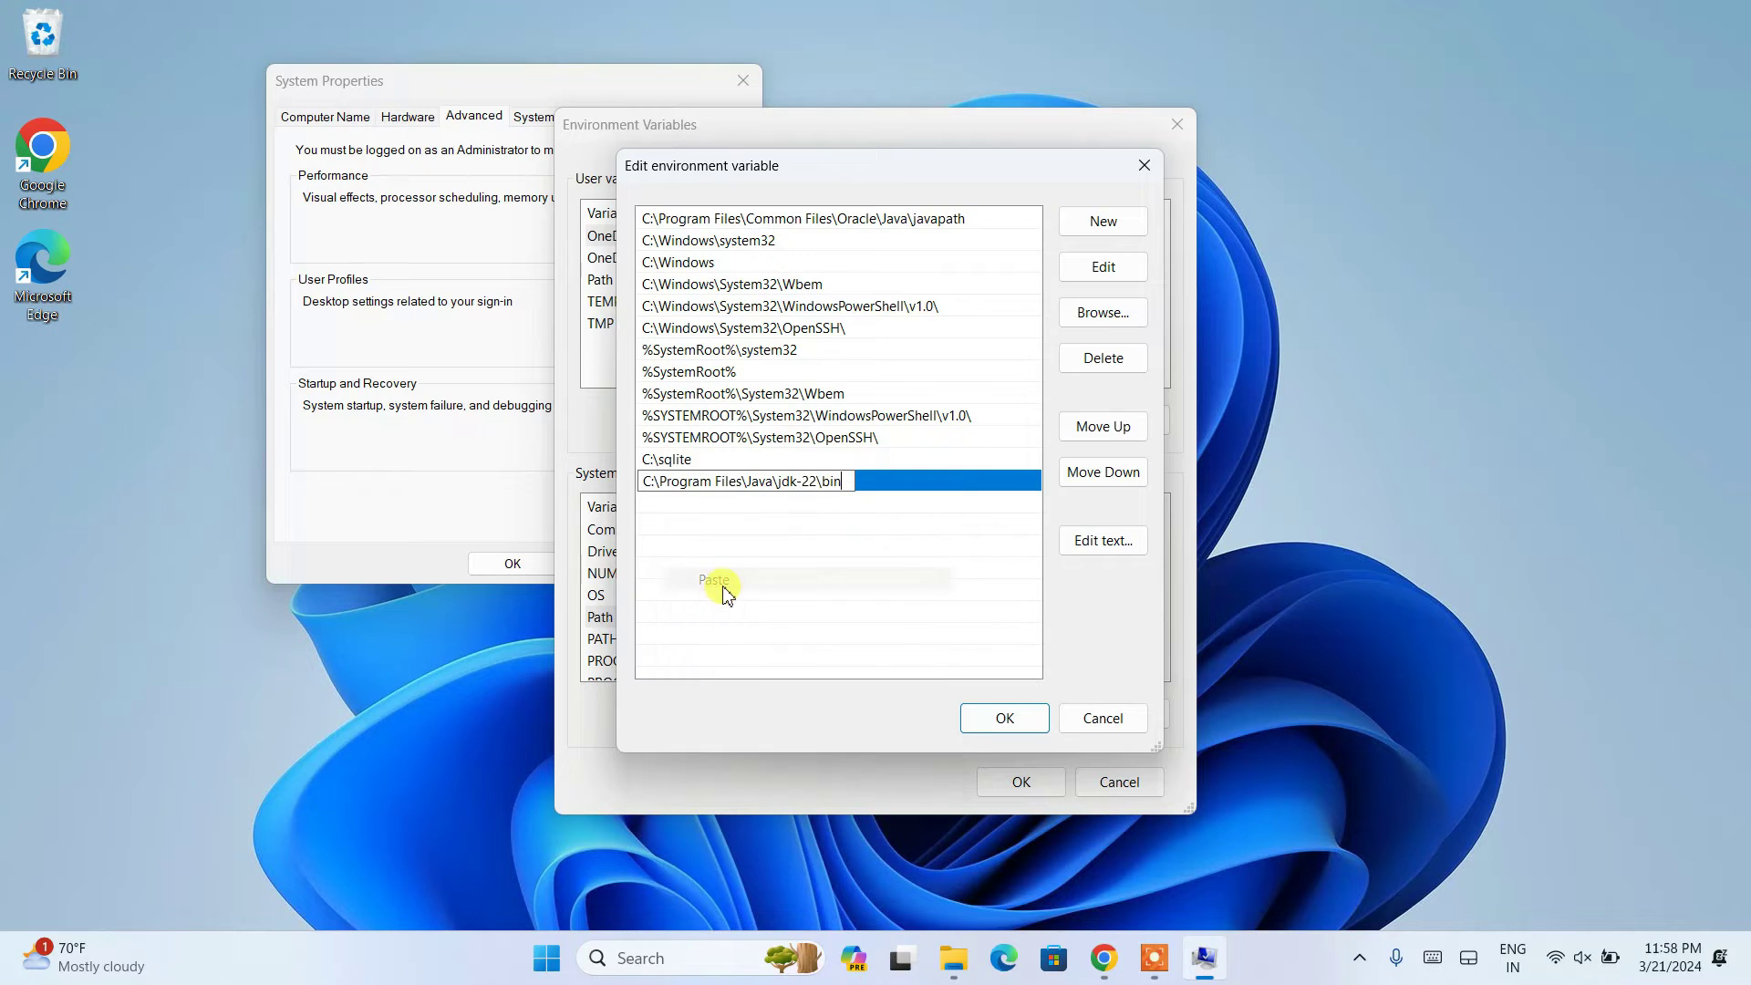
left_click(823, 568)
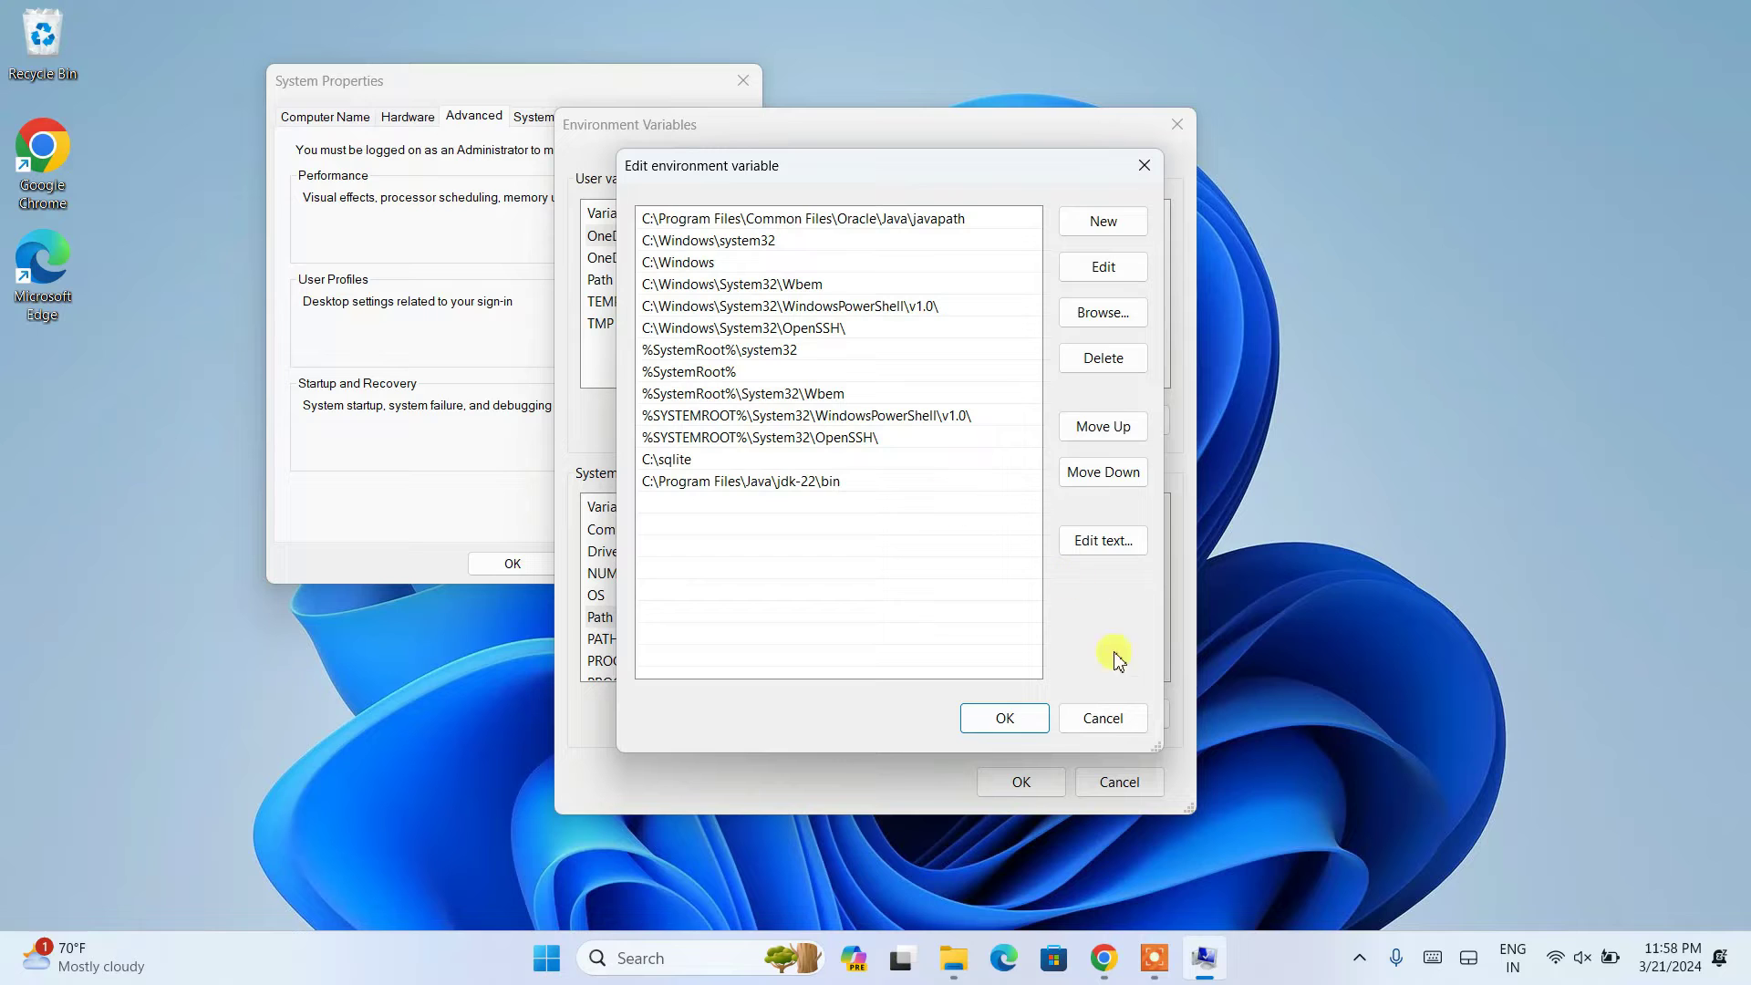
left_click(1004, 717)
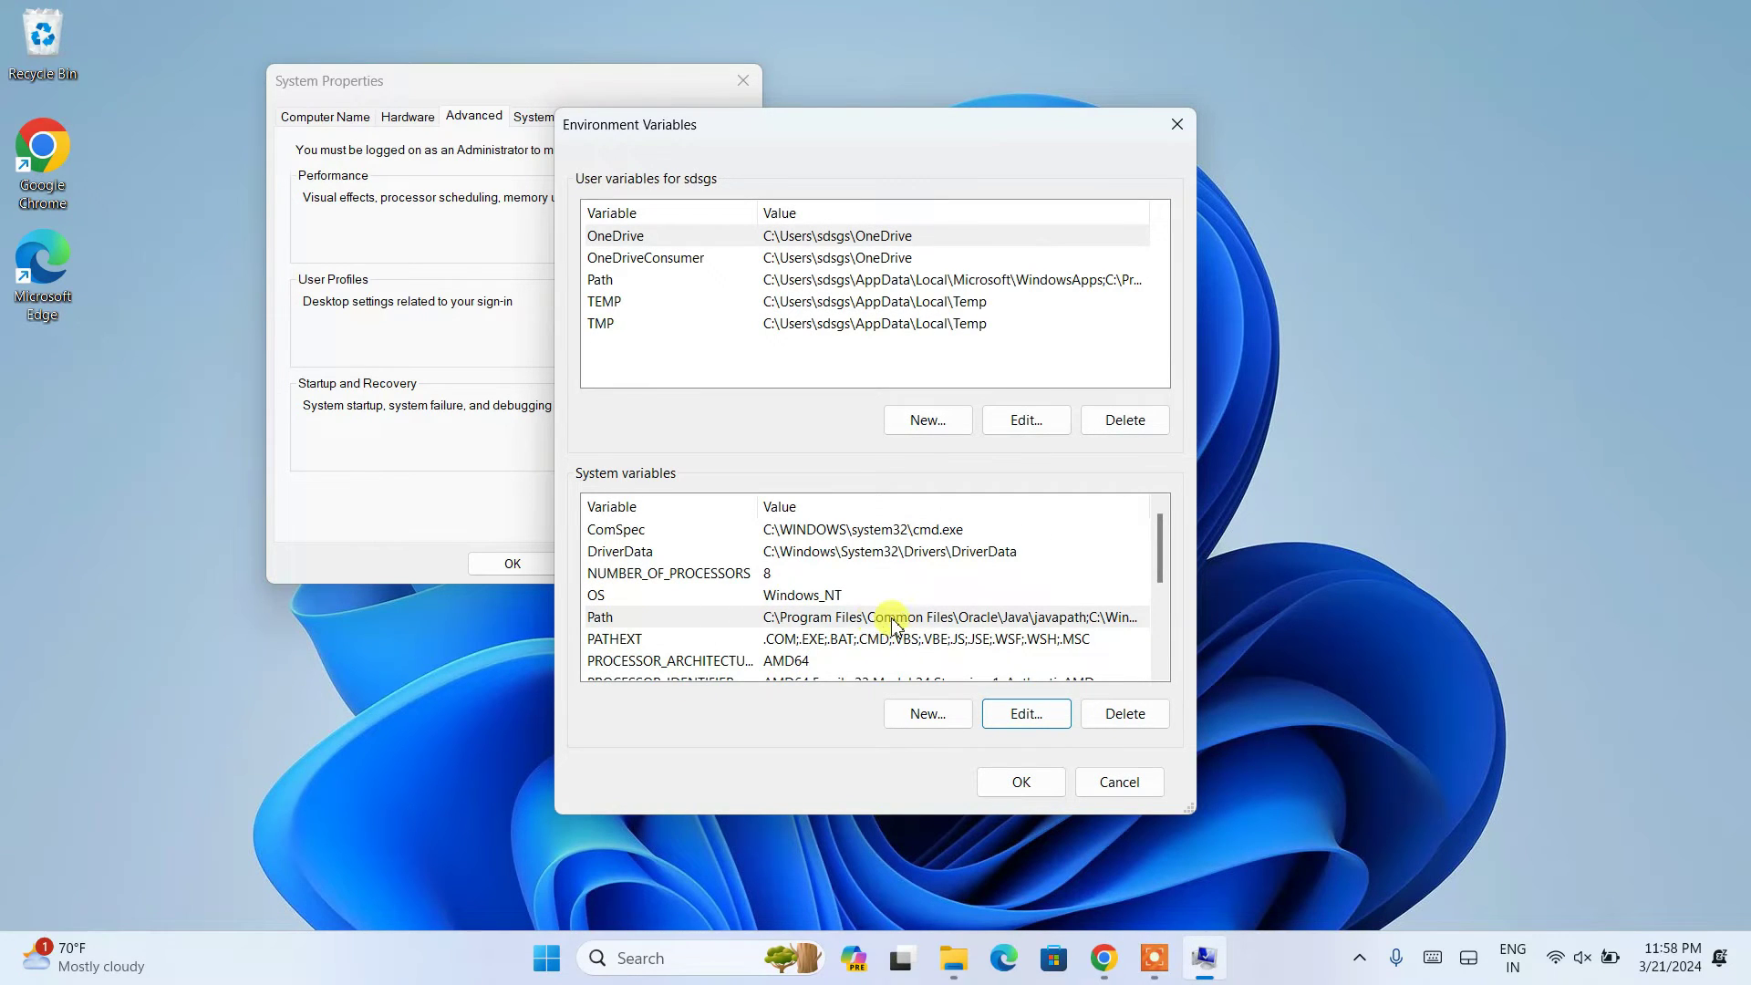
Create the system variable JAVA_HOME with the value C:\Program Files\Java\jdk-22, then save and close the environment variable and system properties dialogs.
left_click(912, 721)
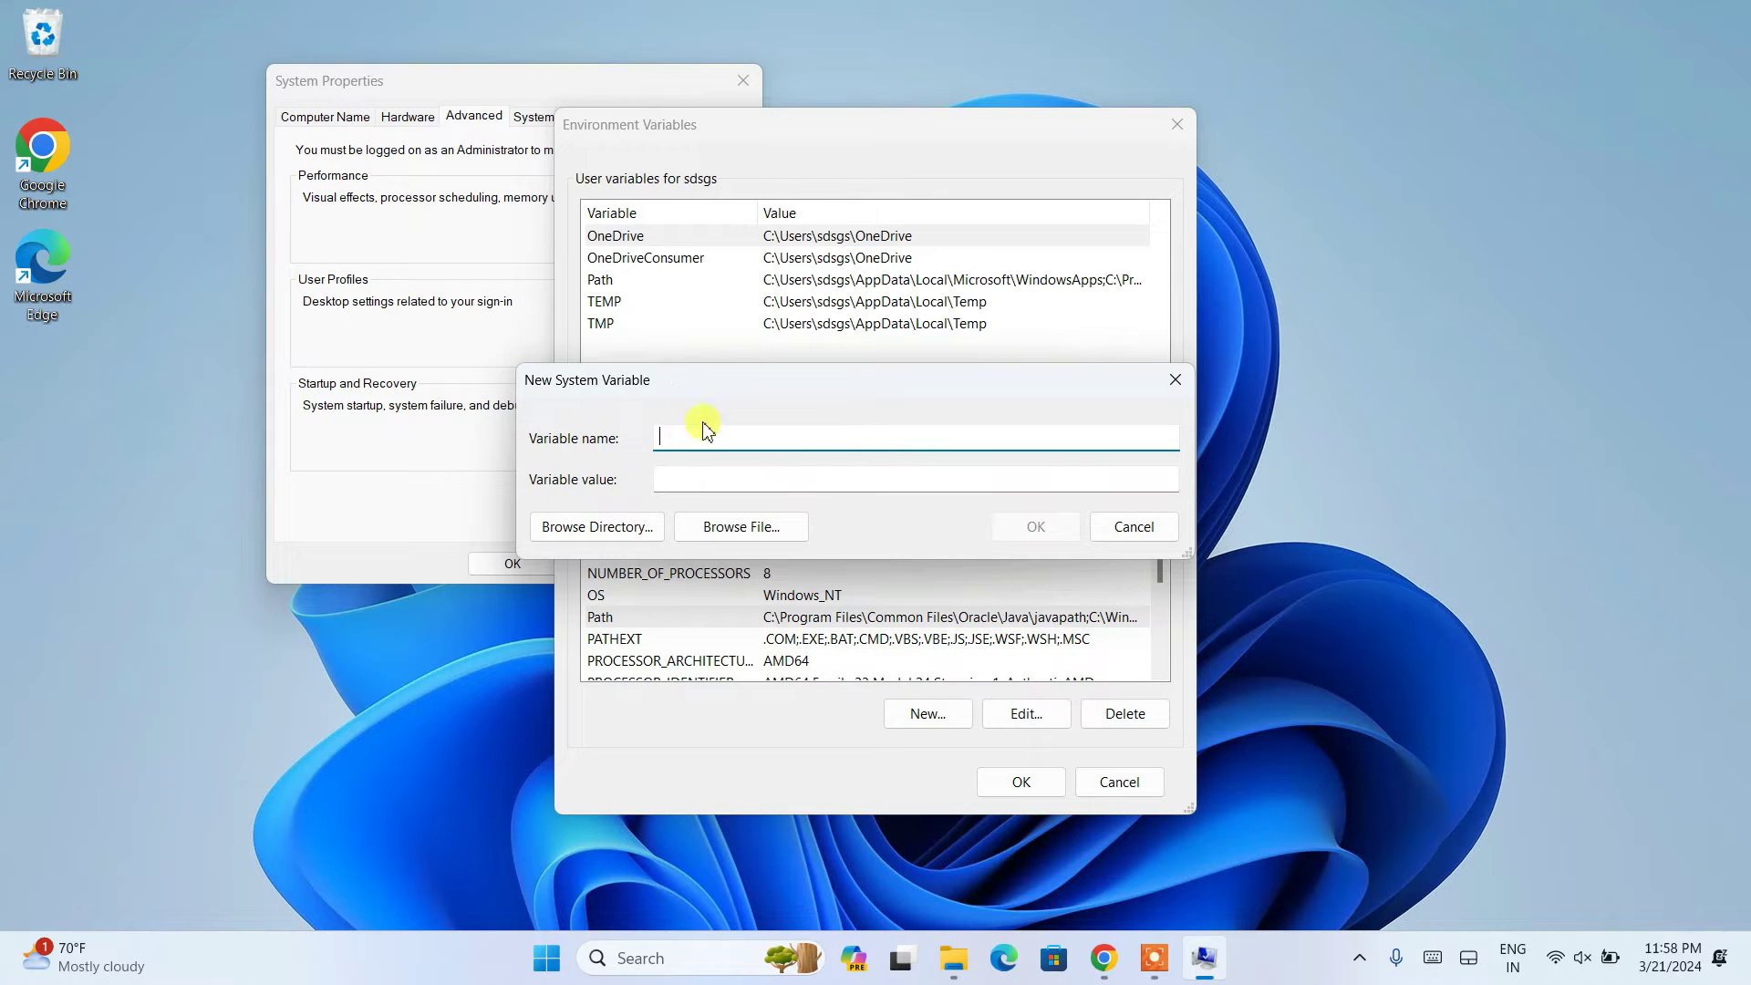
type("JAVA_HOME")
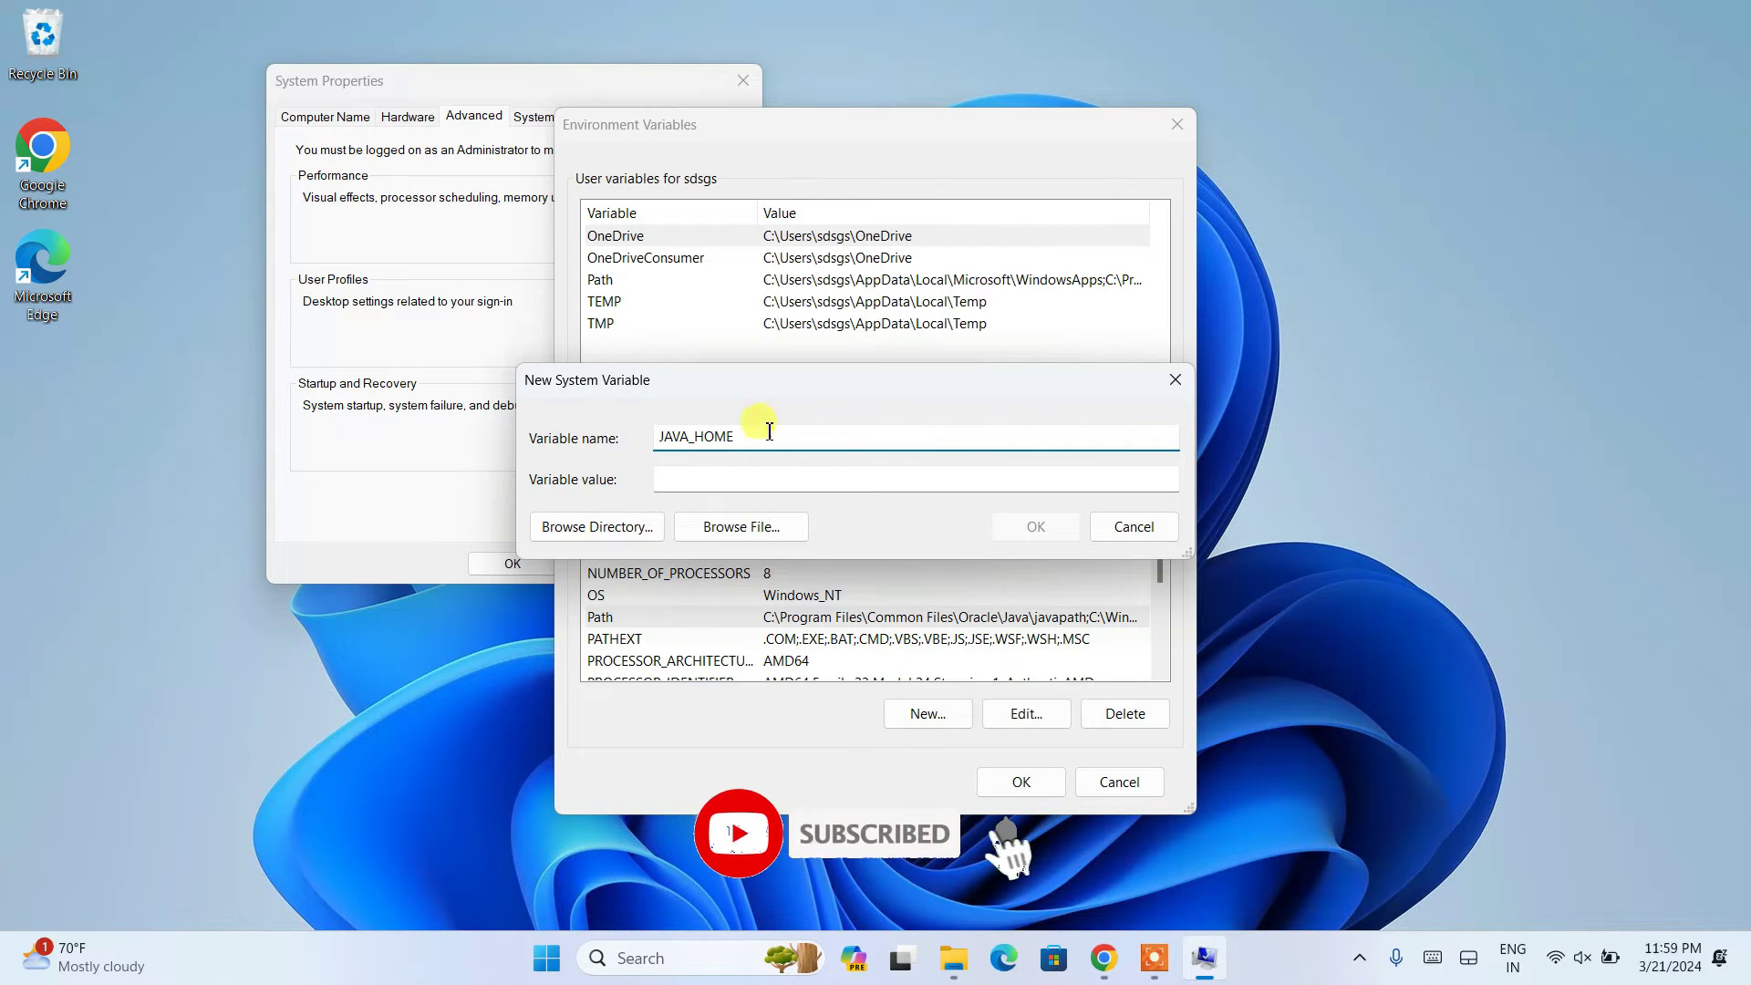
left_click(691, 480)
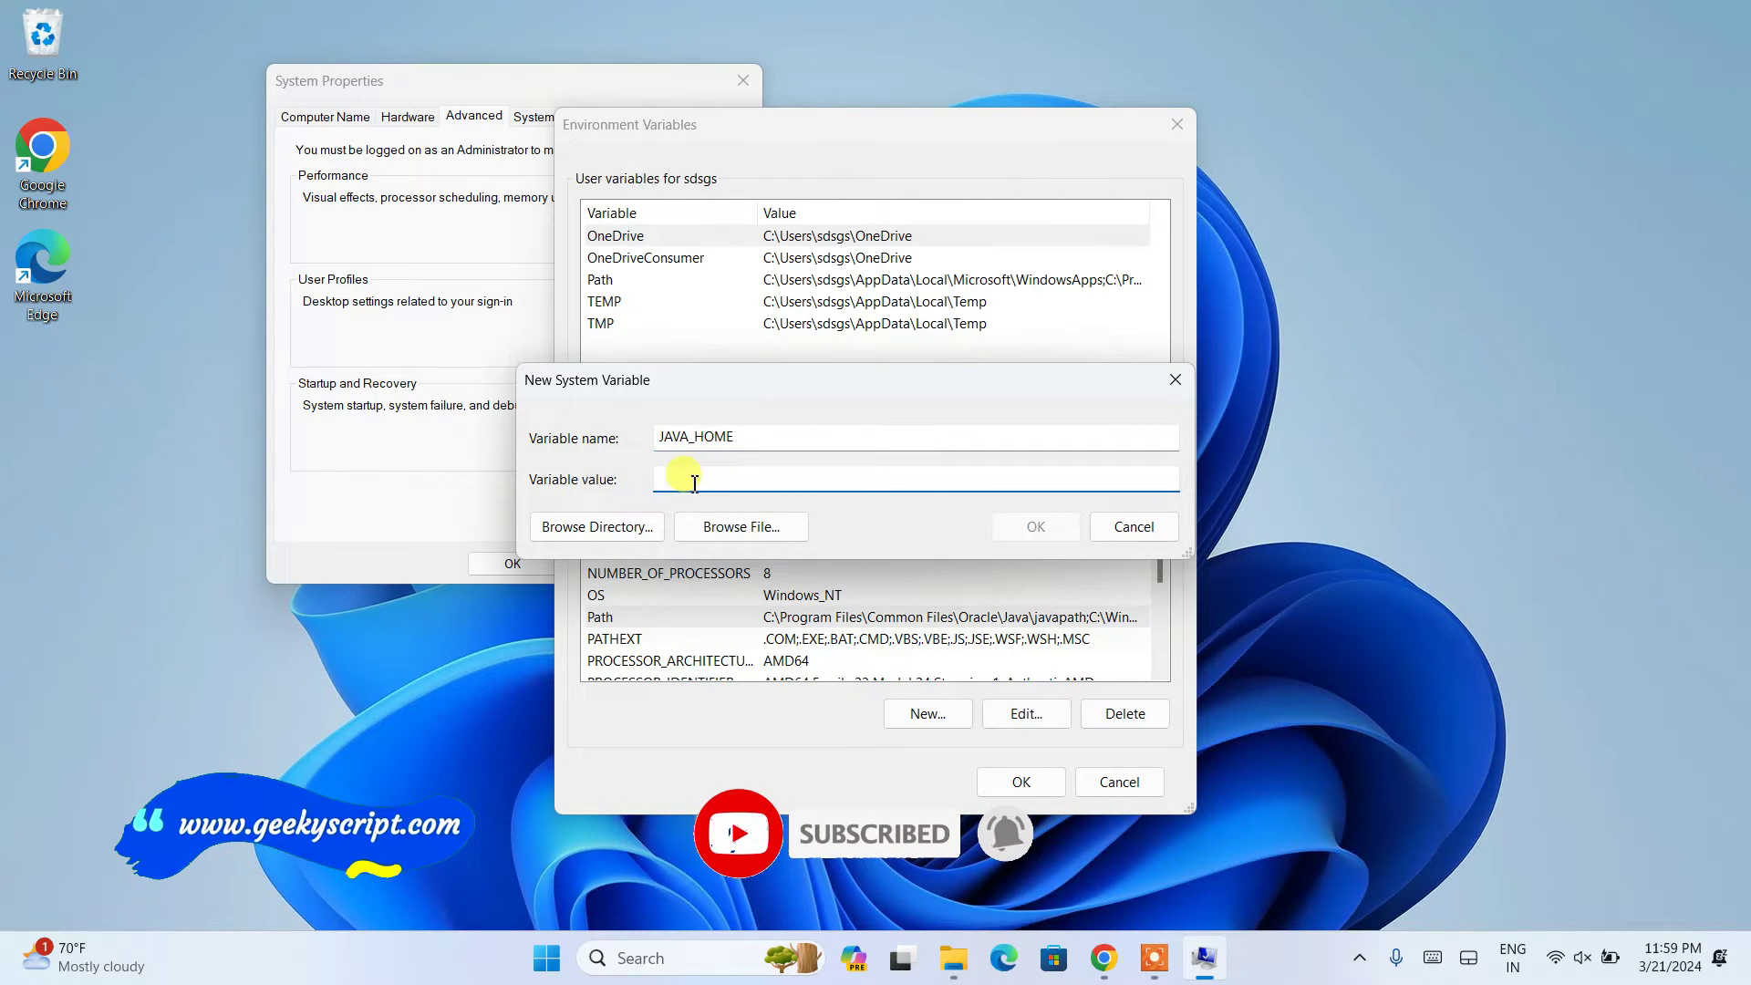
right_click(693, 481)
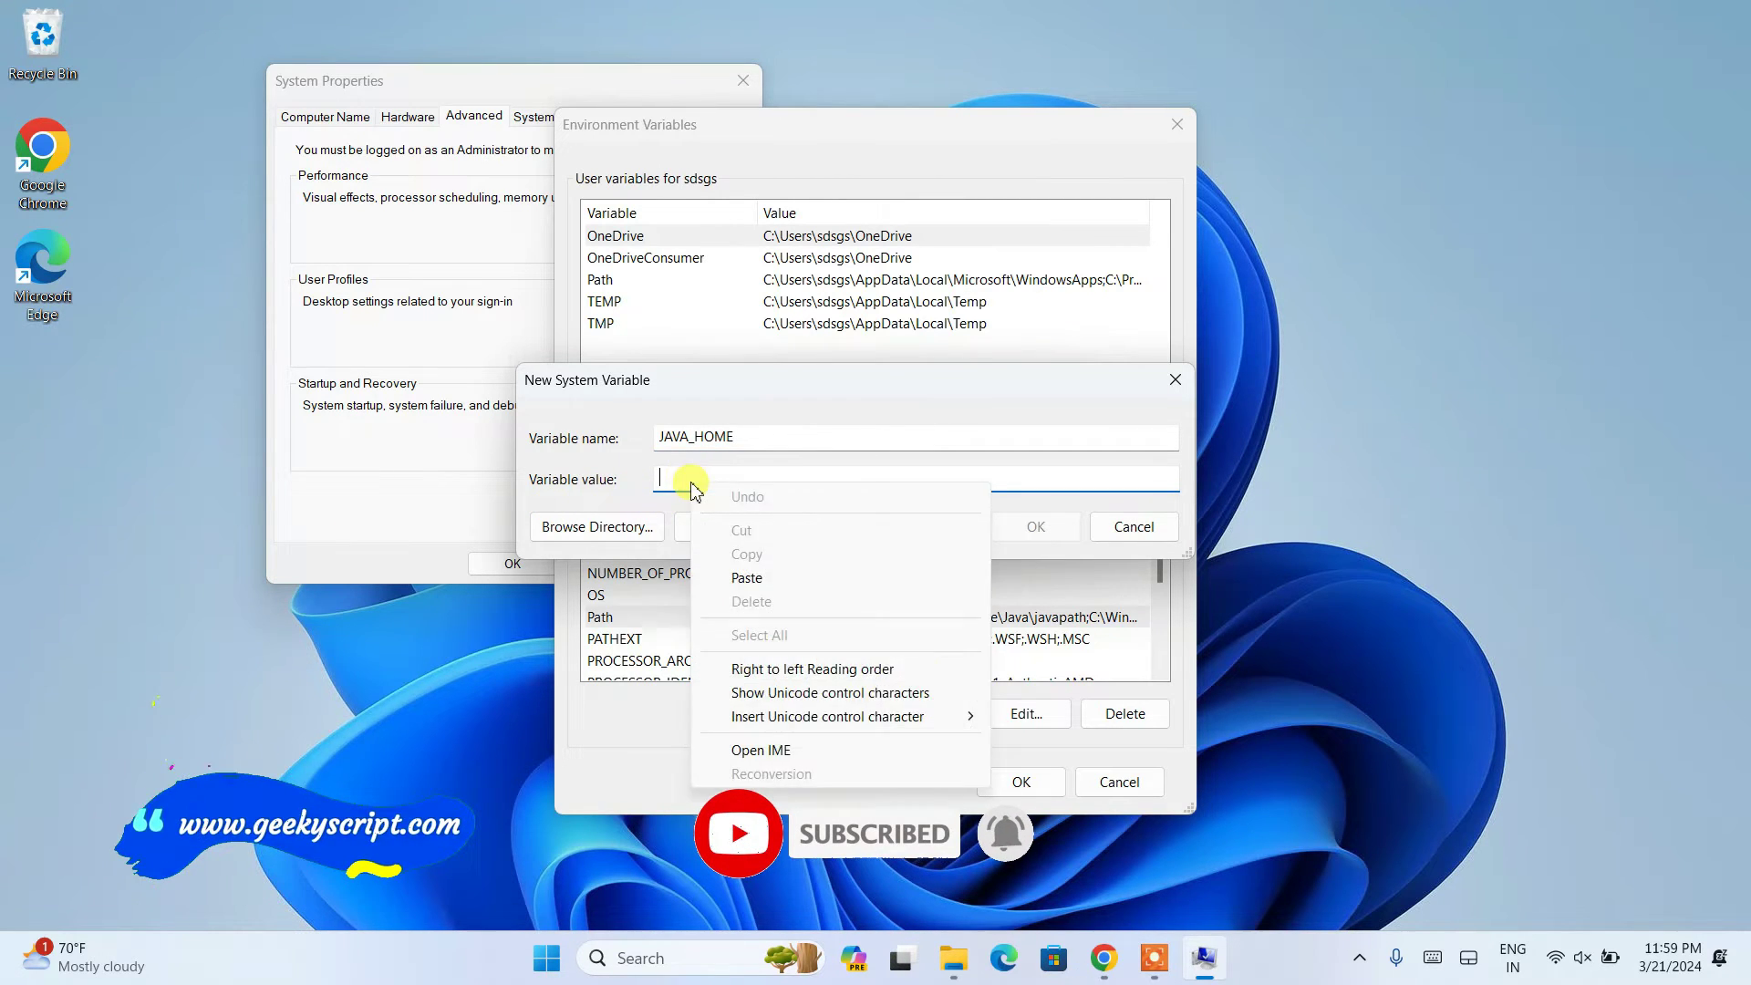
left_click(743, 577)
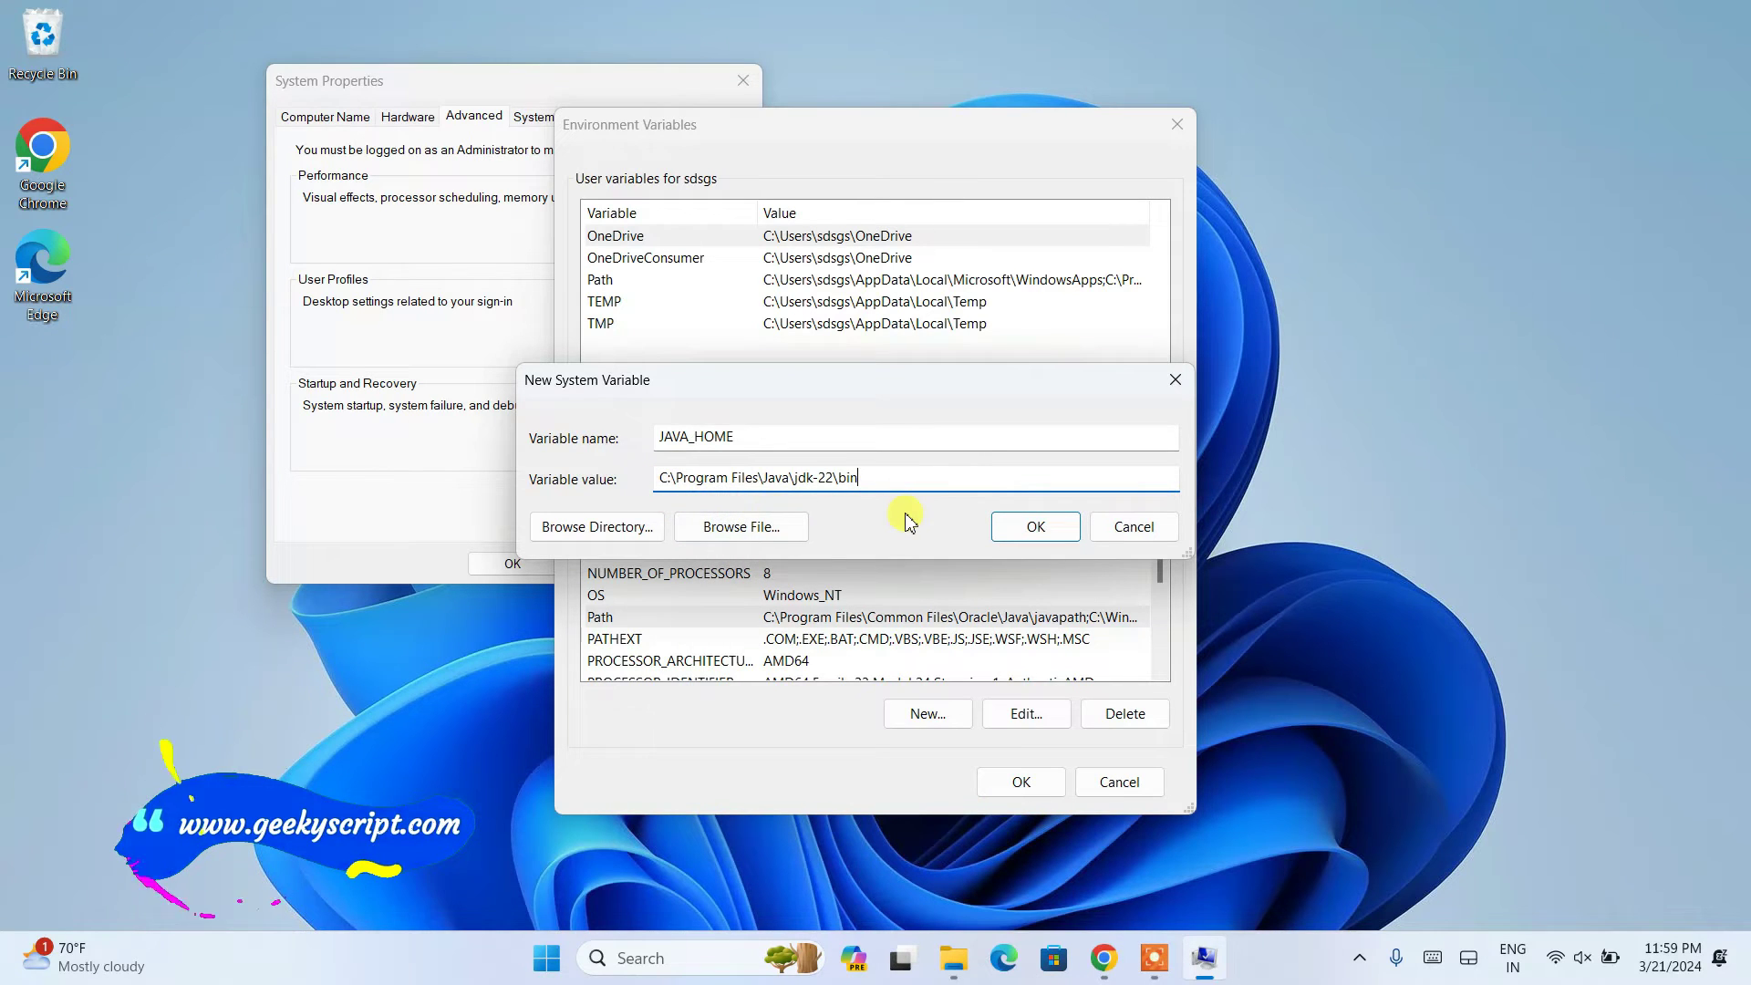
key("BackSpace")
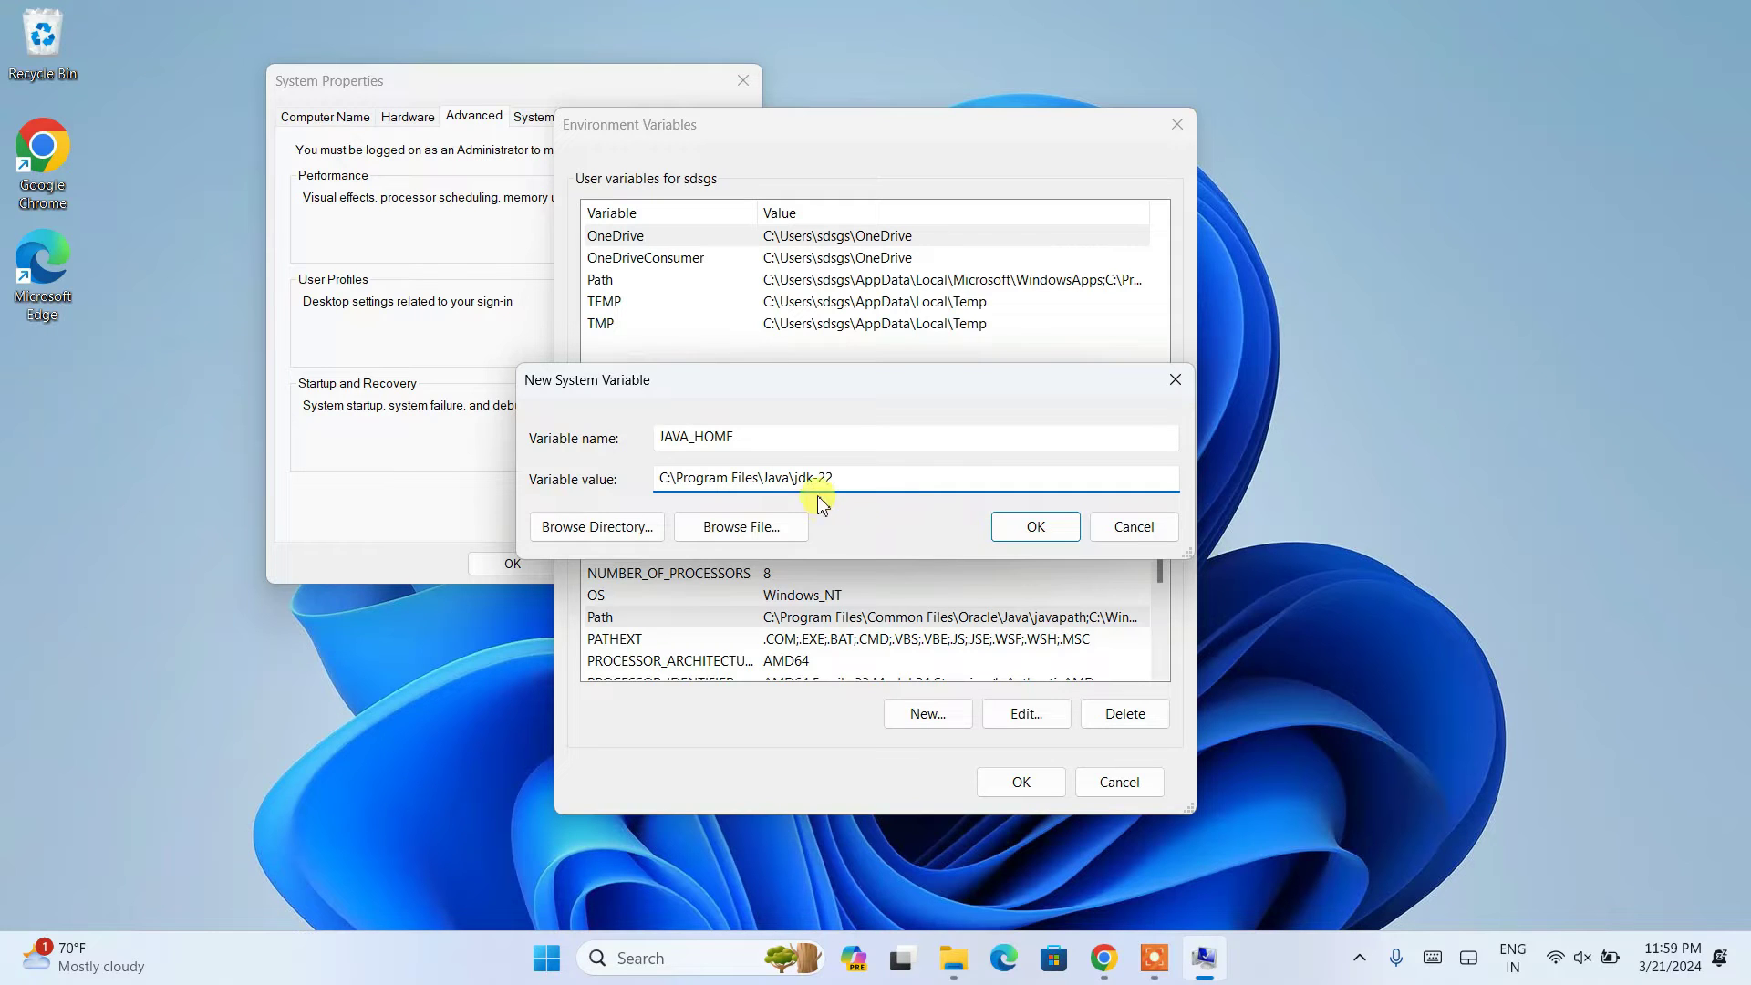
left_click_drag(790, 478, 877, 490)
left_click(881, 482)
left_click(1031, 529)
left_click(1021, 782)
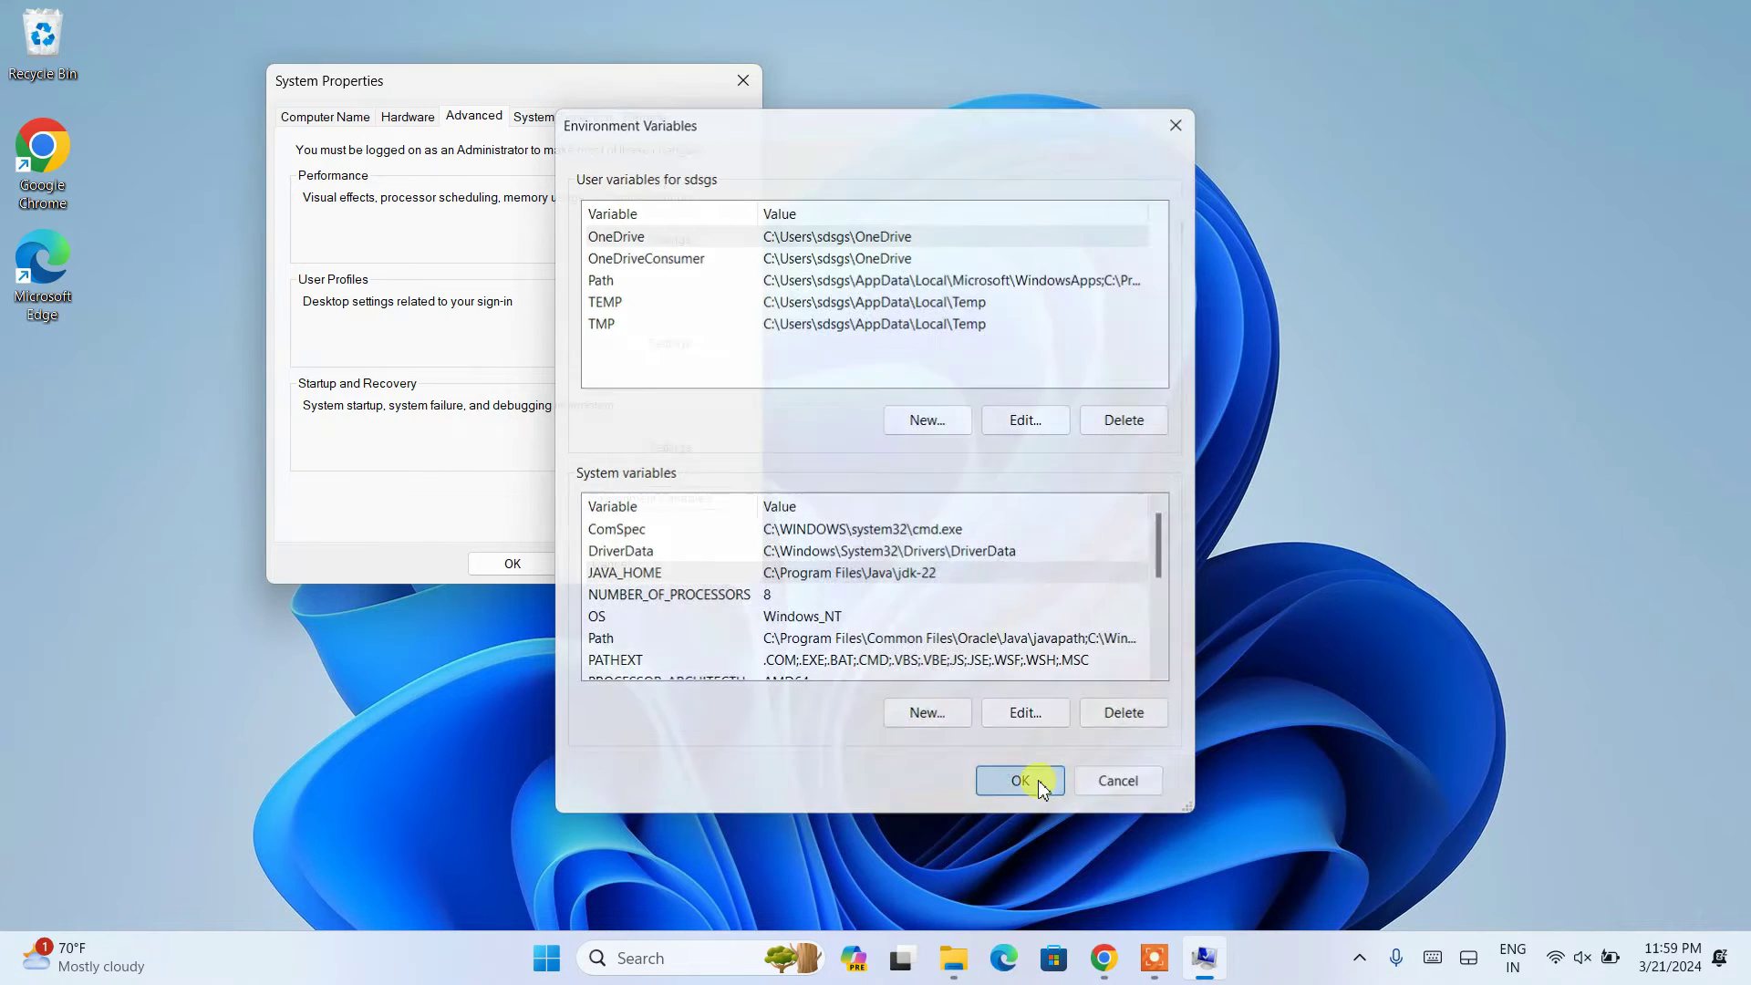
left_click(544, 566)
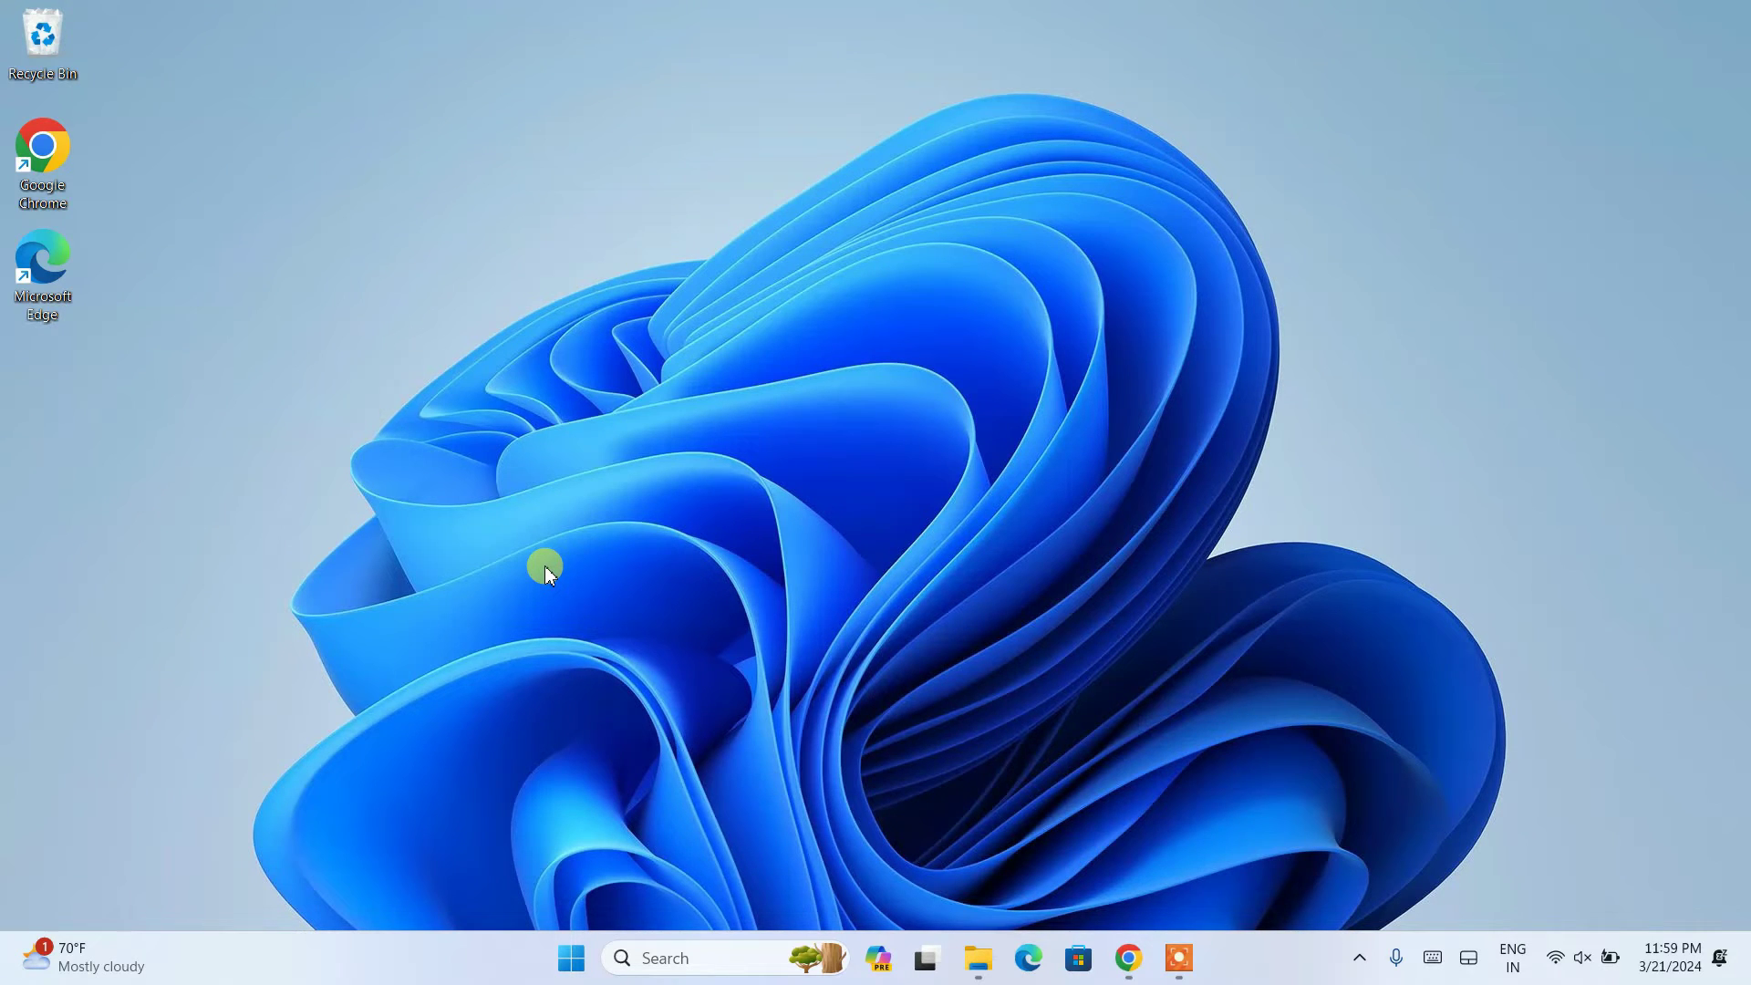
Switch to a new Command Prompt and check the installed Java version with java --version.
left_click(684, 958)
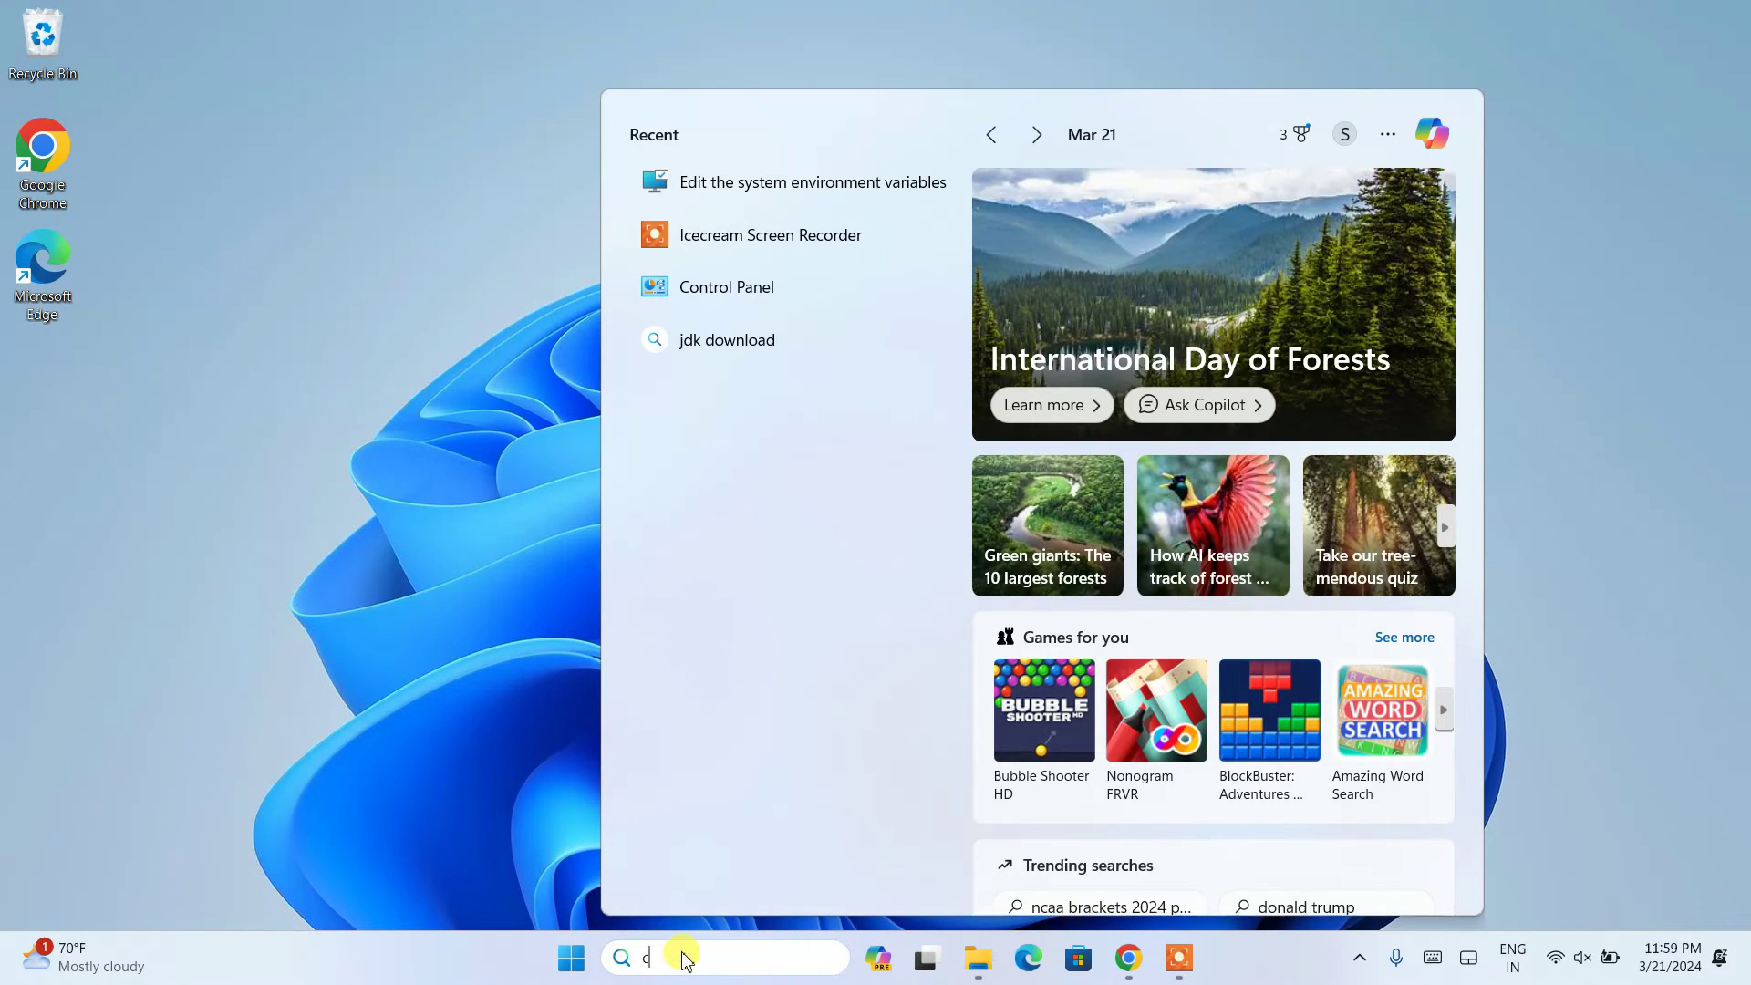
type("cmd")
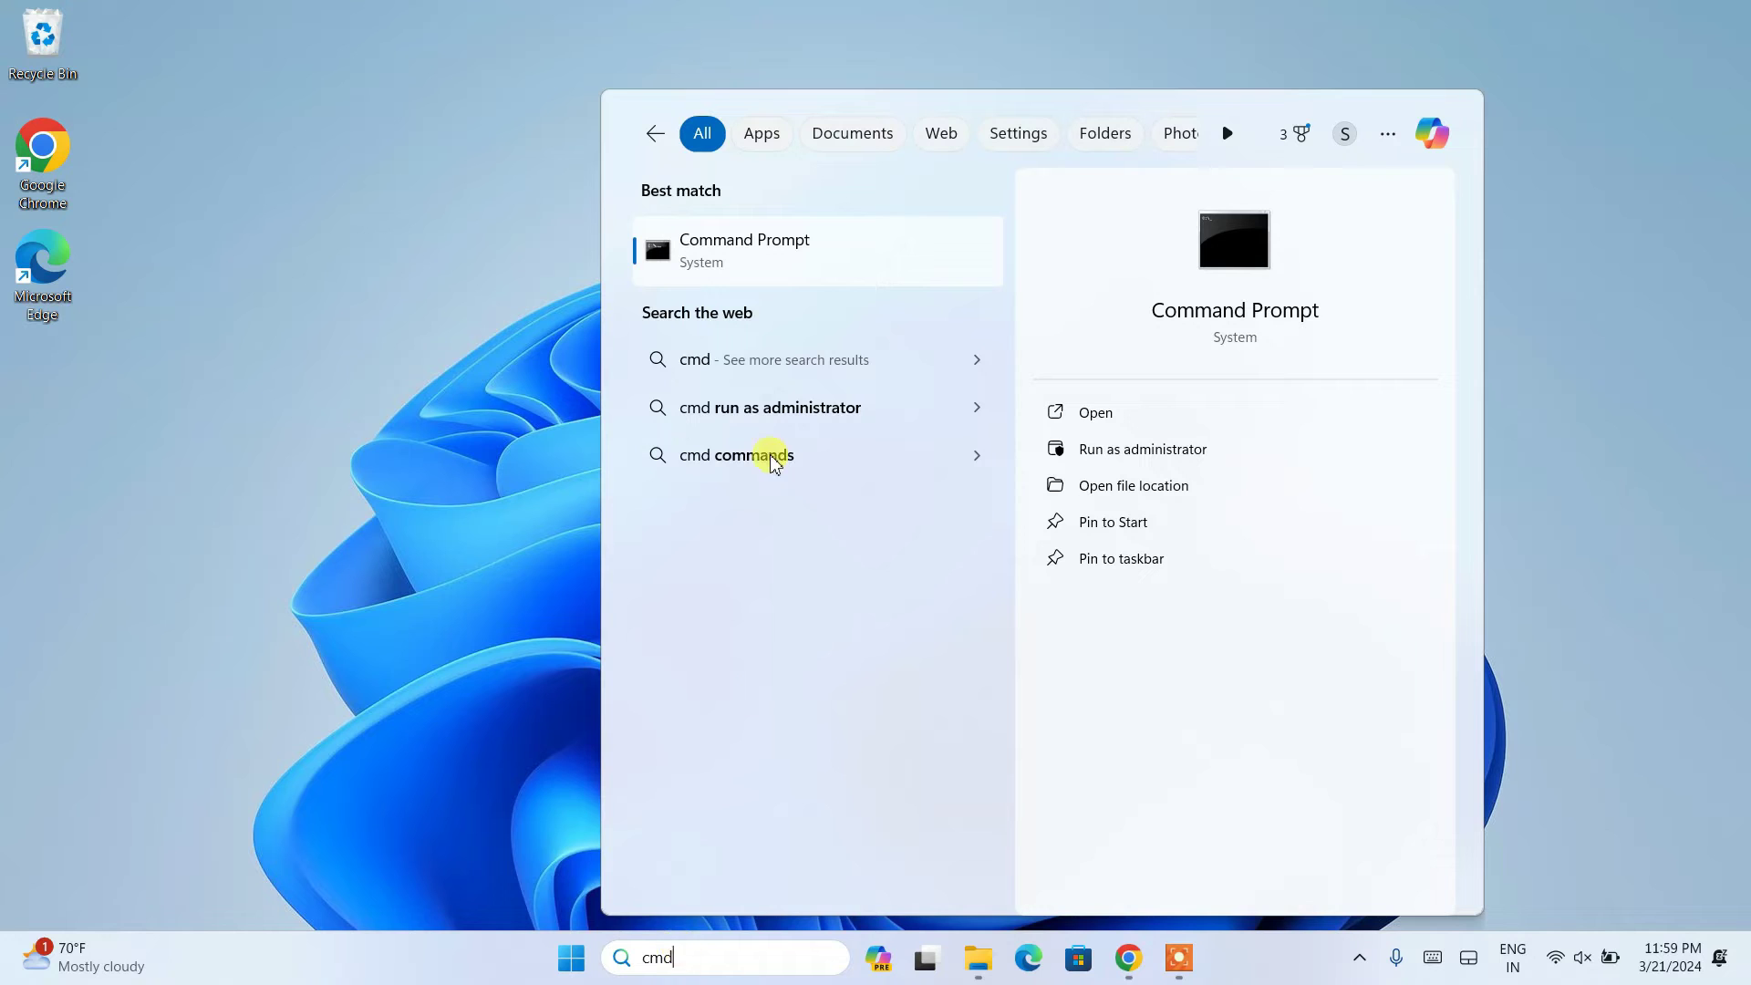
left_click(795, 255)
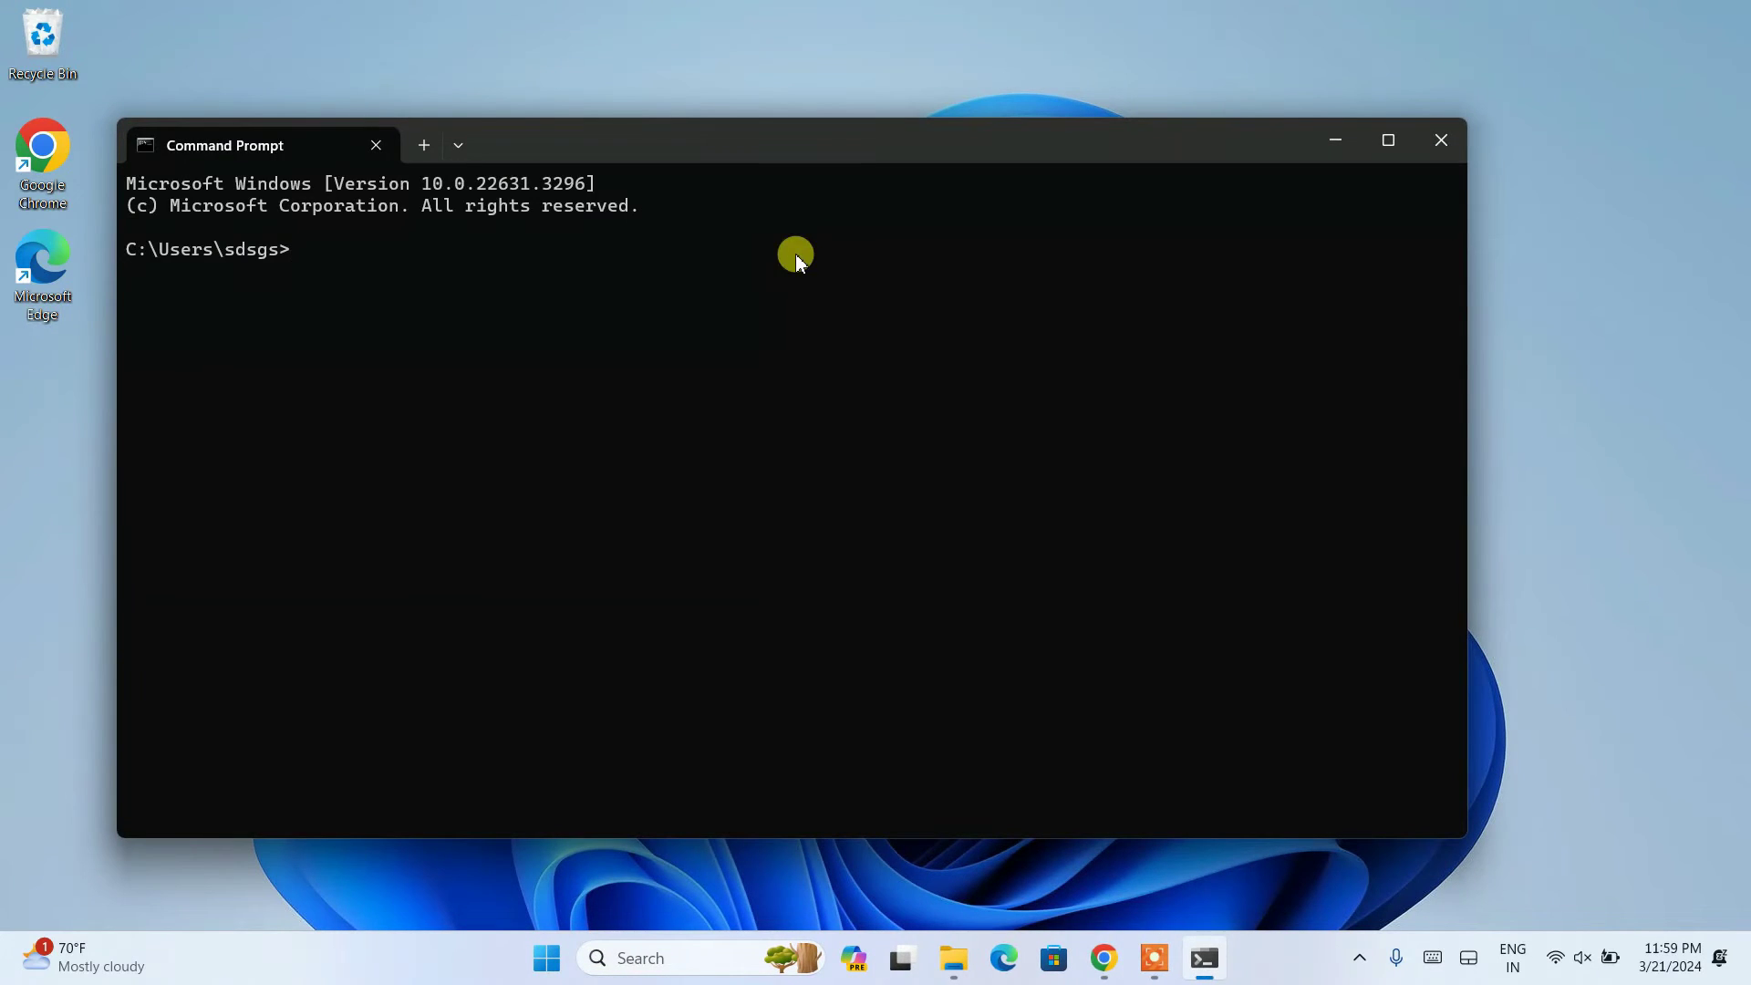
type("java --version")
key("Return")
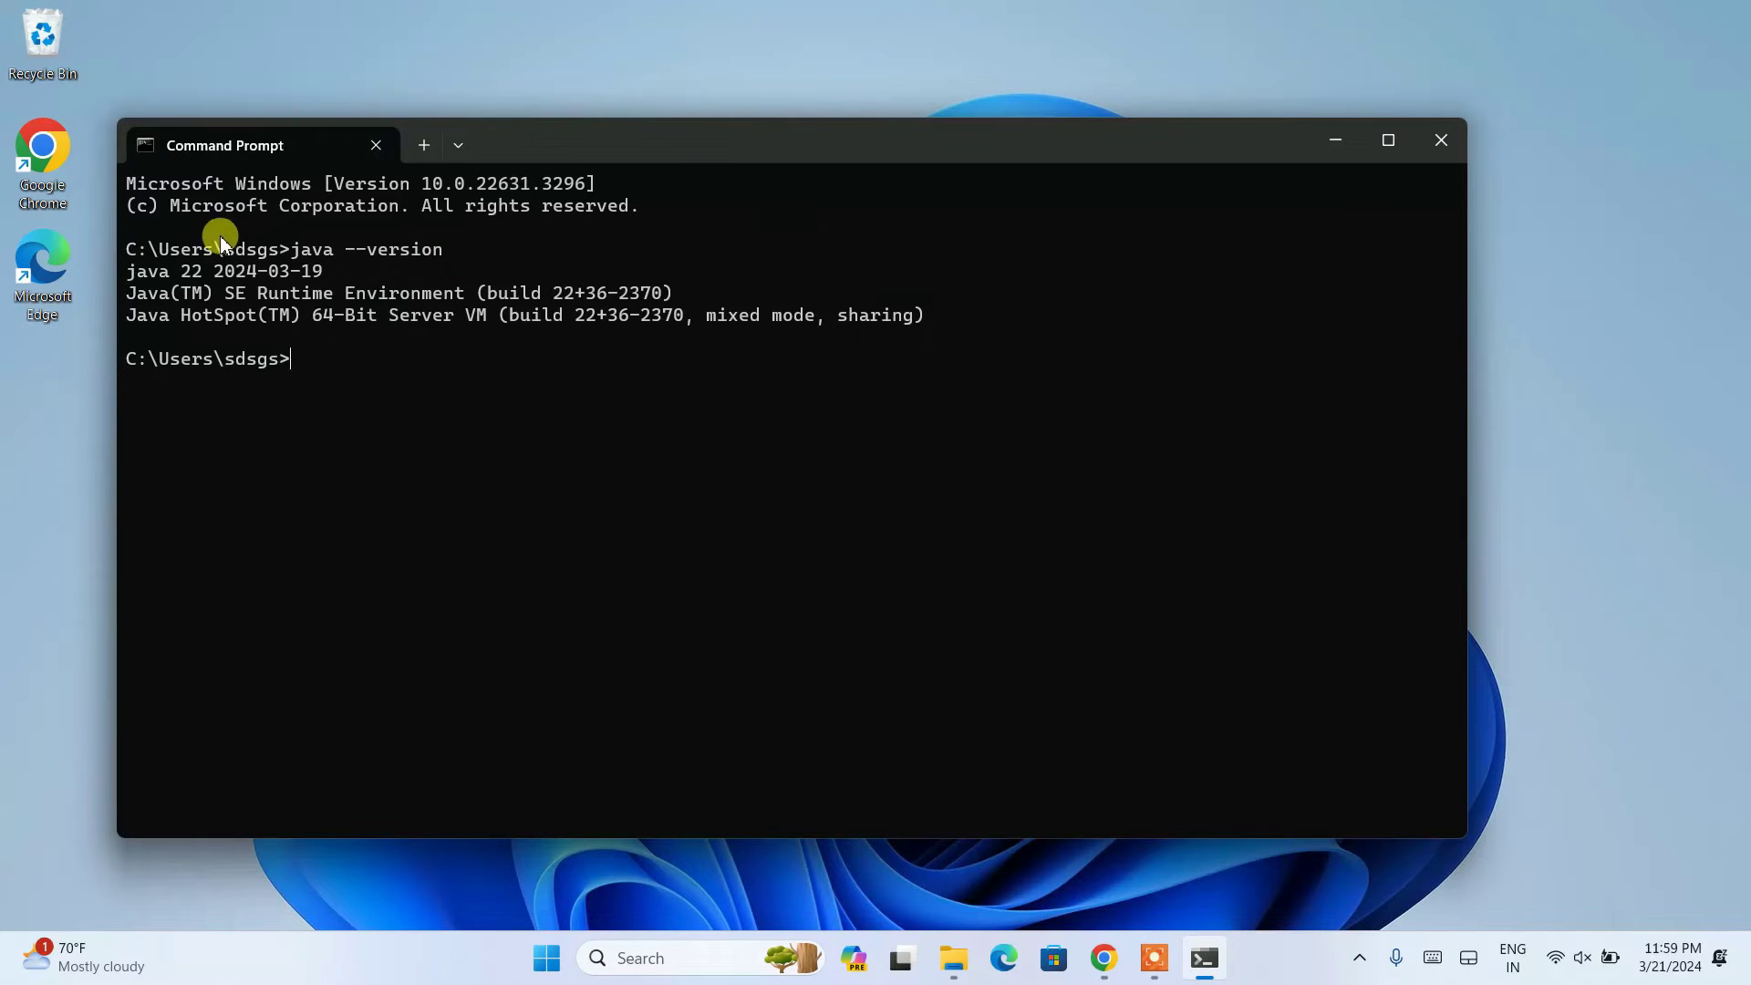
left_click_drag(179, 266, 214, 267)
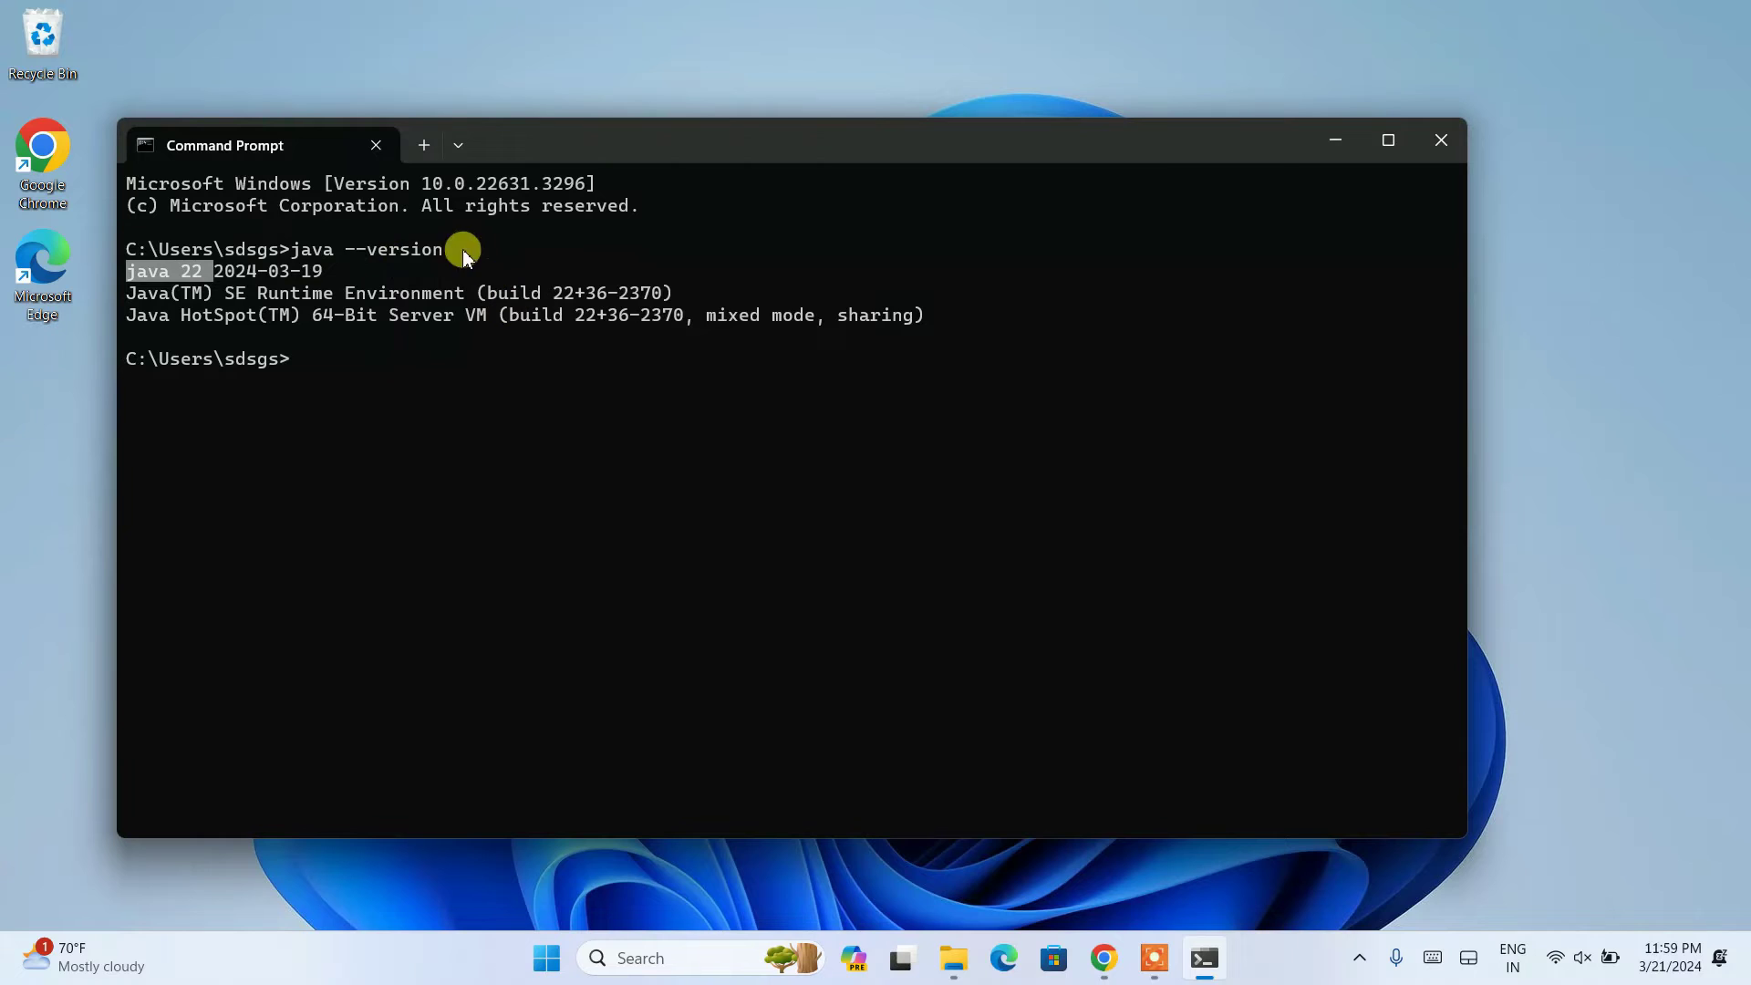
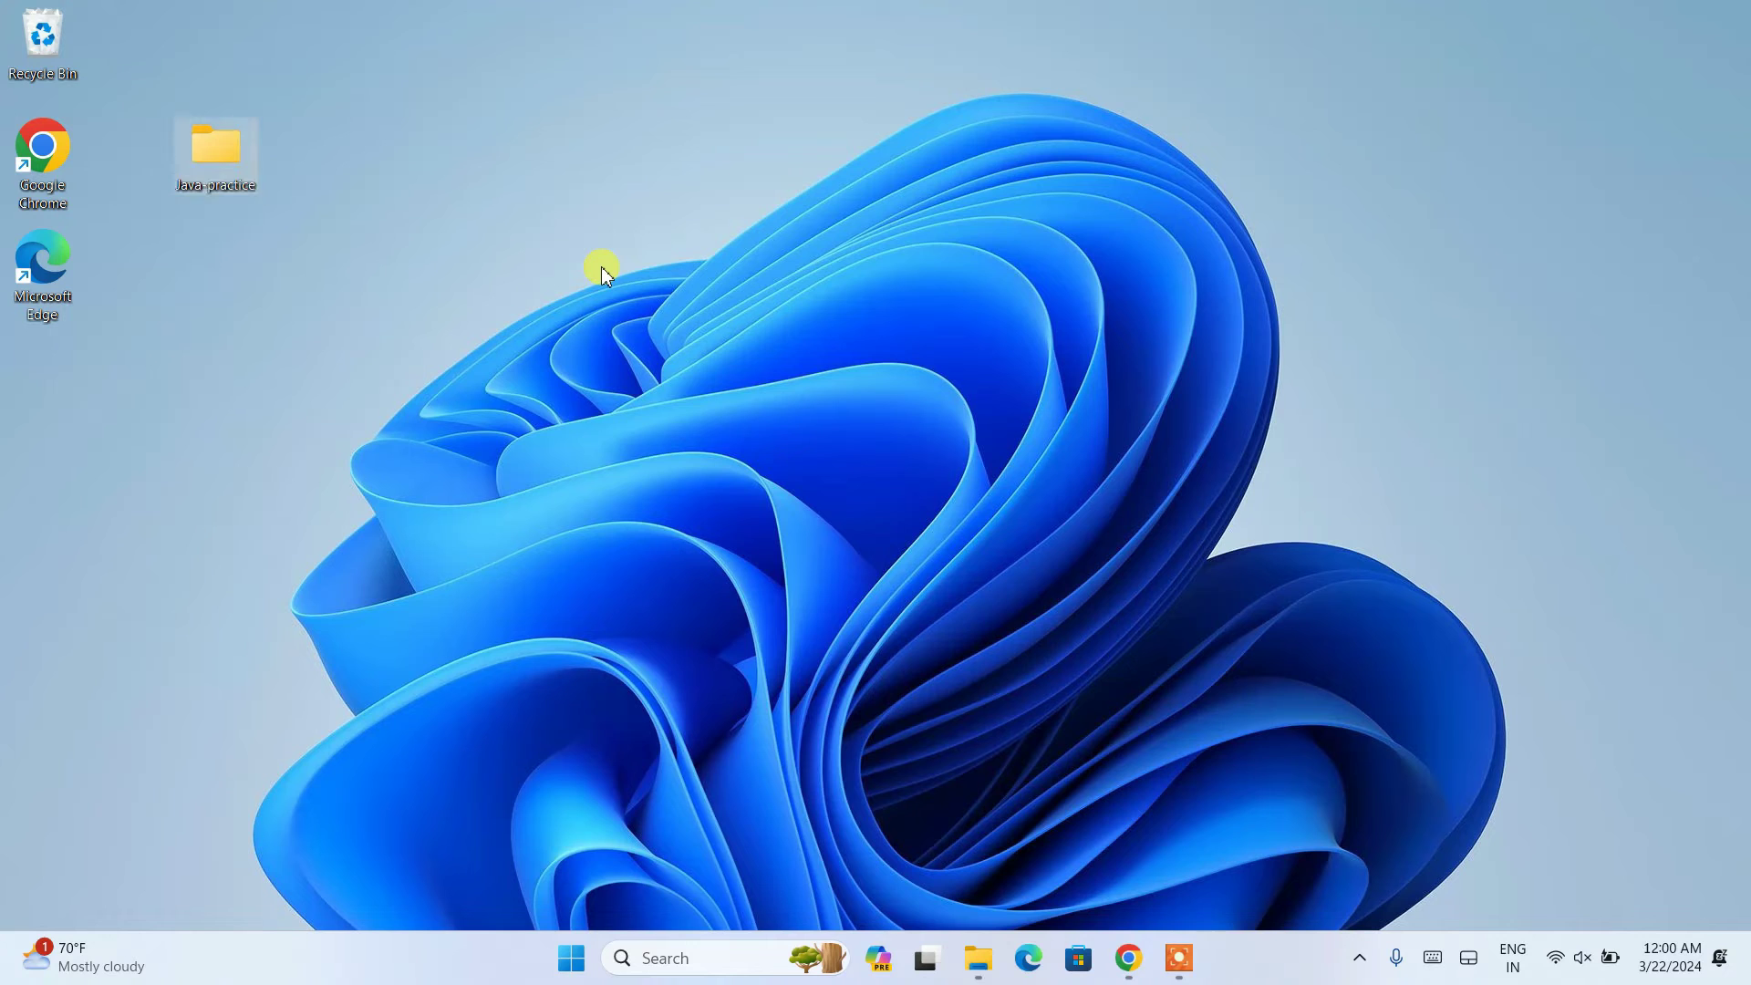
Create a text document in the desktop's Java-practice folder, name it HelloWorld.java with the changed extension accepted, and select the file.
double_click(212, 132)
right_click(424, 279)
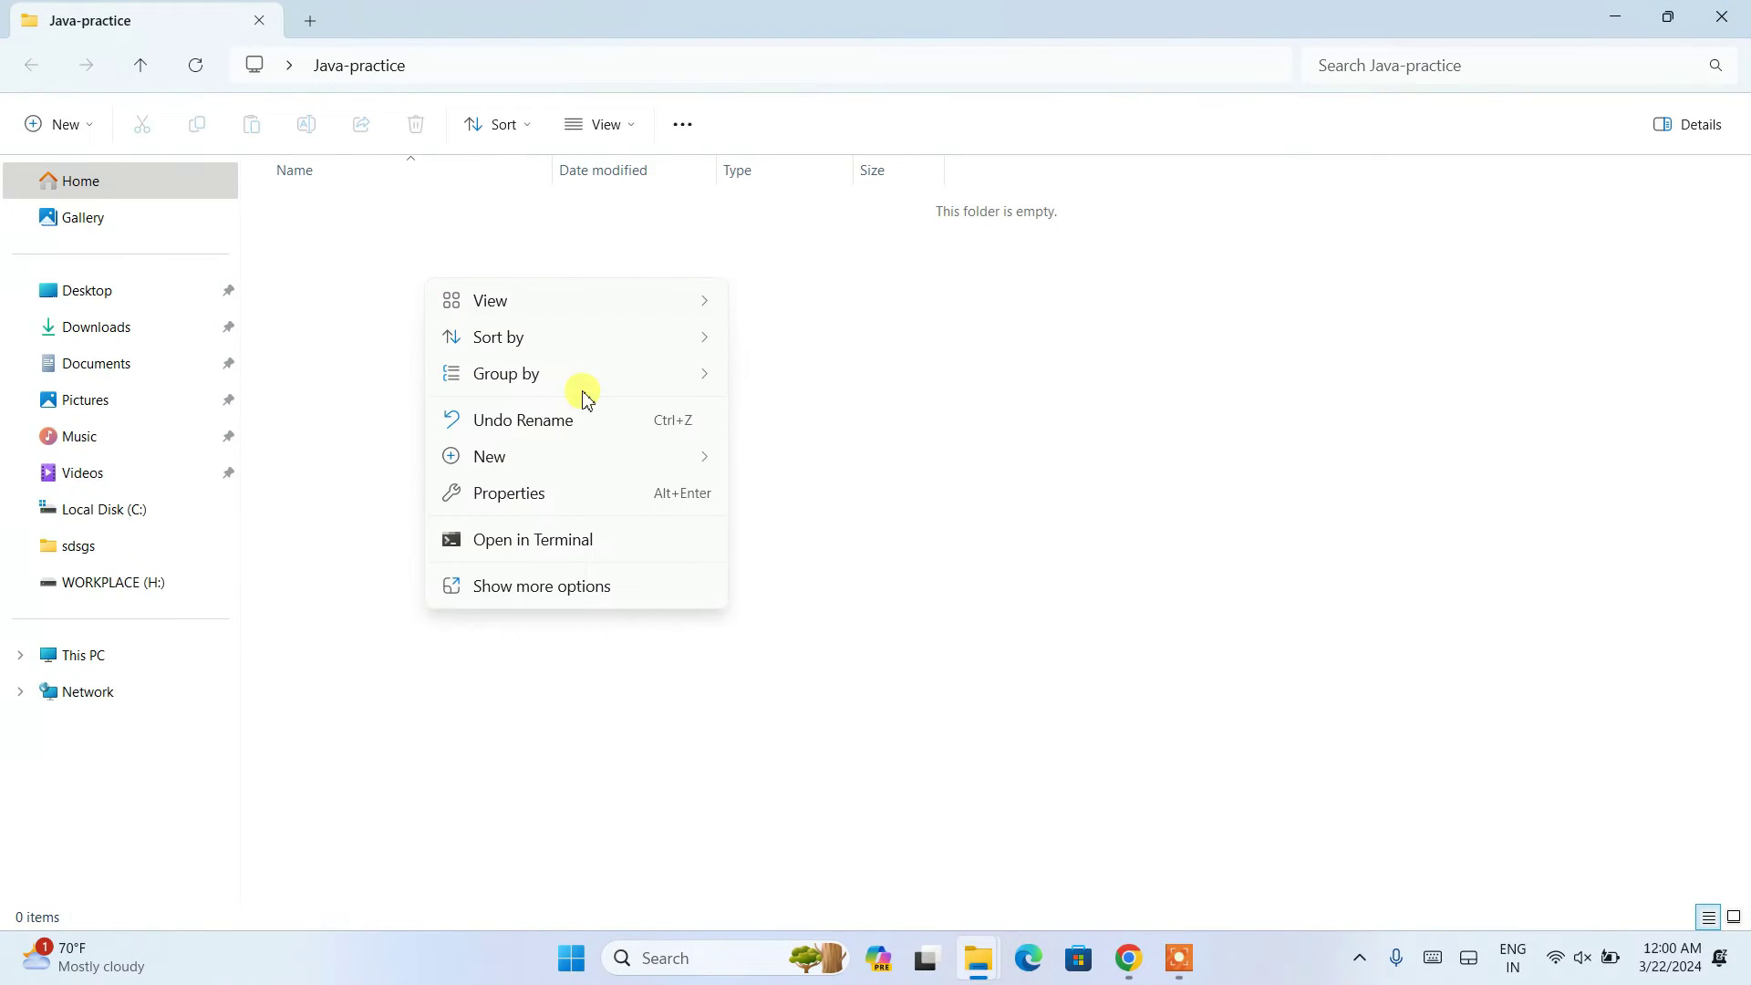
mouse_move(617, 456)
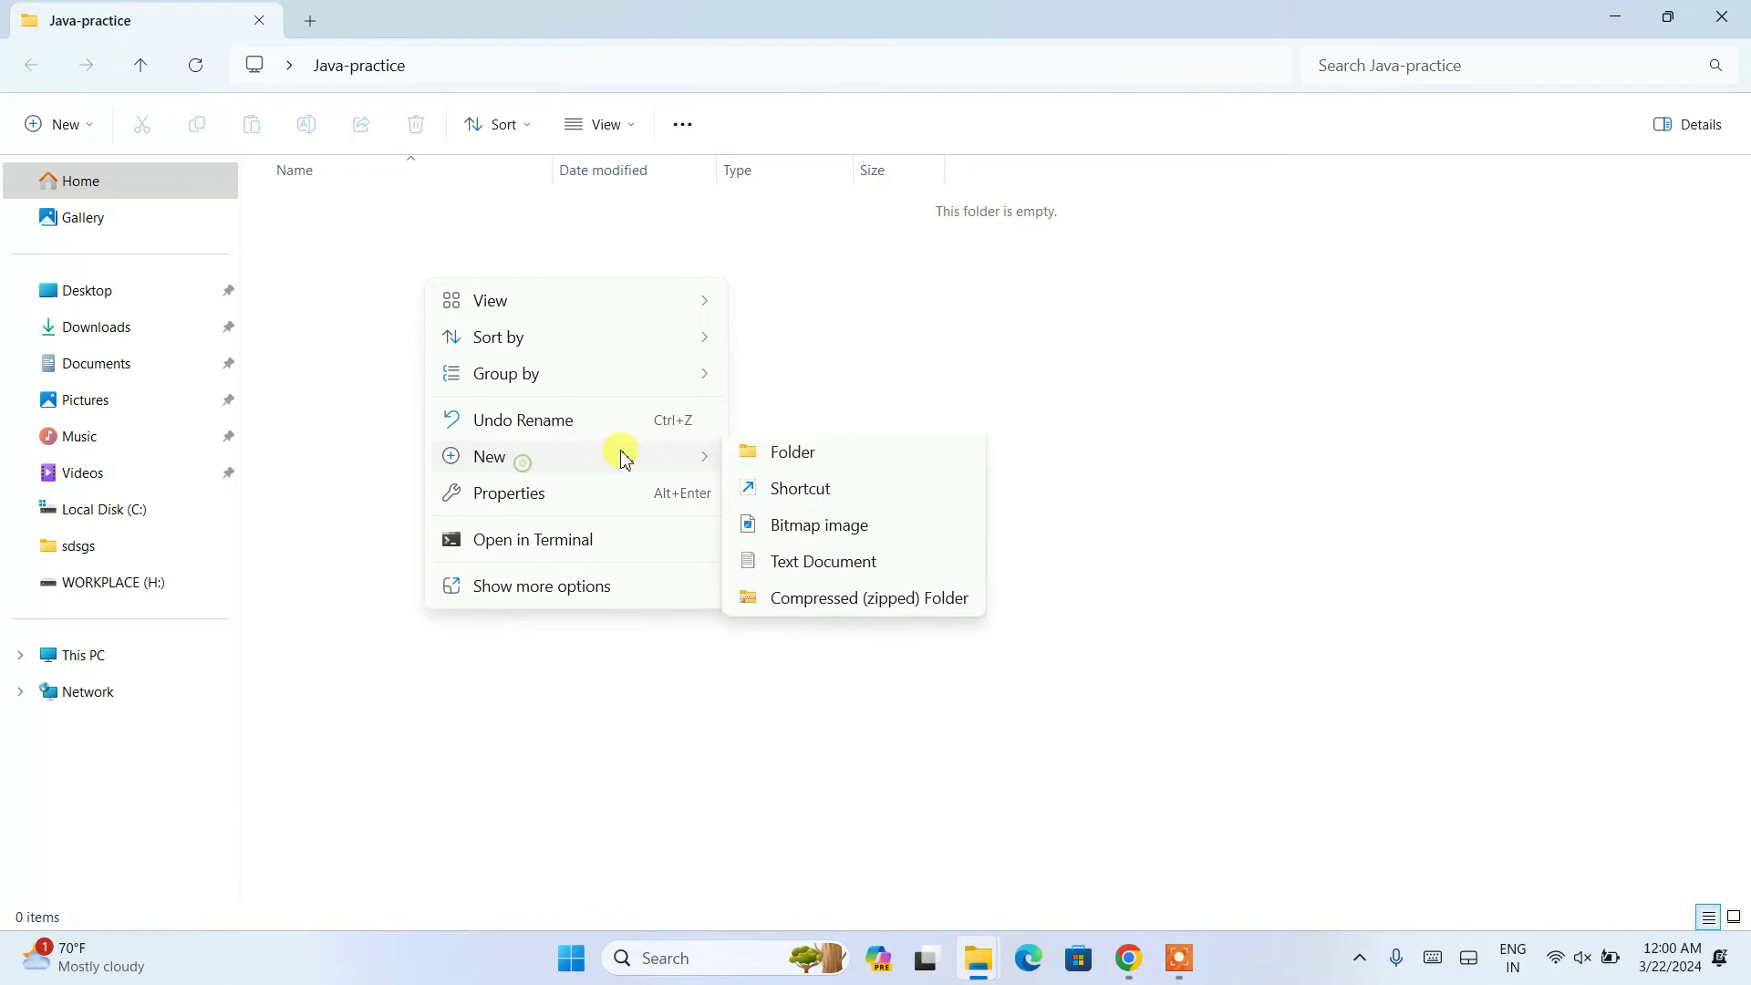
left_click(790, 569)
type("H")
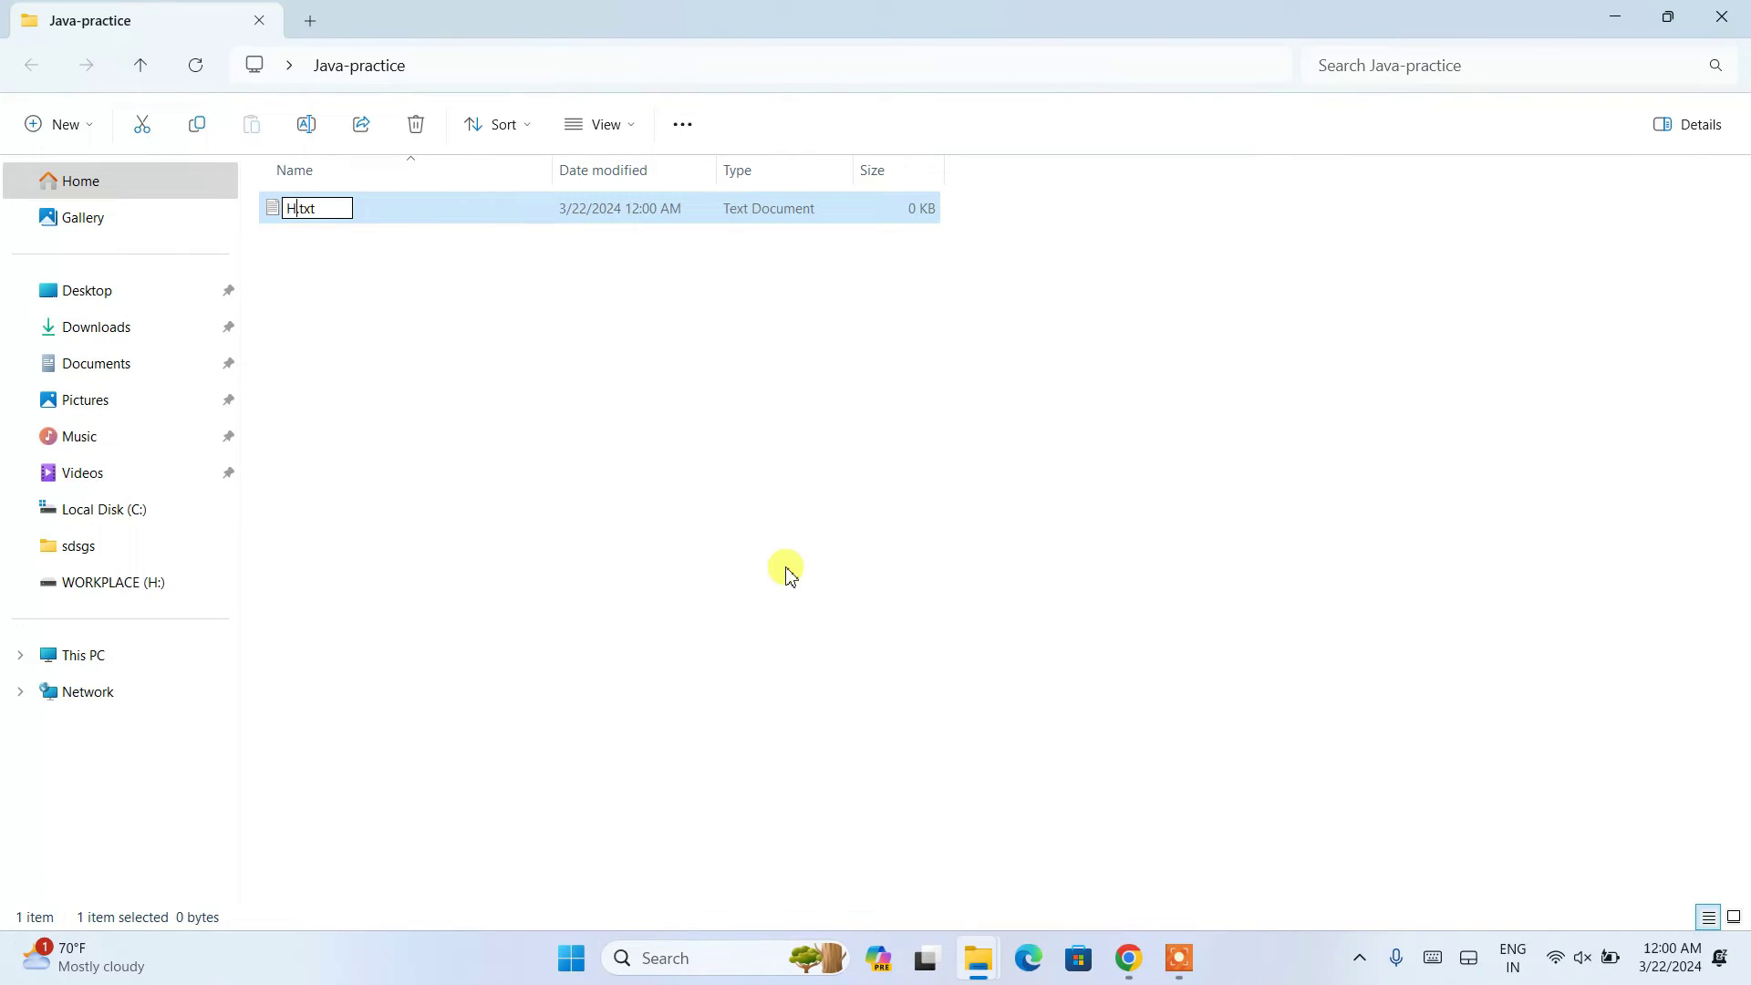
type("elloWorld.java")
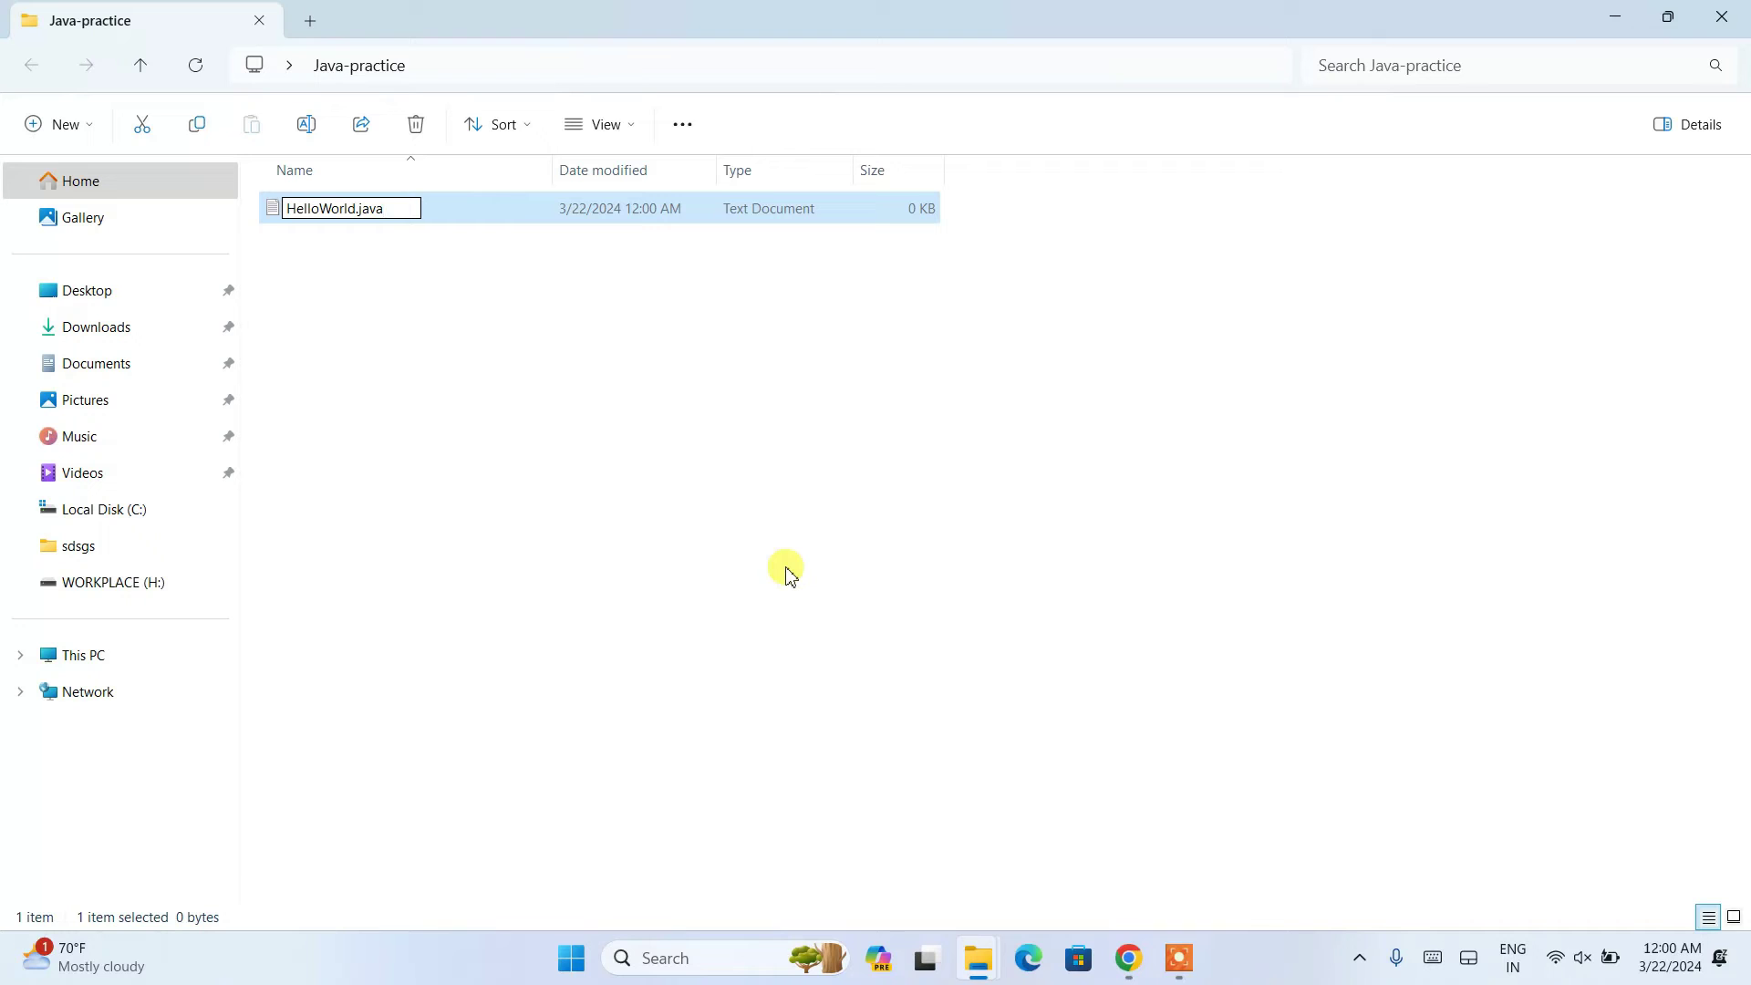
left_click(788, 573)
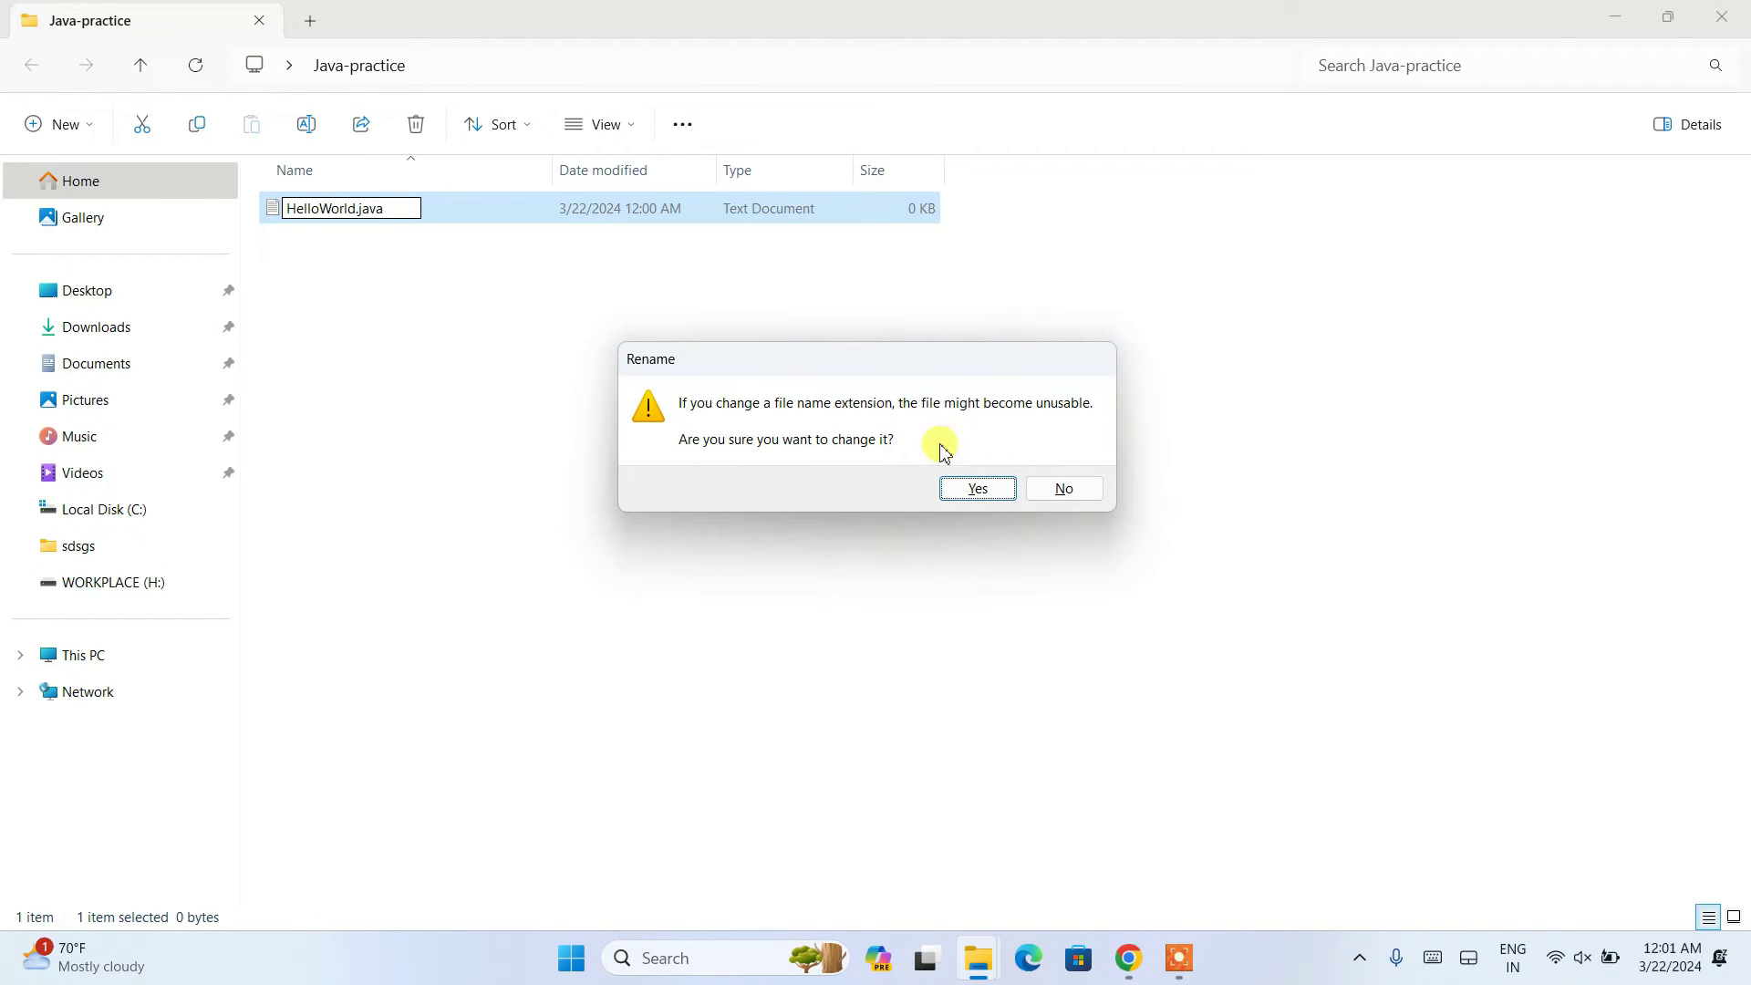
left_click(972, 499)
left_click(446, 301)
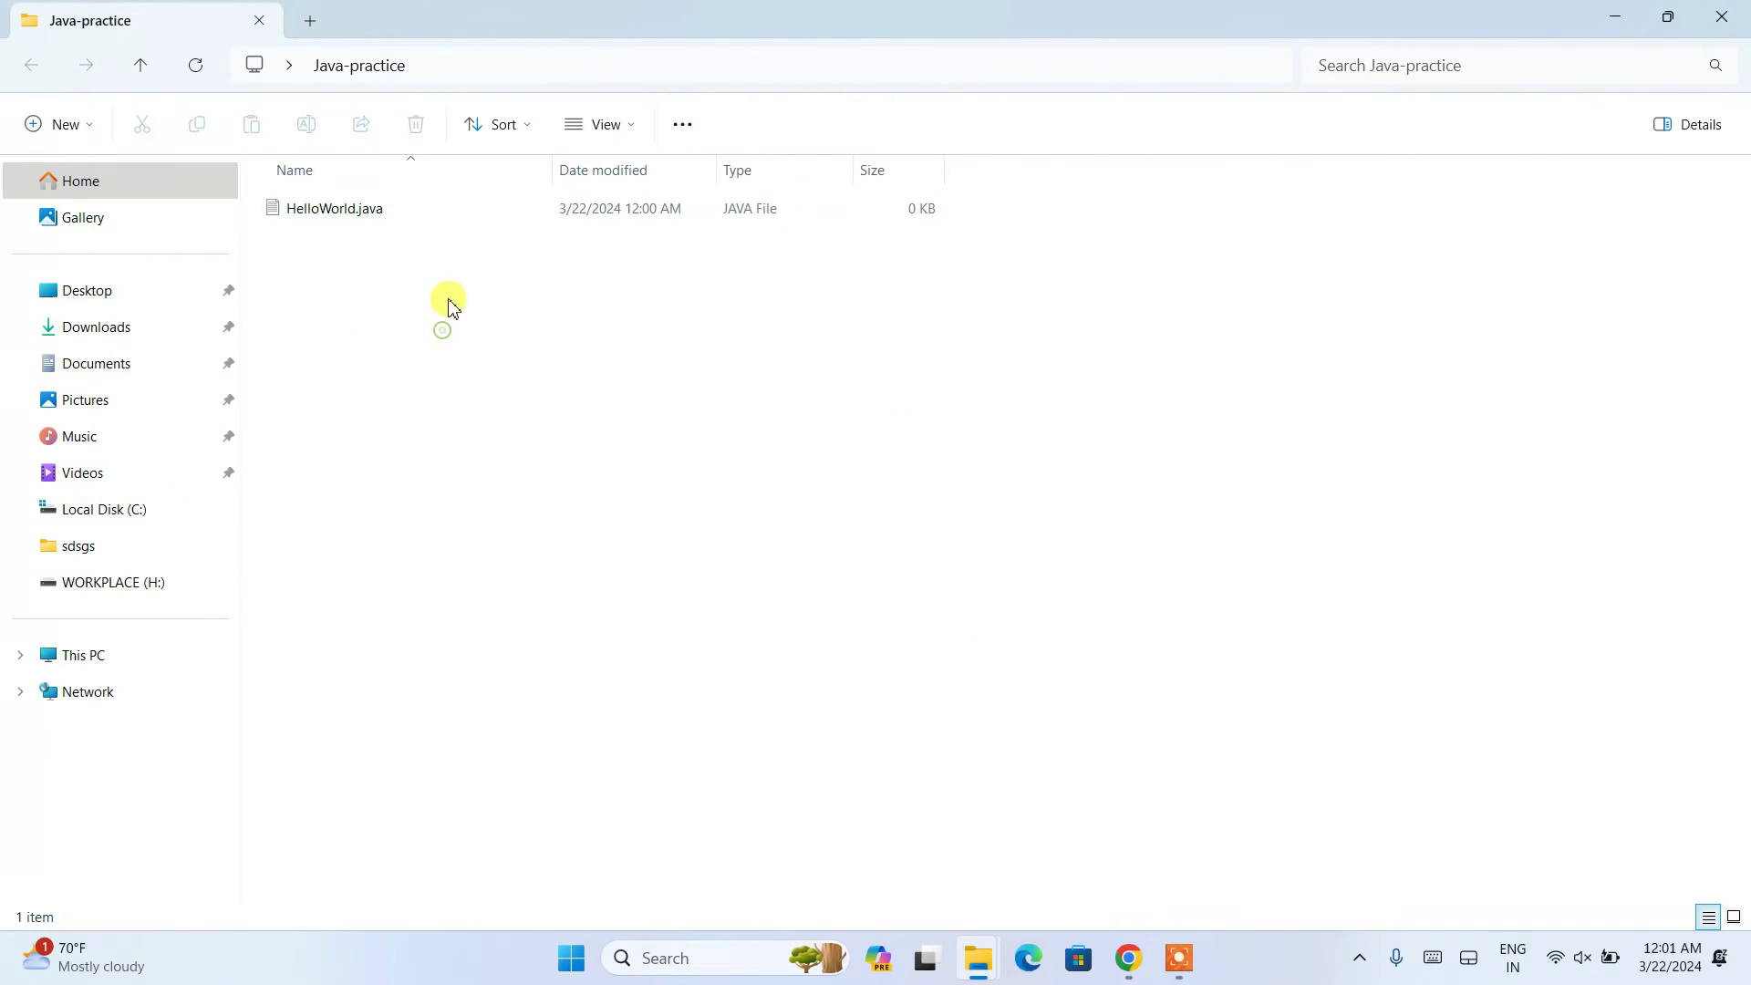
left_click(328, 212)
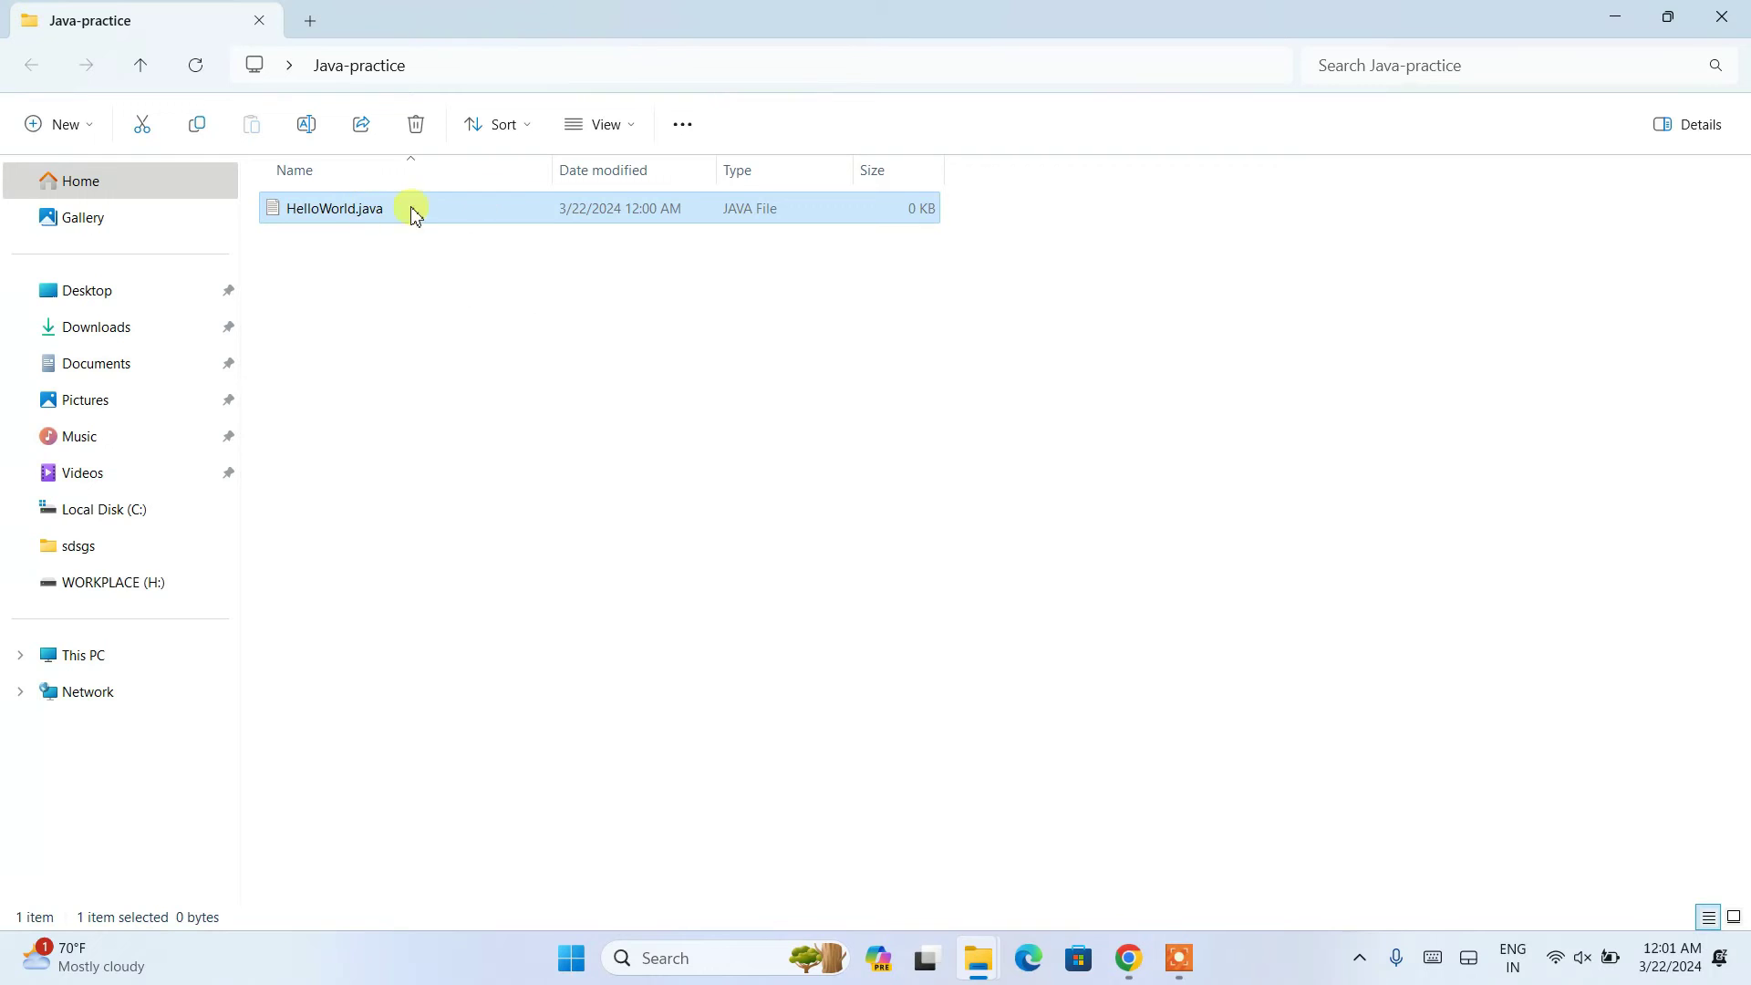
Check in the folder's display options whether file name extensions are set to show.
left_click(589, 143)
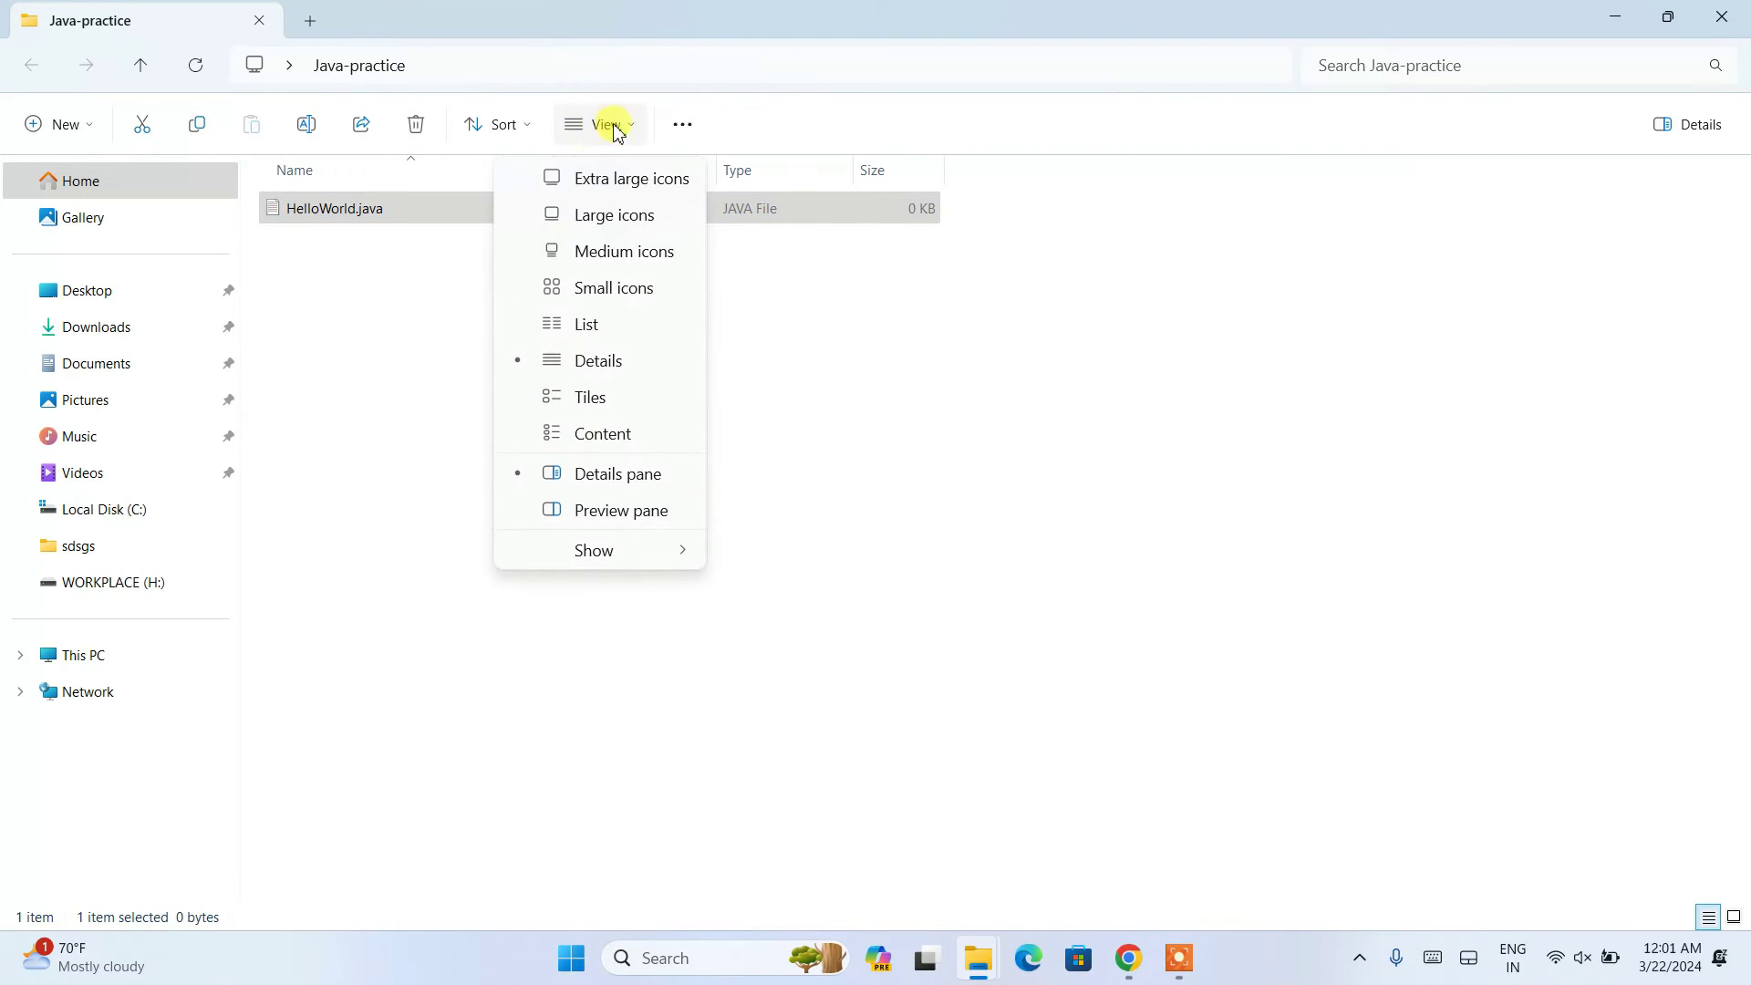
mouse_move(594, 553)
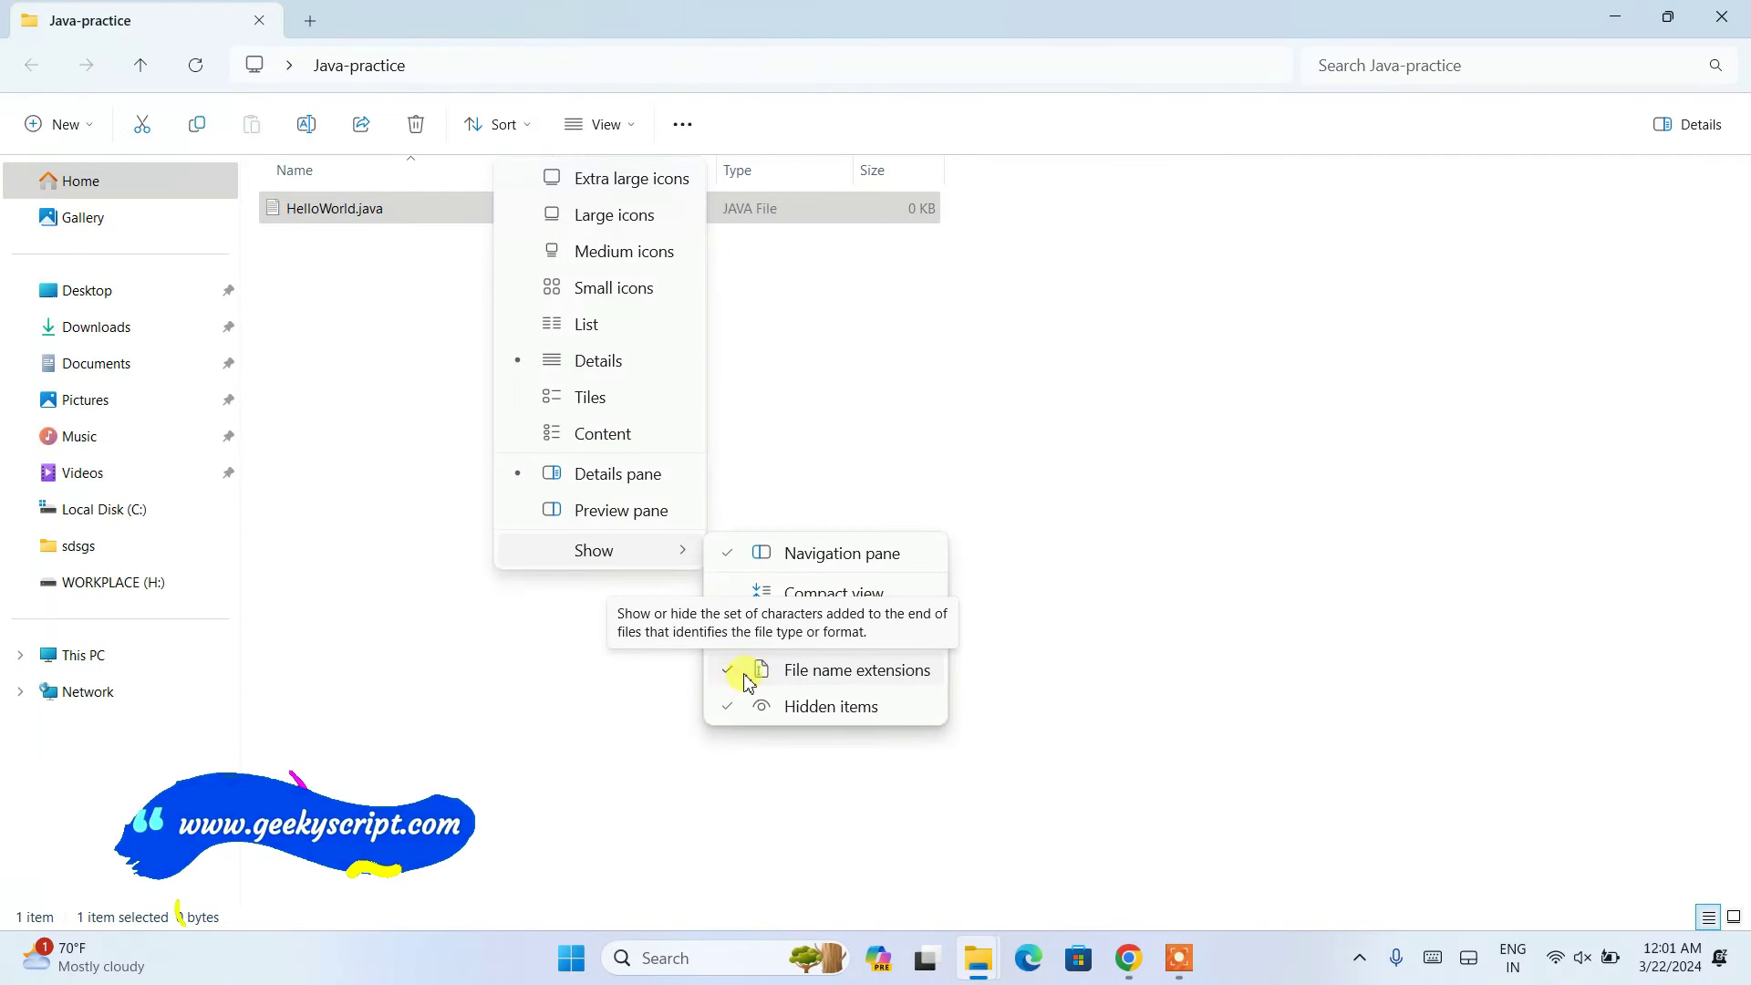
left_click(448, 419)
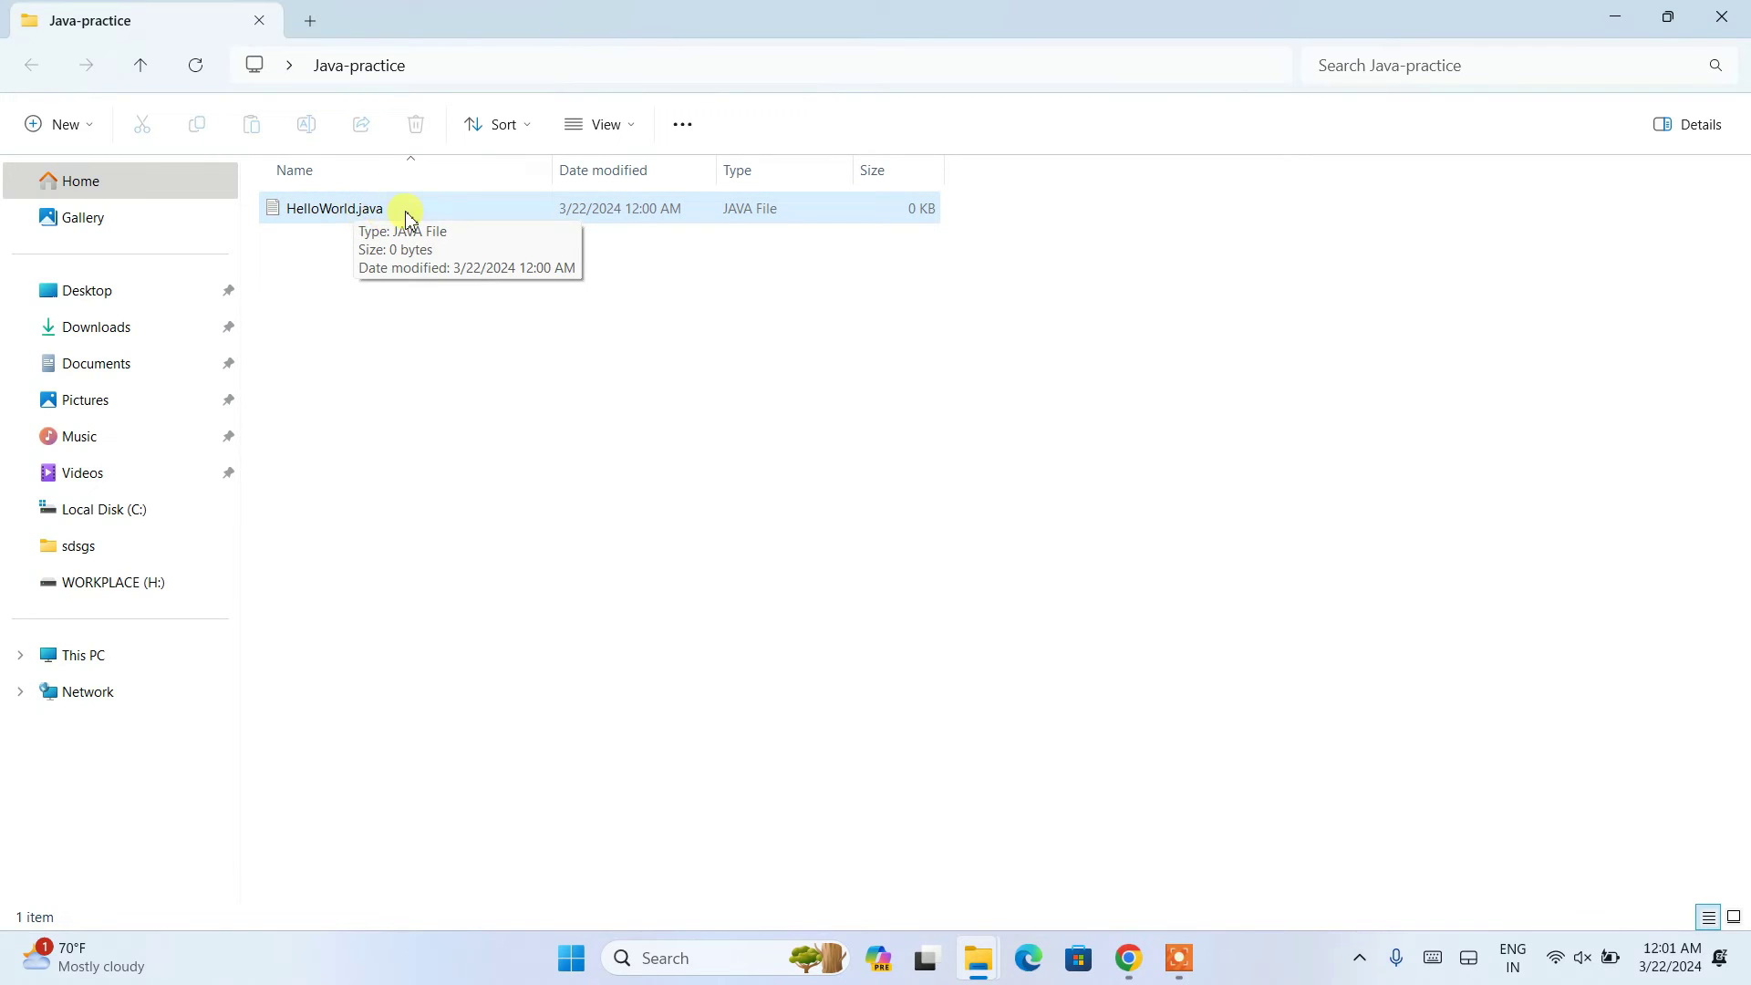
Open HelloWorld.java in Notepad and write a class HelloWorld containing the method public static void main(String args[]).
left_click(387, 210)
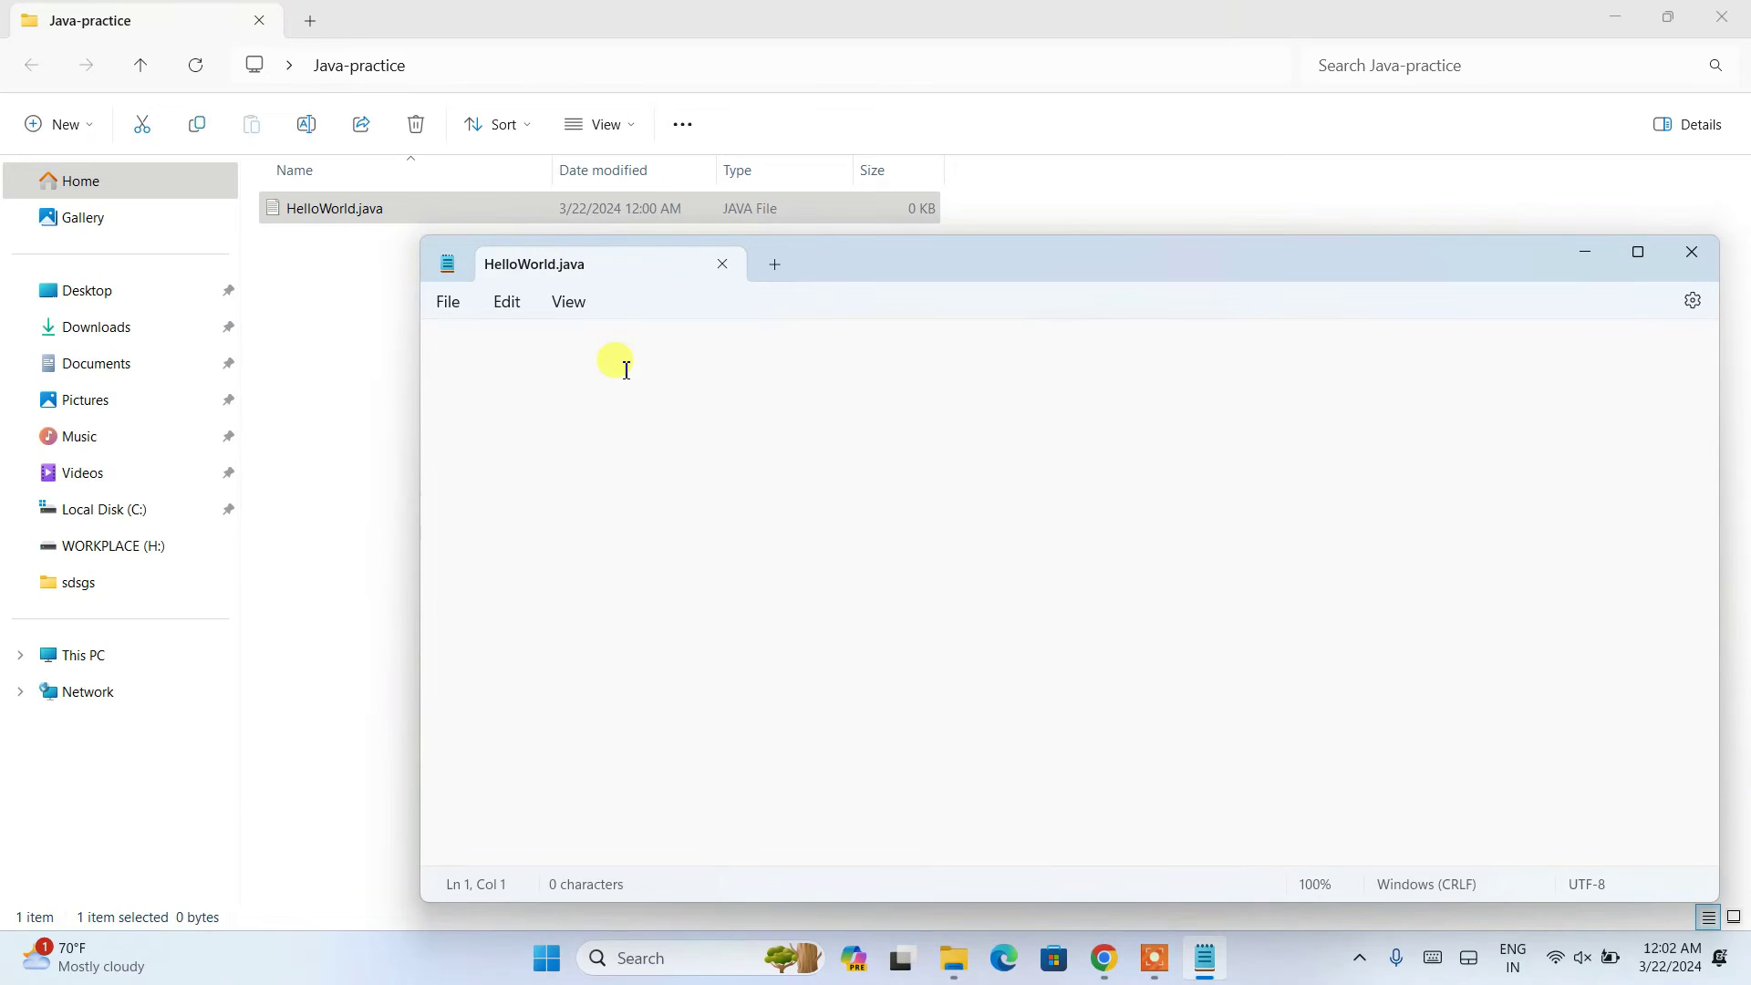
type("class HelloWorld")
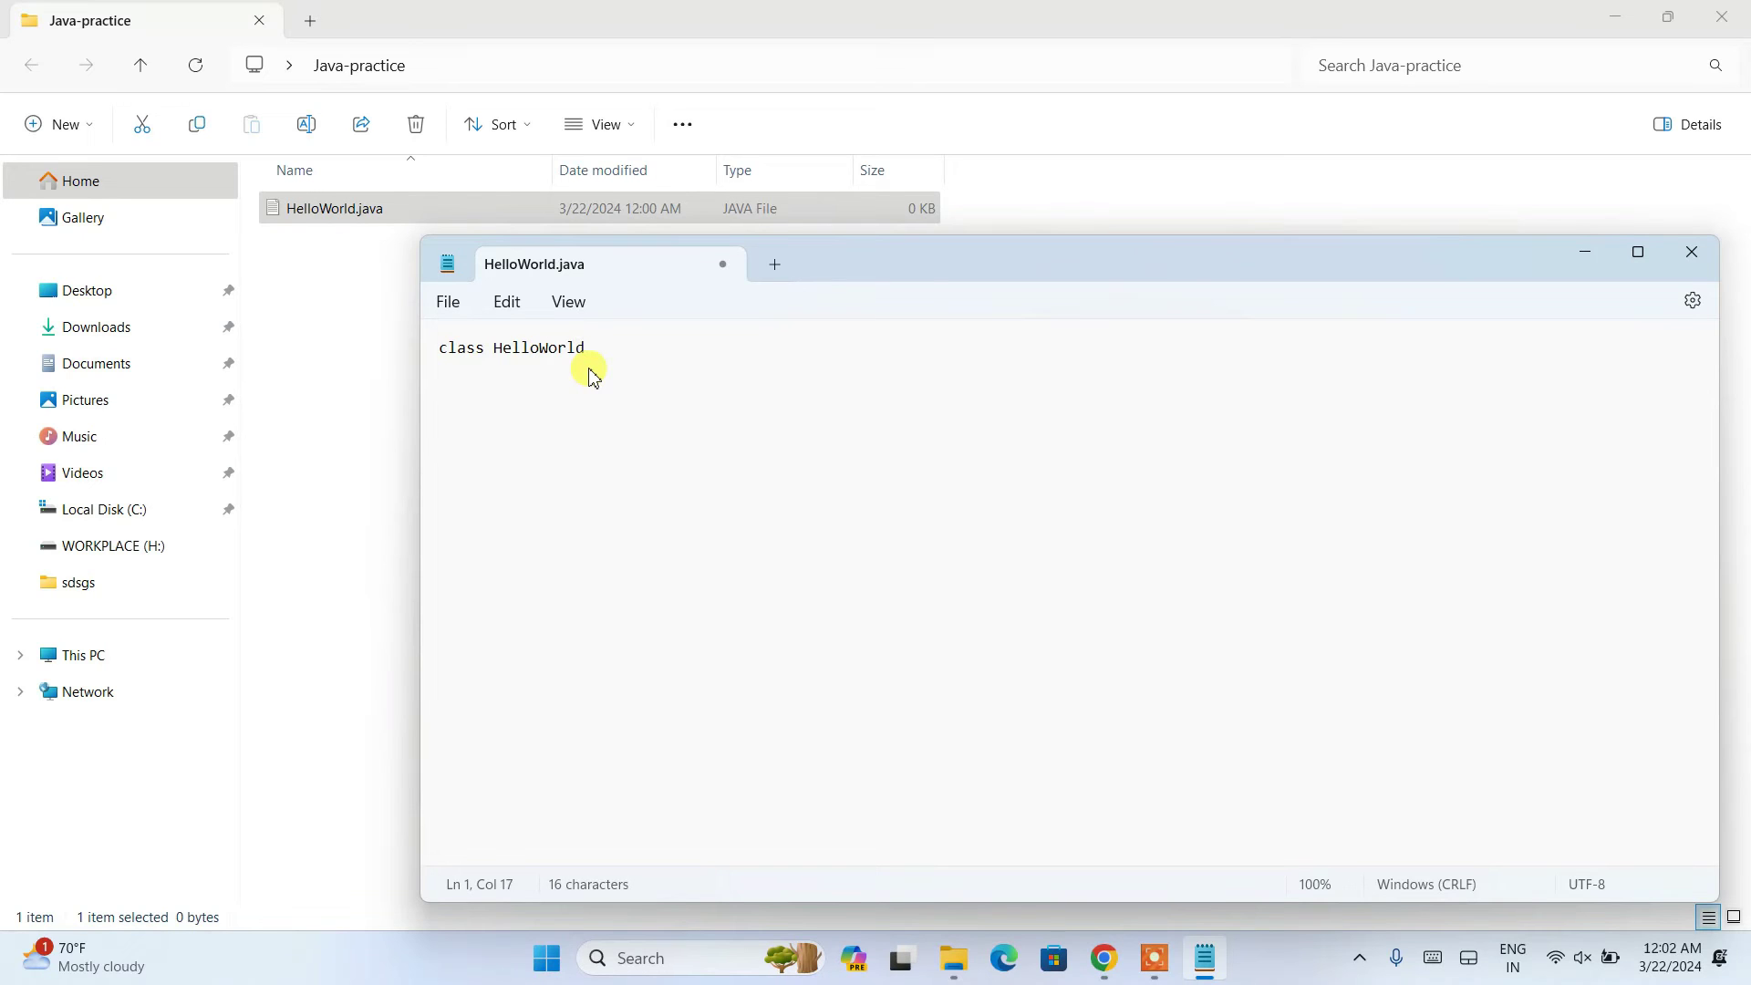
key("Return")
key("Return")
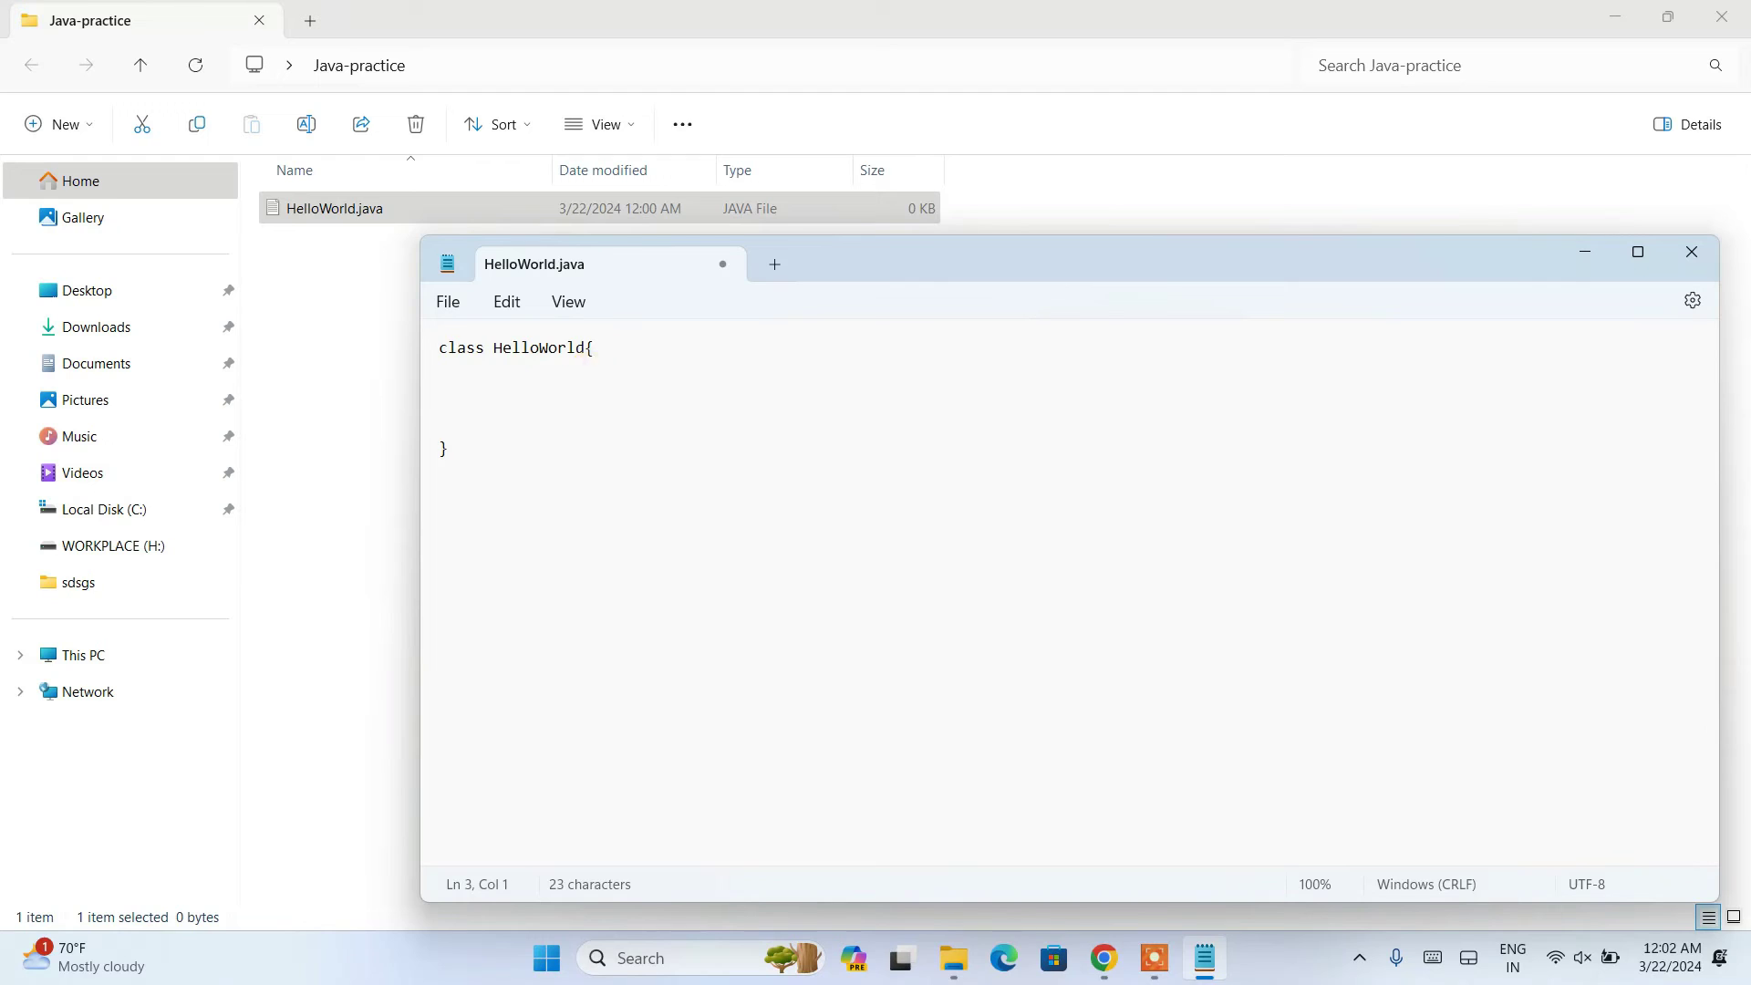
type("static void main(")
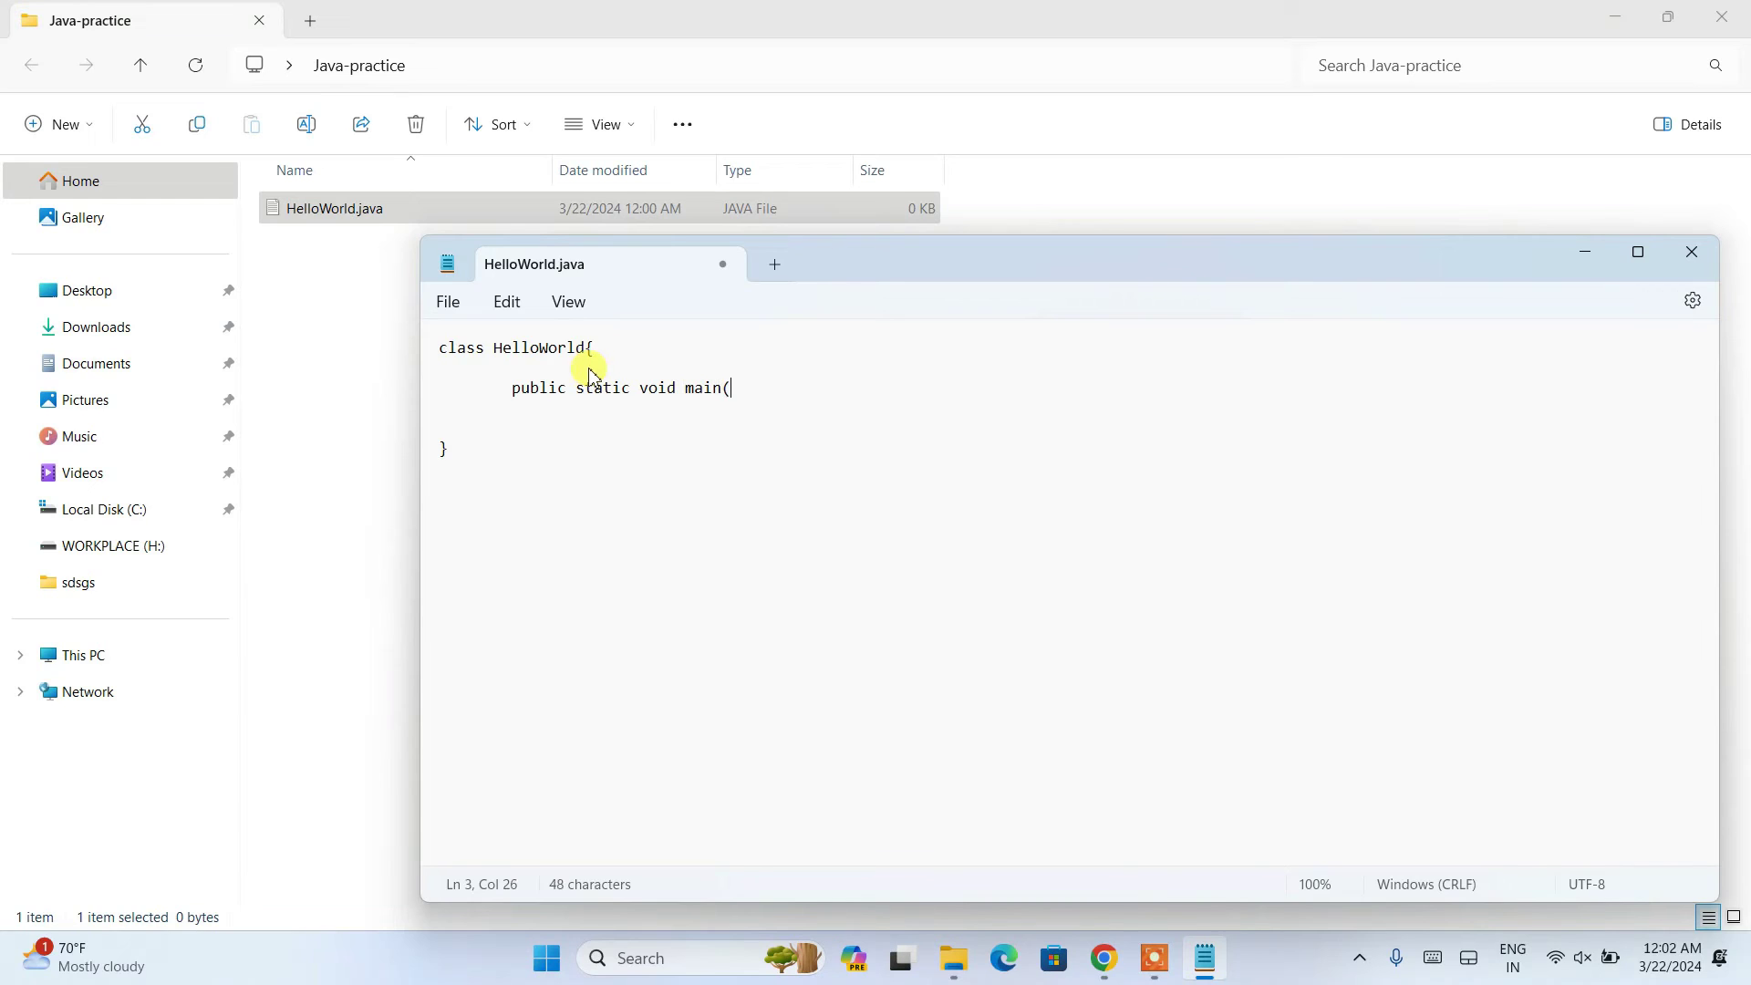
type("String")
type(" args[]")
Add the statement System.out.println("Hello World!!"); to the body of the main method.
type("out.")
type("printl")
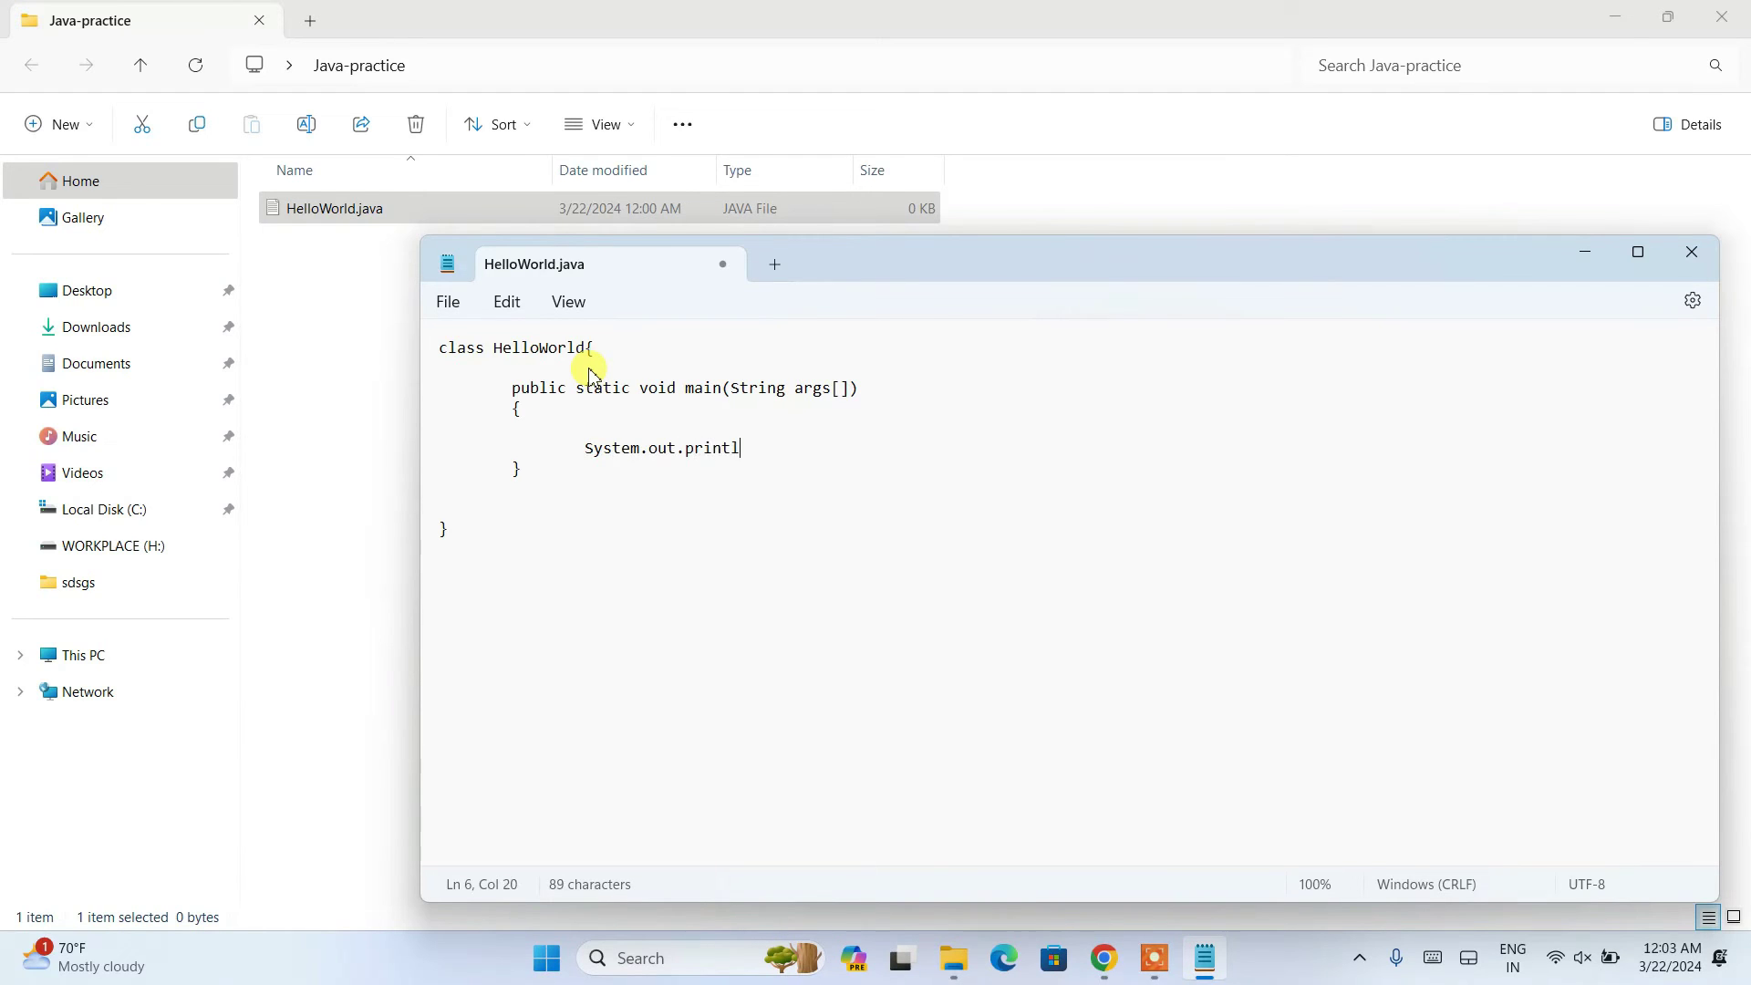
type("n(")
type("\"Hello Wo")
type("rld!!\");")
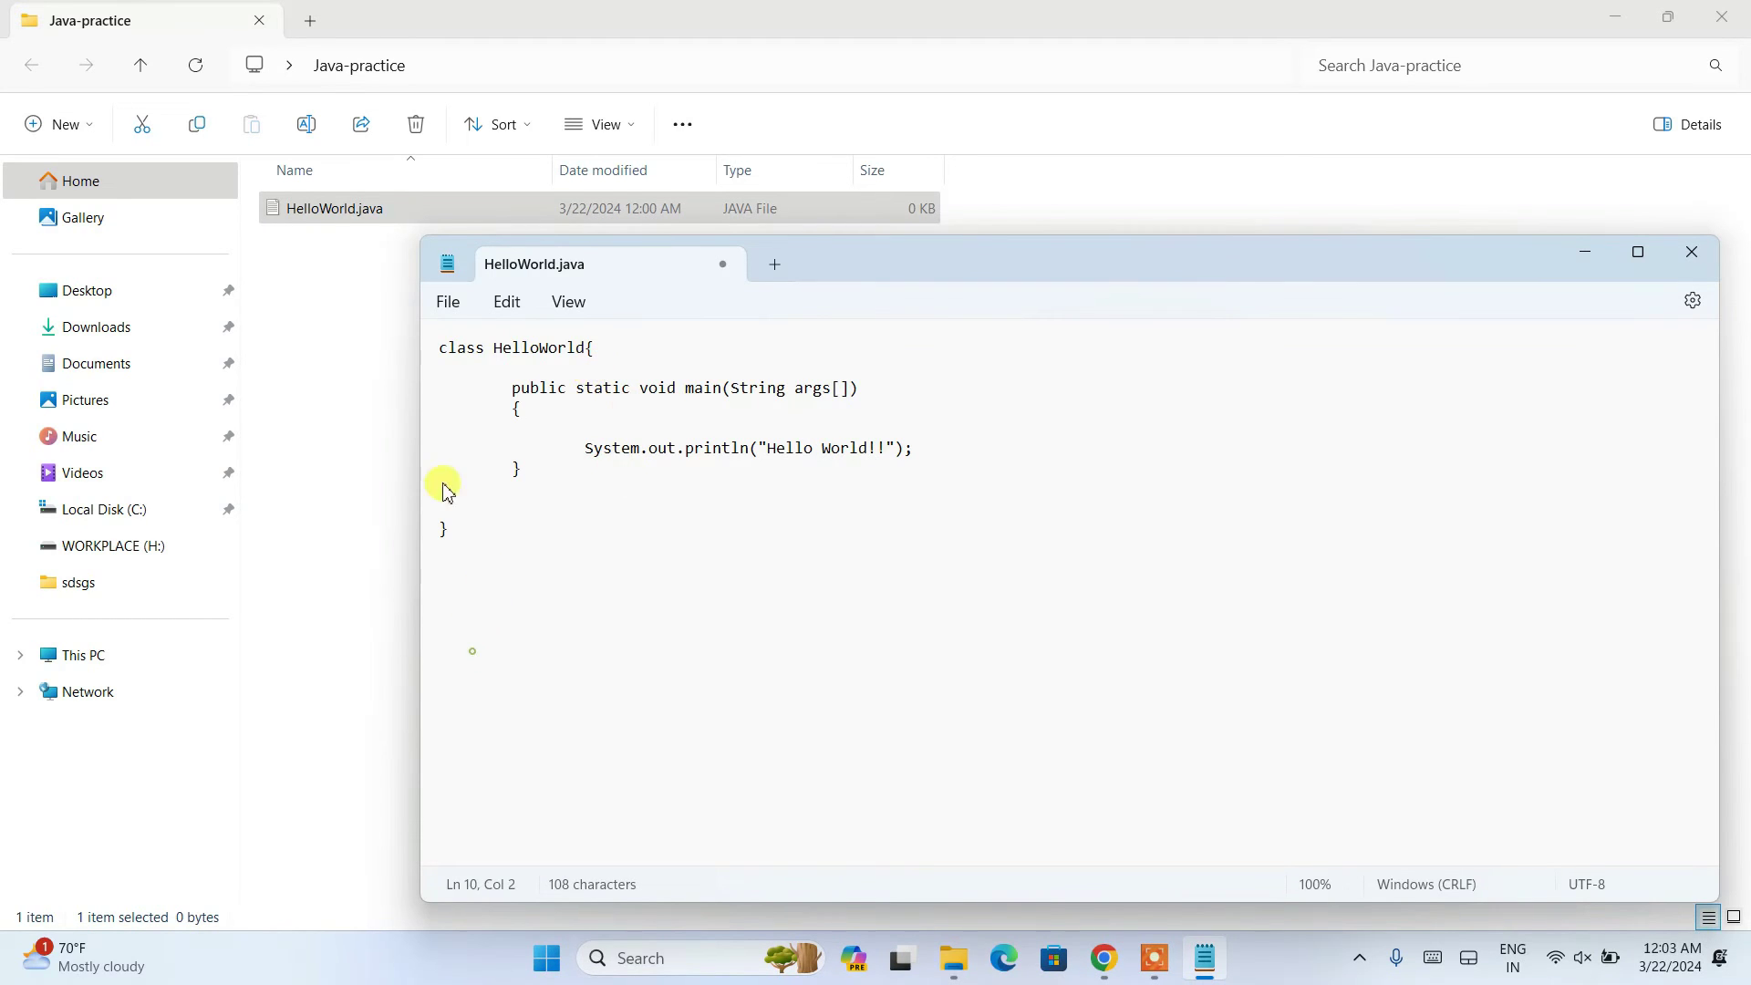
Save the HelloWorld.java source file and close the text editor.
key("ctrl+a")
left_click(632, 631)
left_click(448, 301)
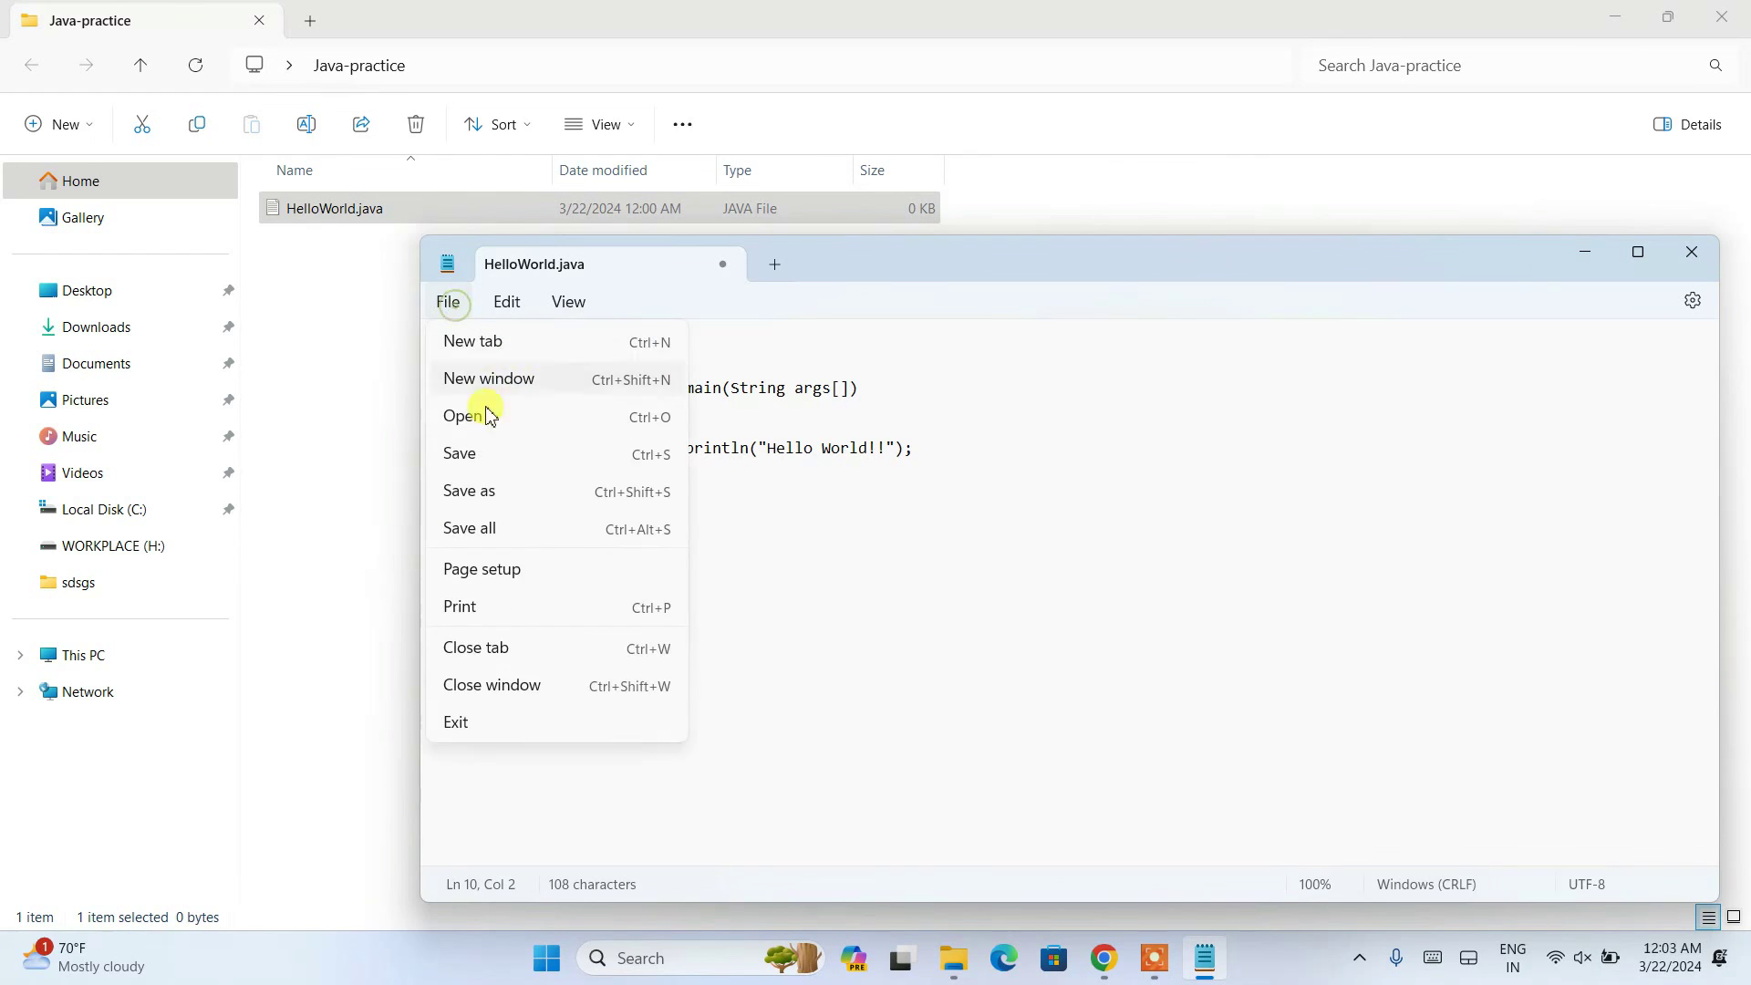
left_click(457, 450)
key("ctrl+a")
left_click(770, 528)
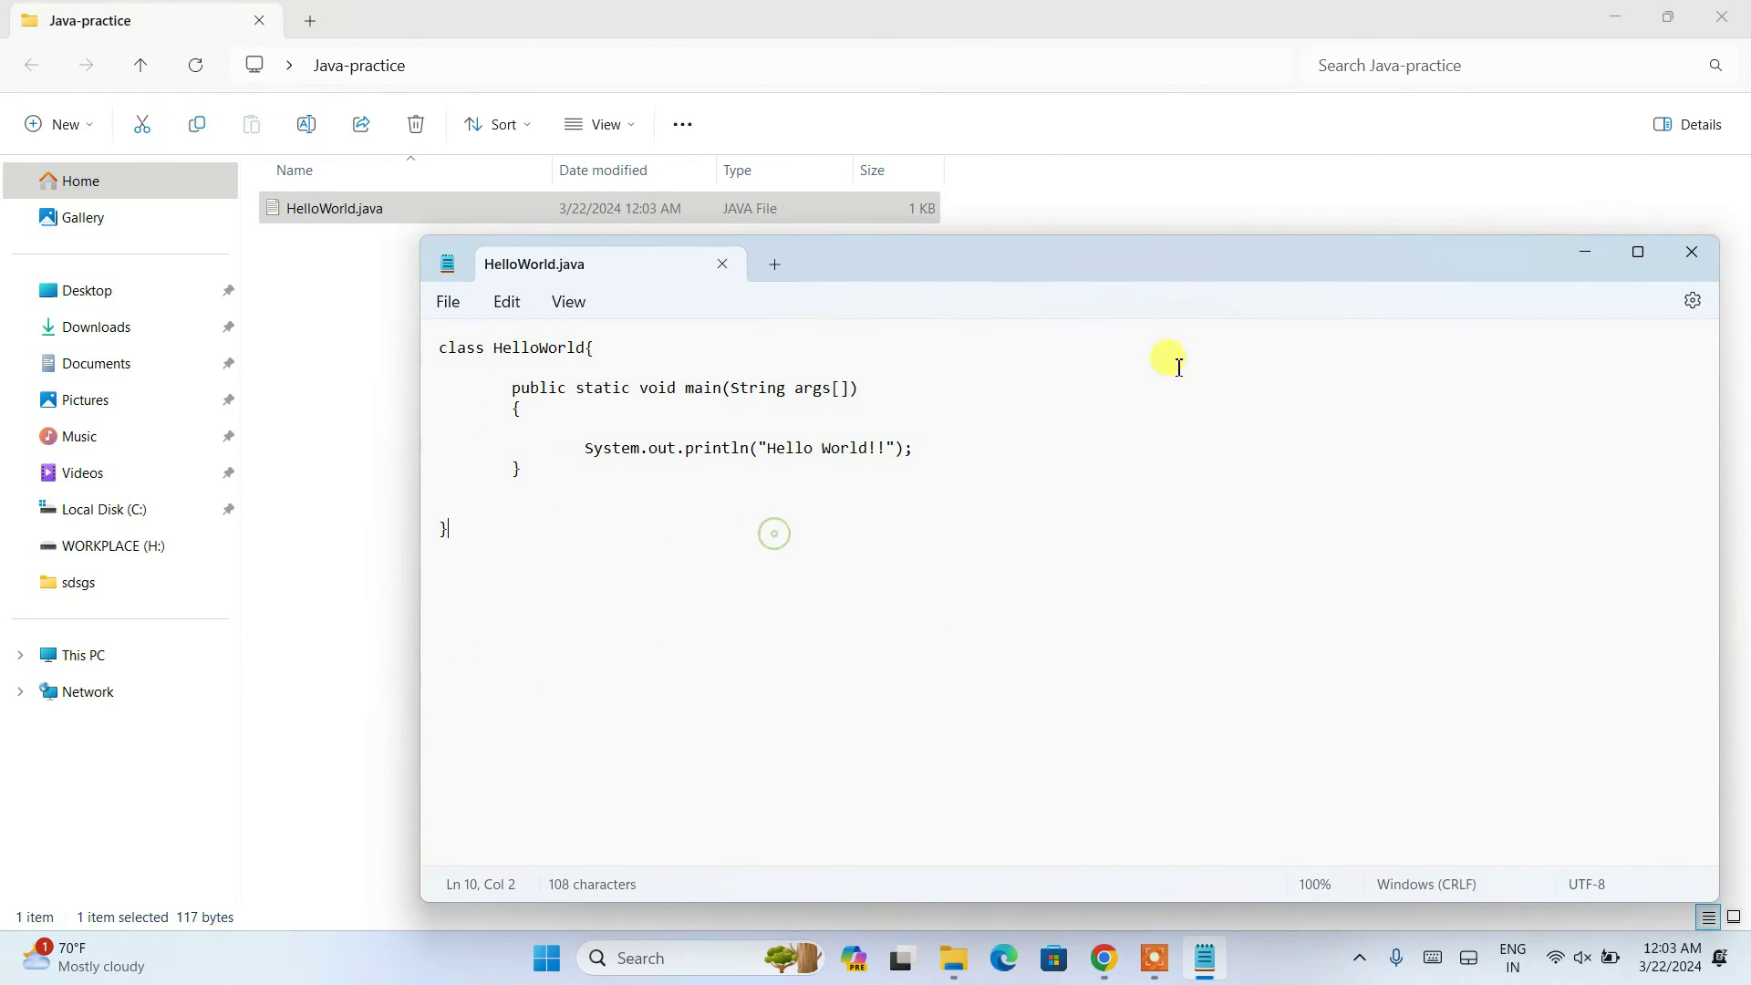
left_click(1691, 252)
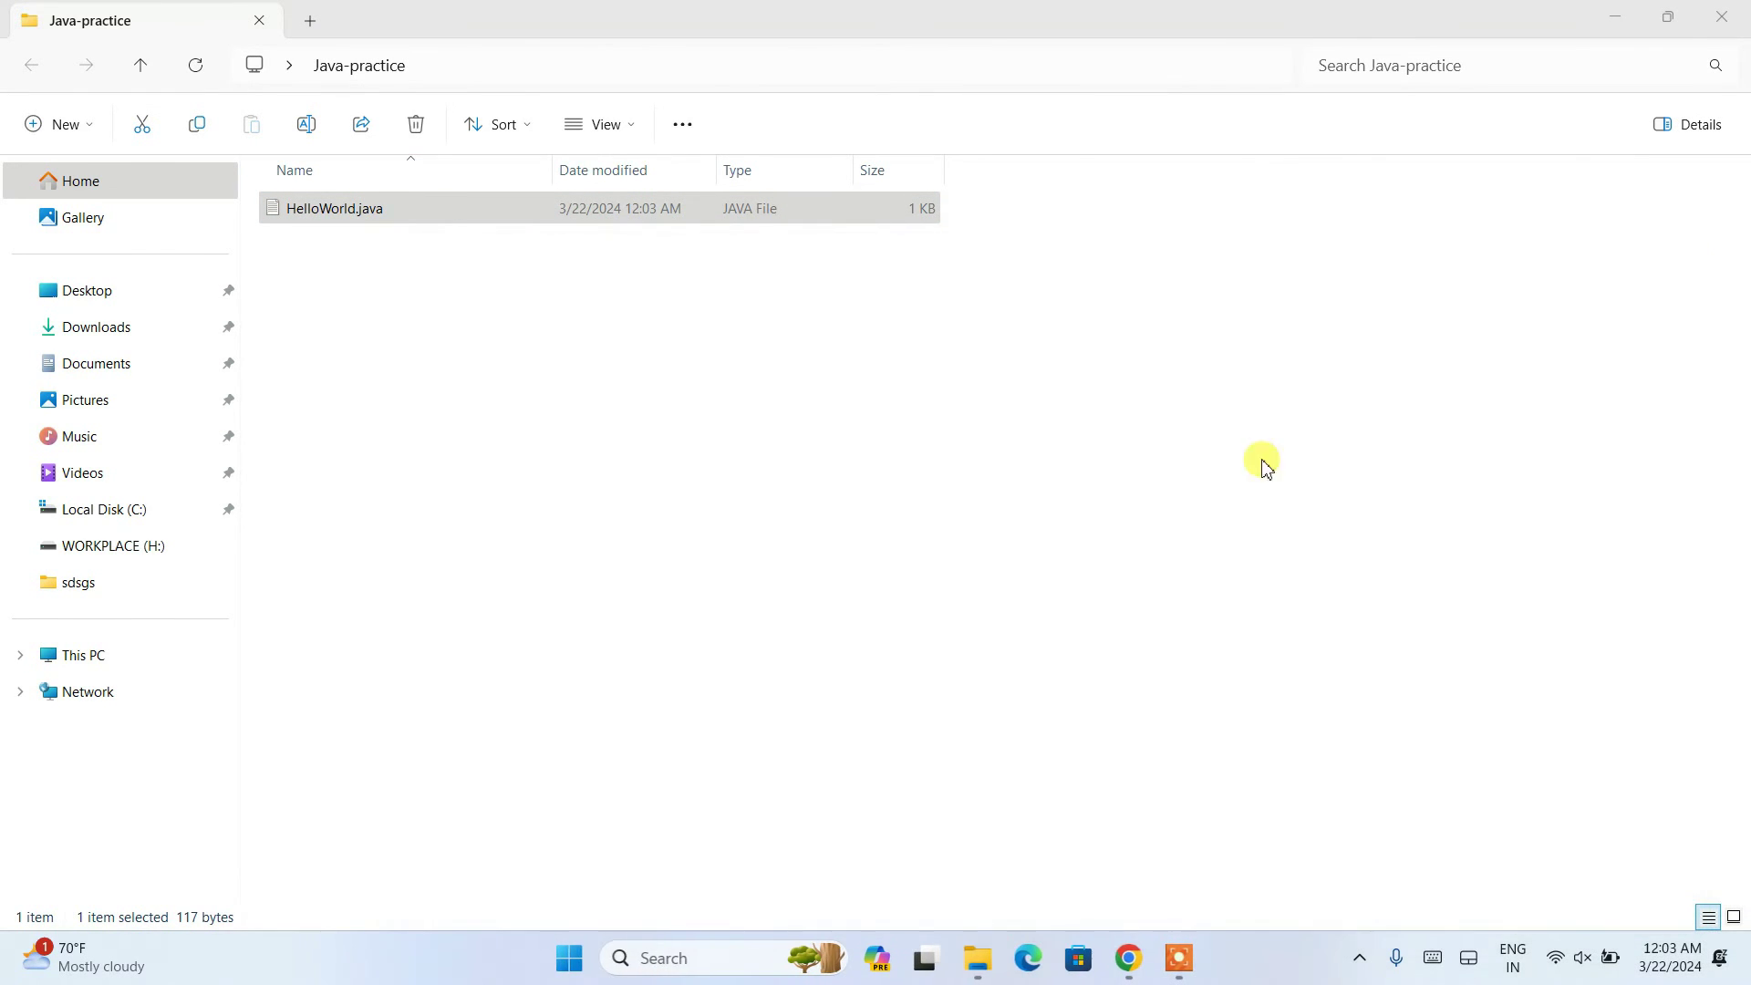
Open a Command Prompt in the Java-practice folder and move its window away from the folder's file list.
left_click(747, 390)
left_click(611, 68)
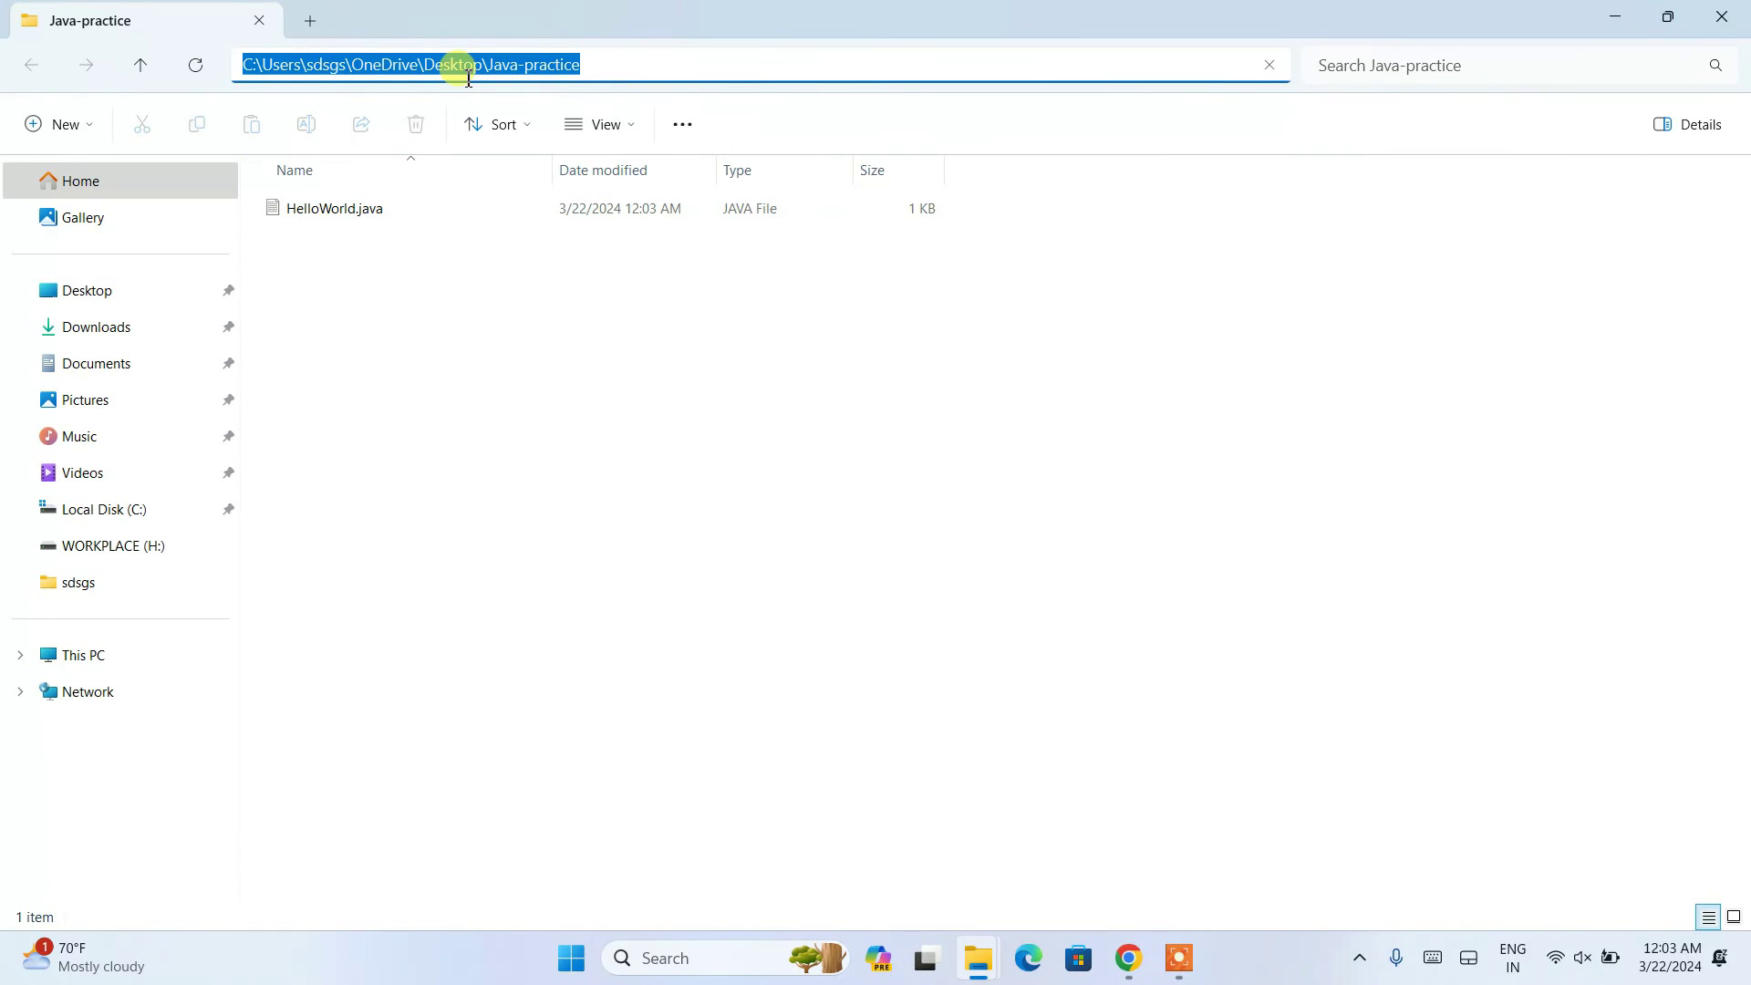
type("cmd")
key("Return")
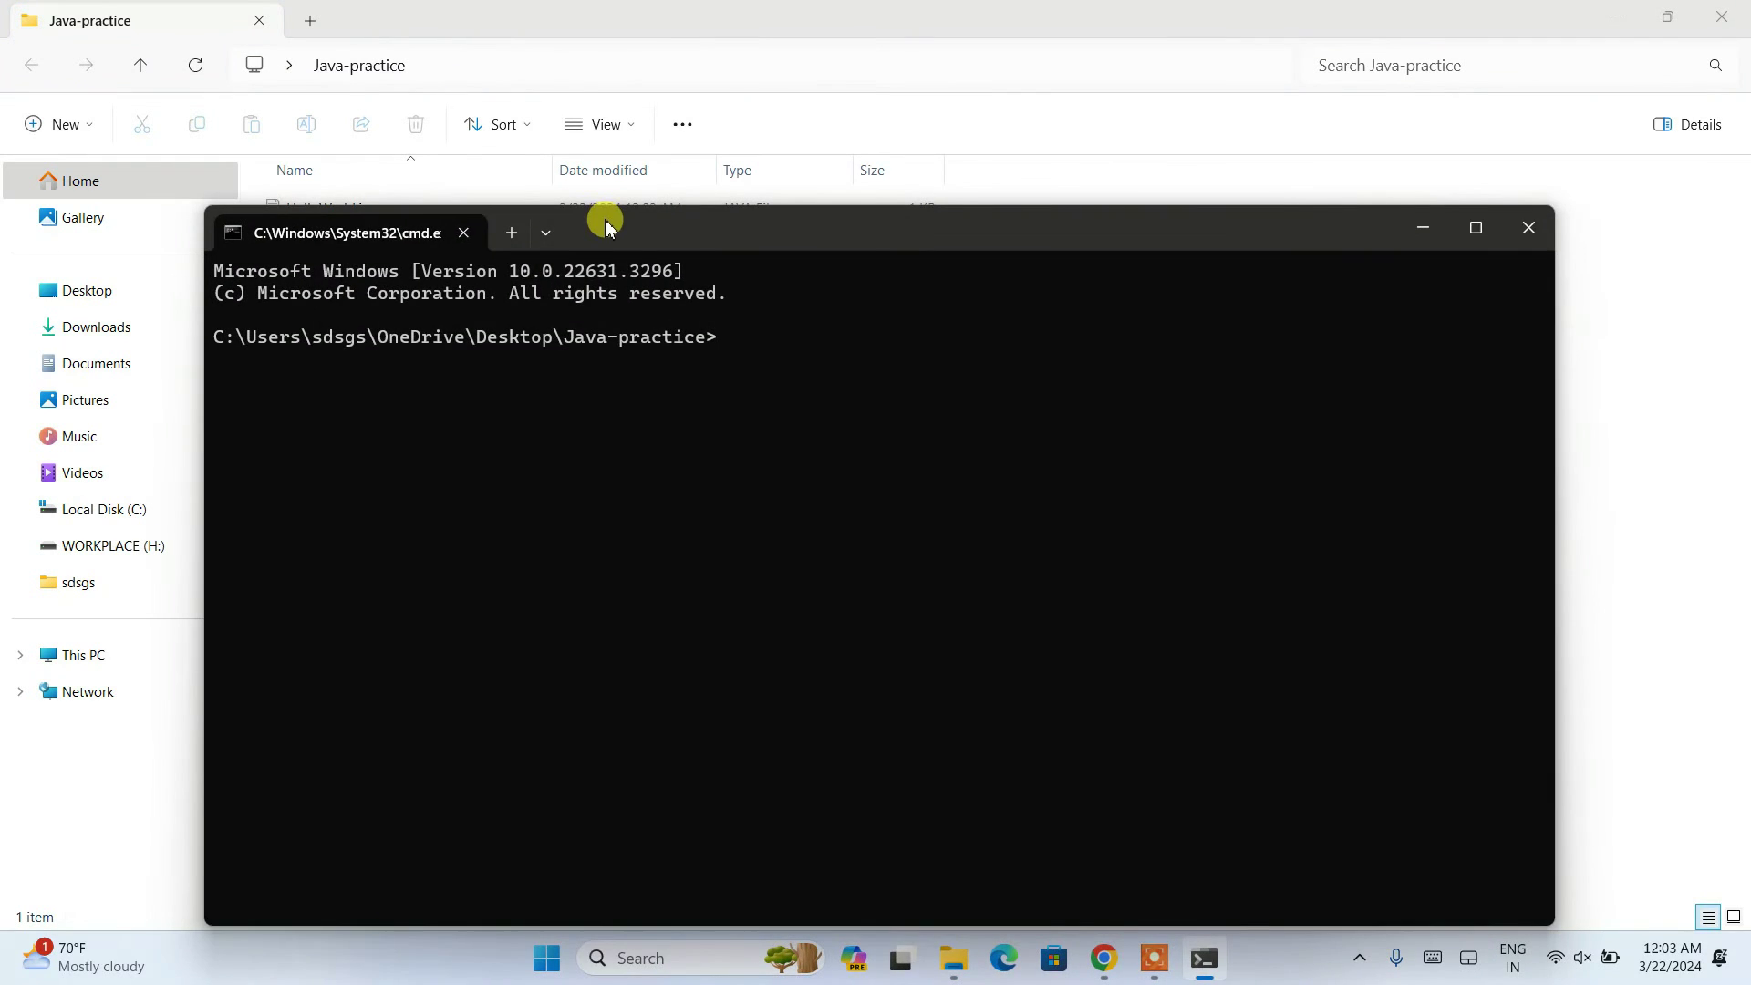
left_click_drag(607, 226, 822, 229)
left_click_drag(520, 336, 938, 337)
left_click(885, 374)
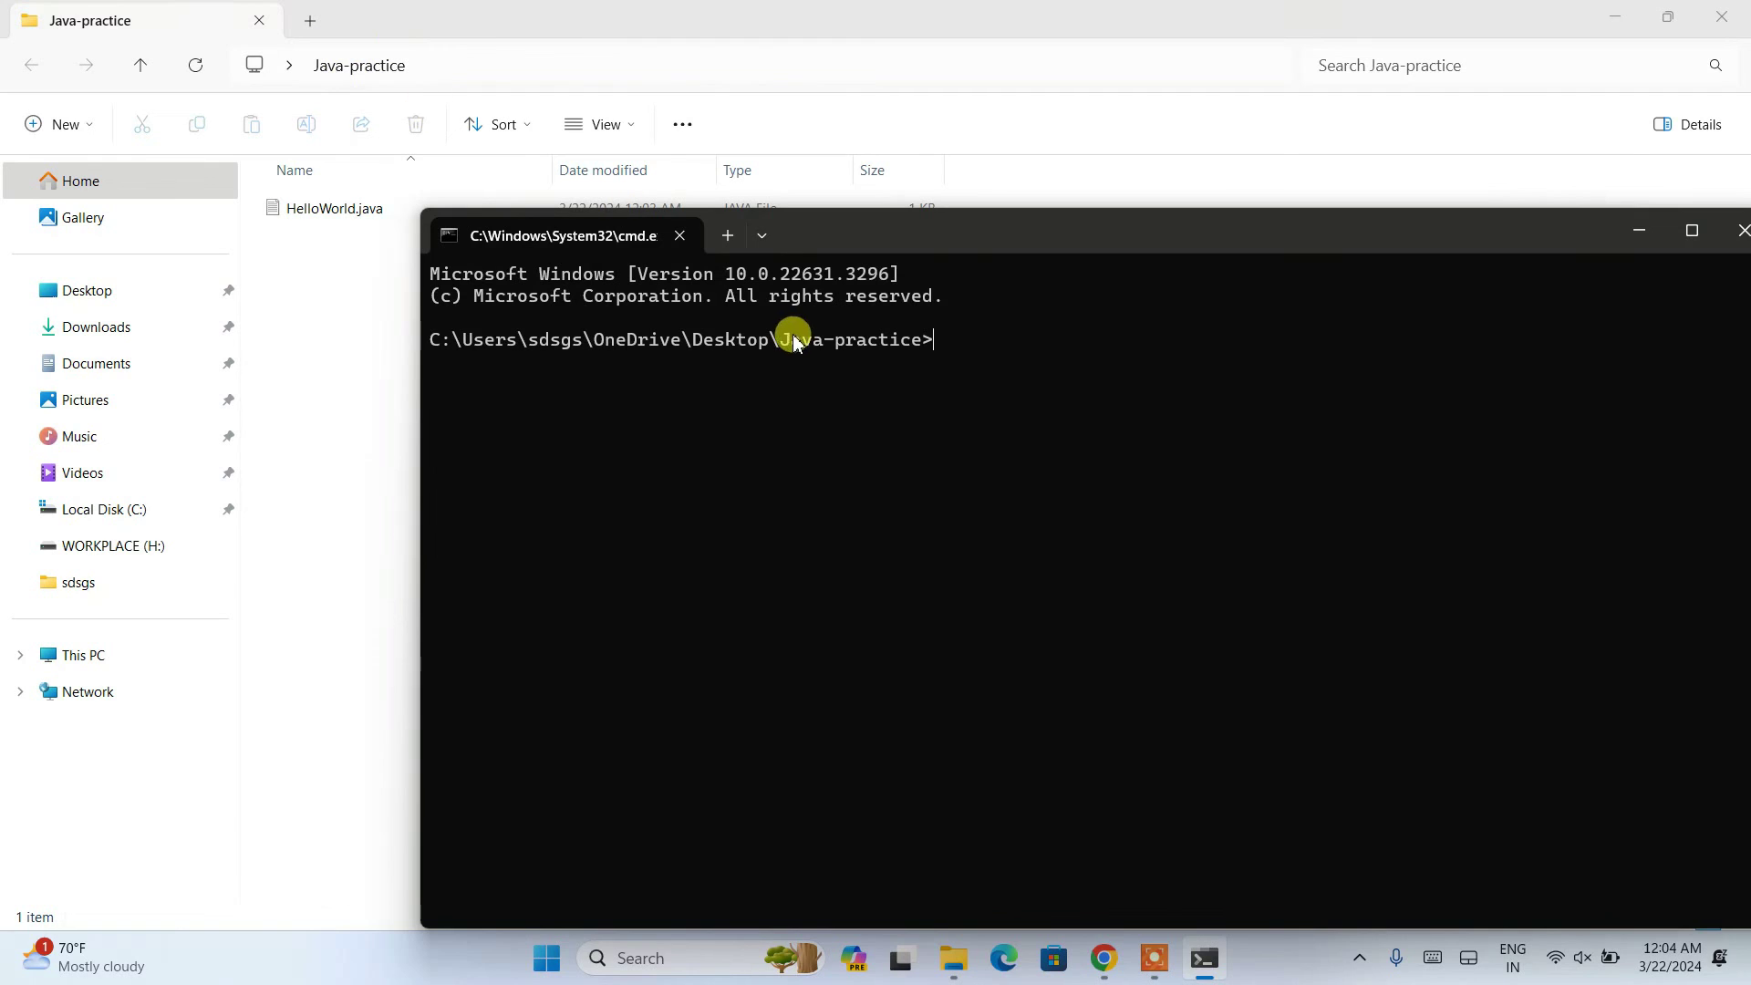
left_click_drag(867, 234, 863, 252)
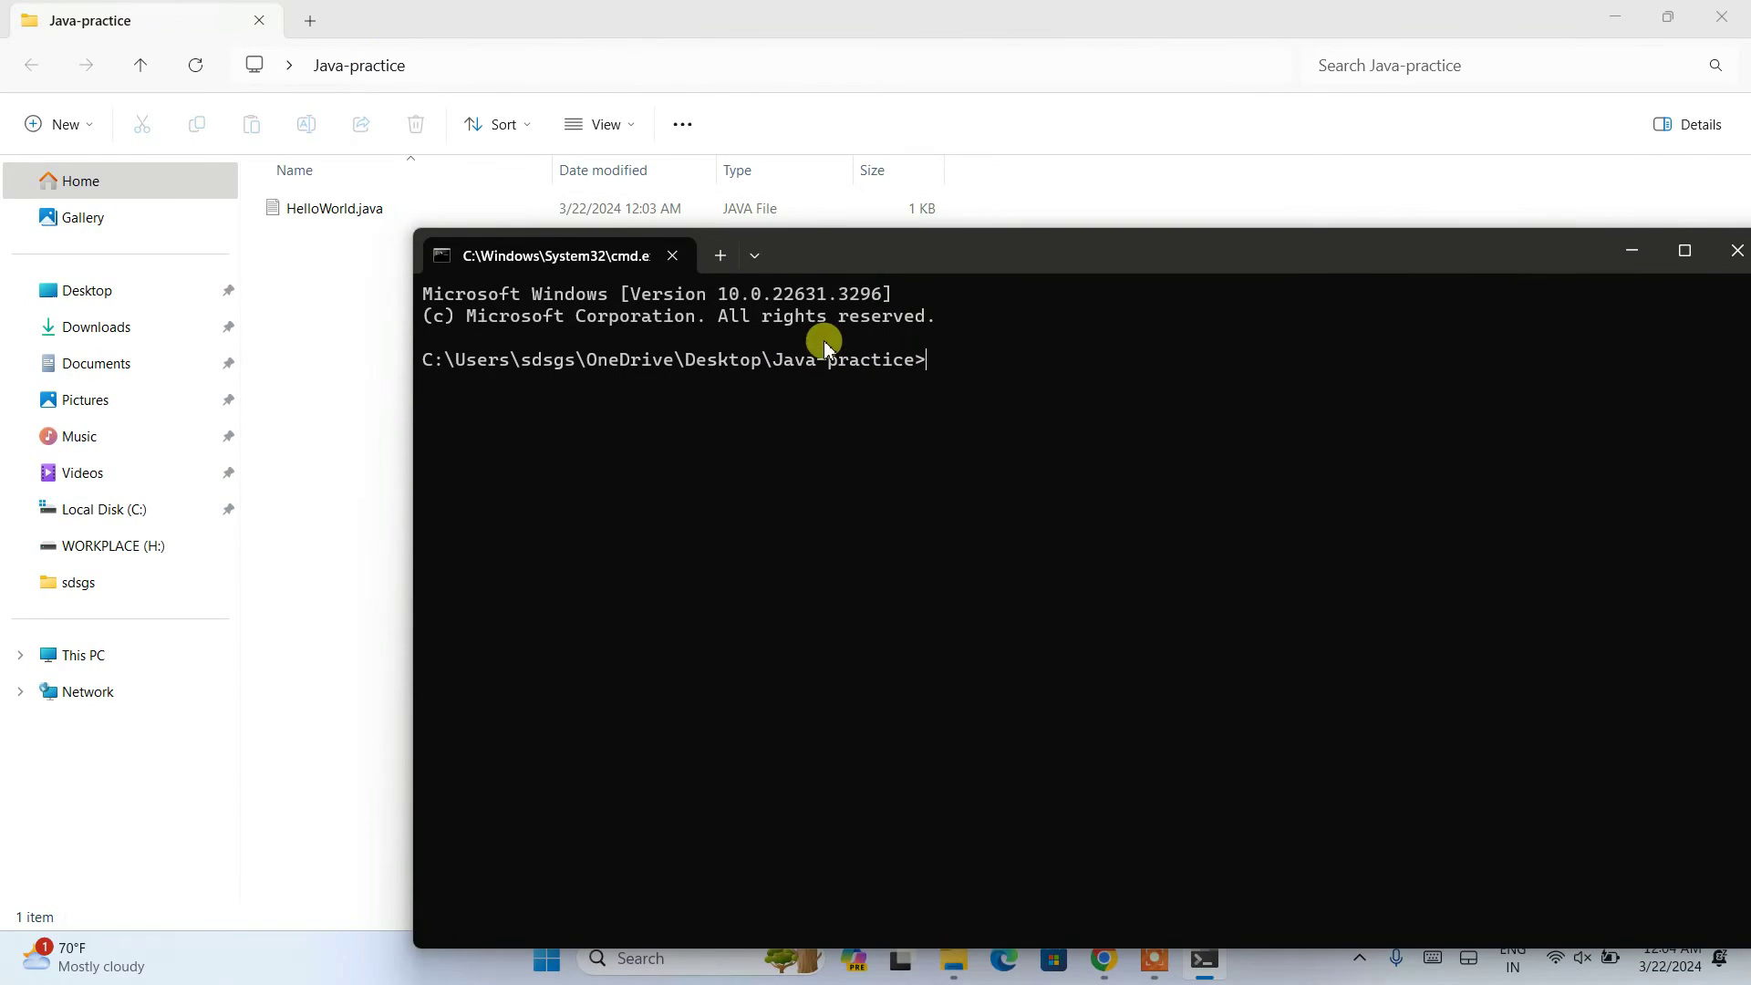
Compile the program with javac HelloWorld.java, run it with java HelloWorld, and highlight the output line.
type("javac")
left_click(977, 369)
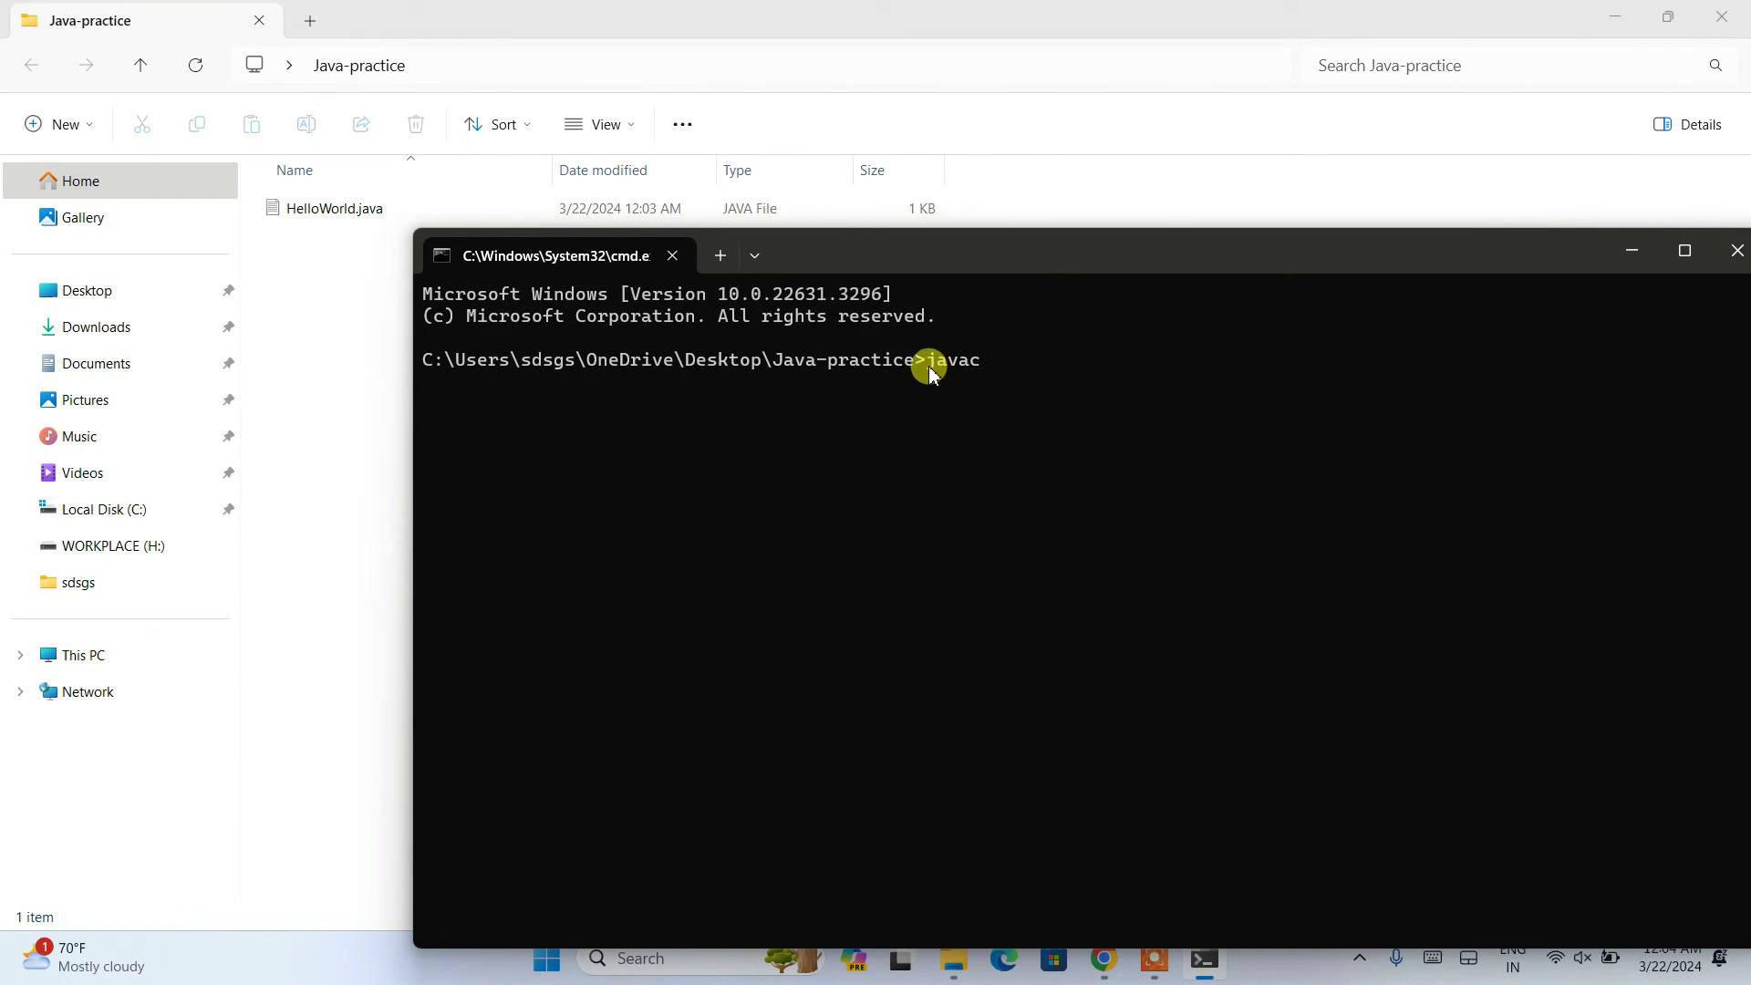
type("HelloWorld")
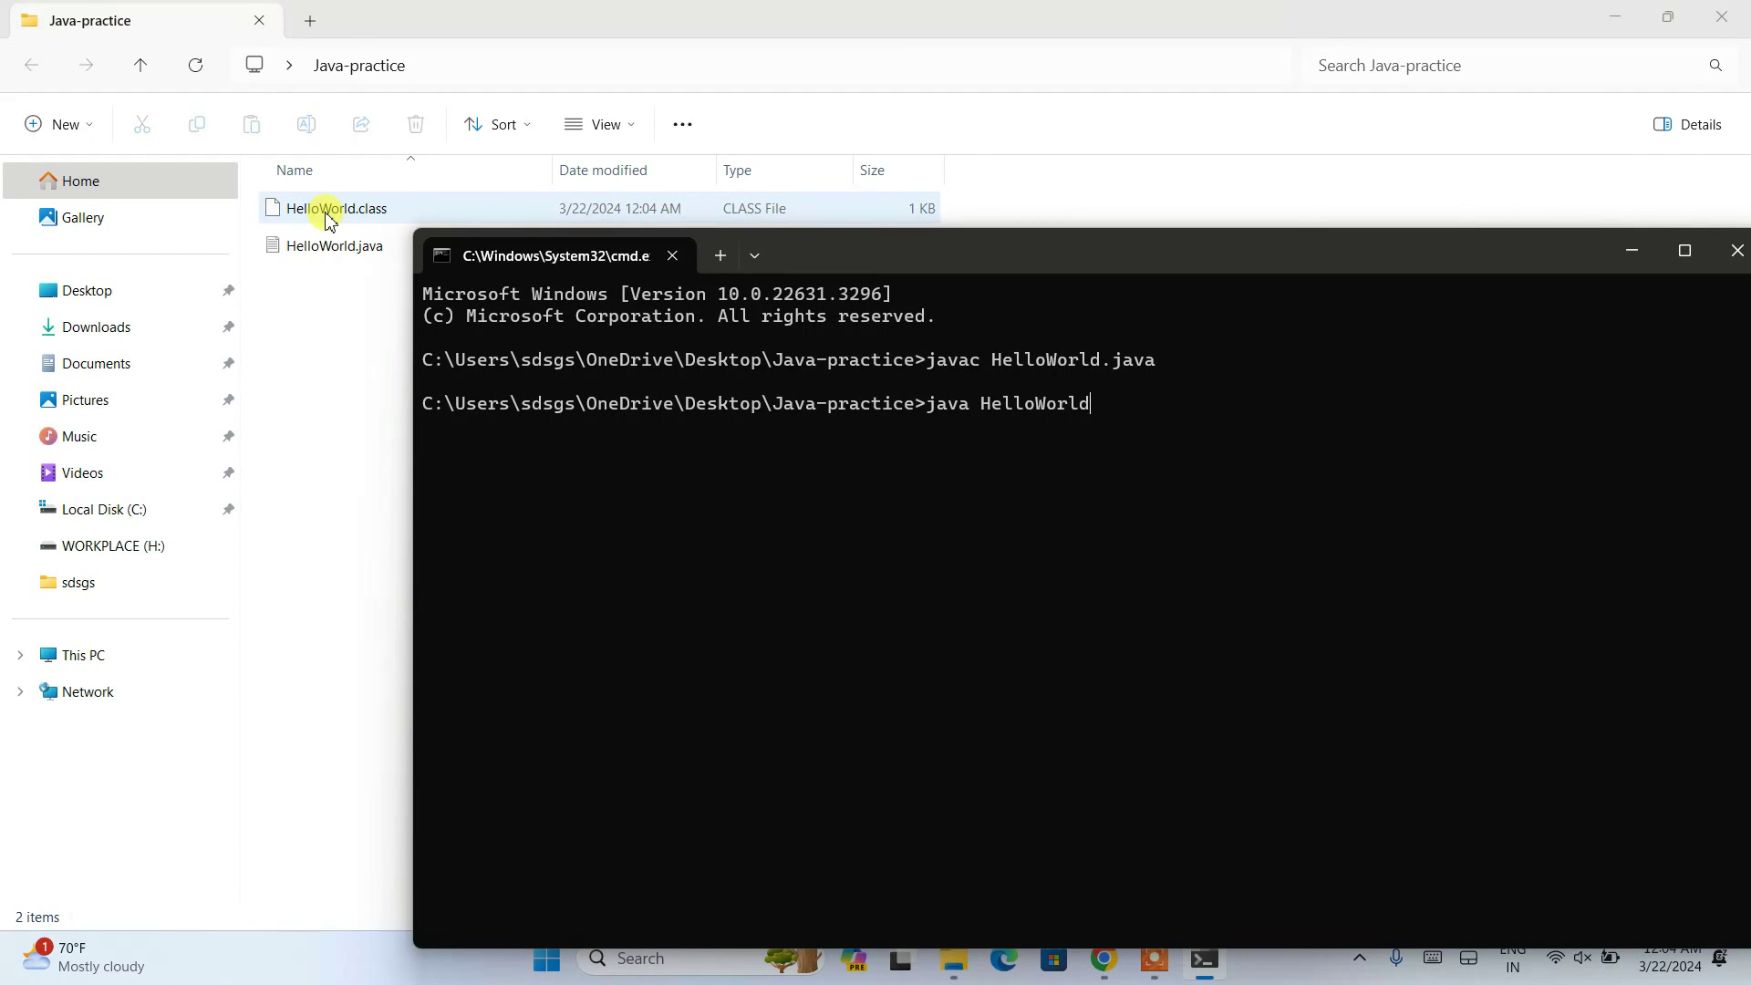
key("Return")
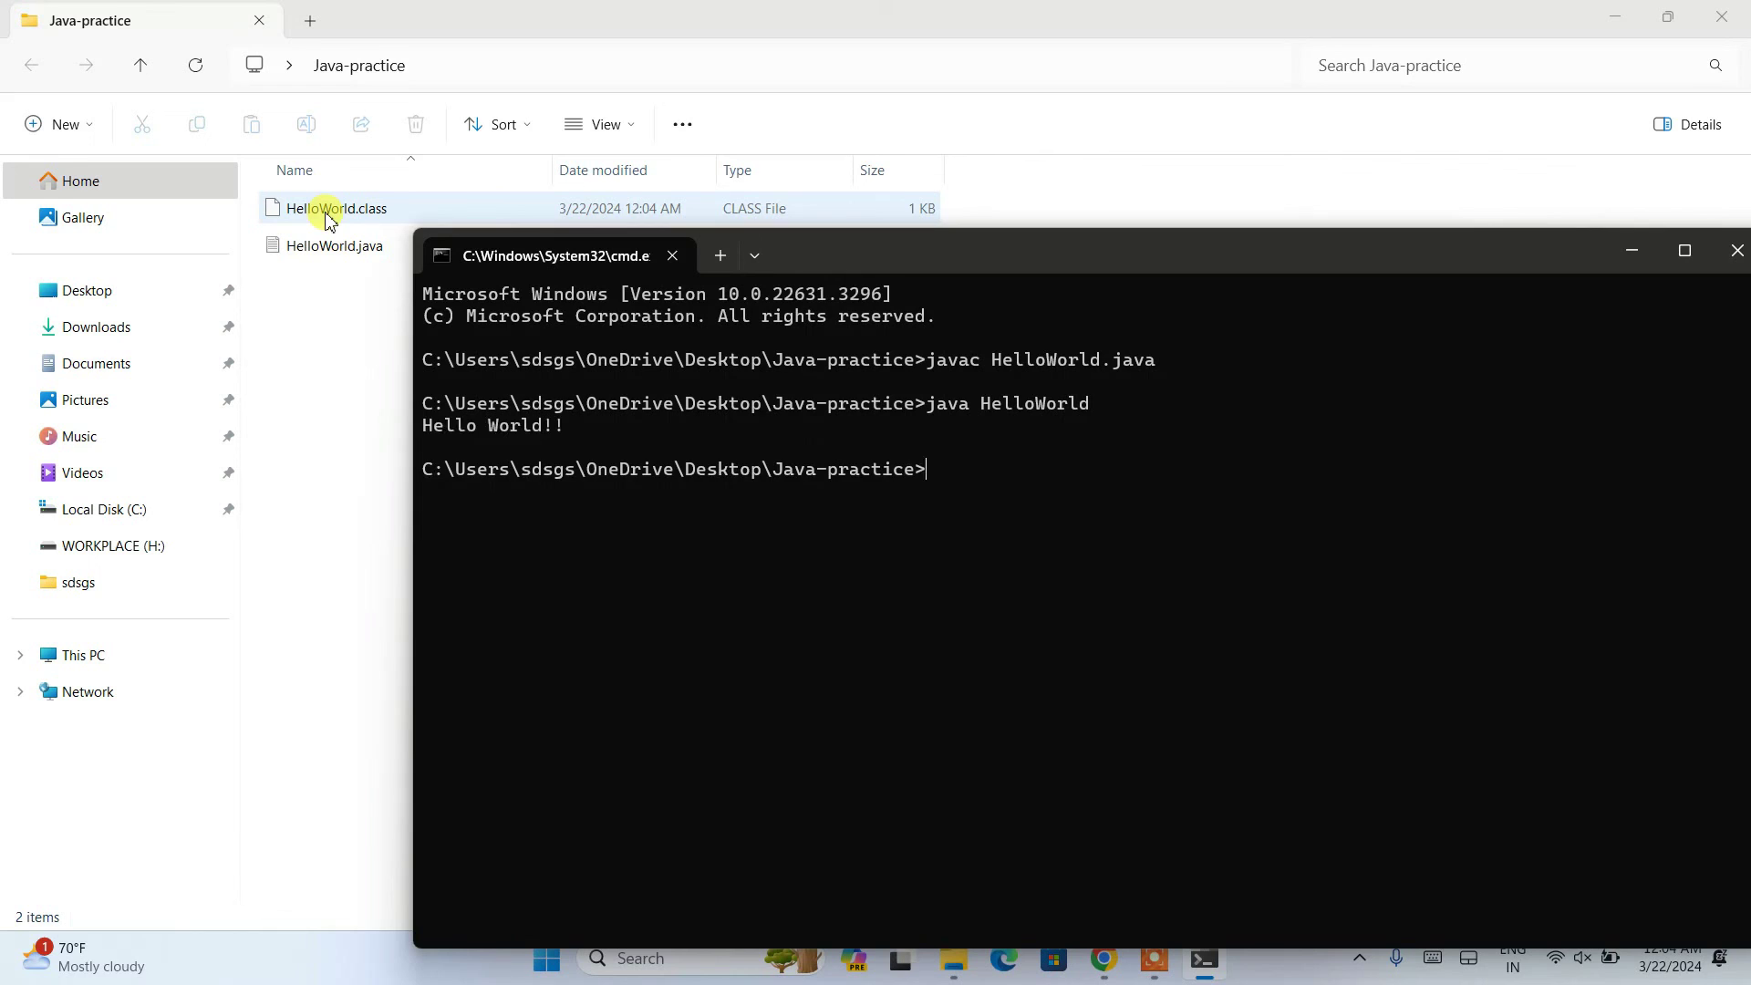
left_click_drag(592, 429, 387, 439)
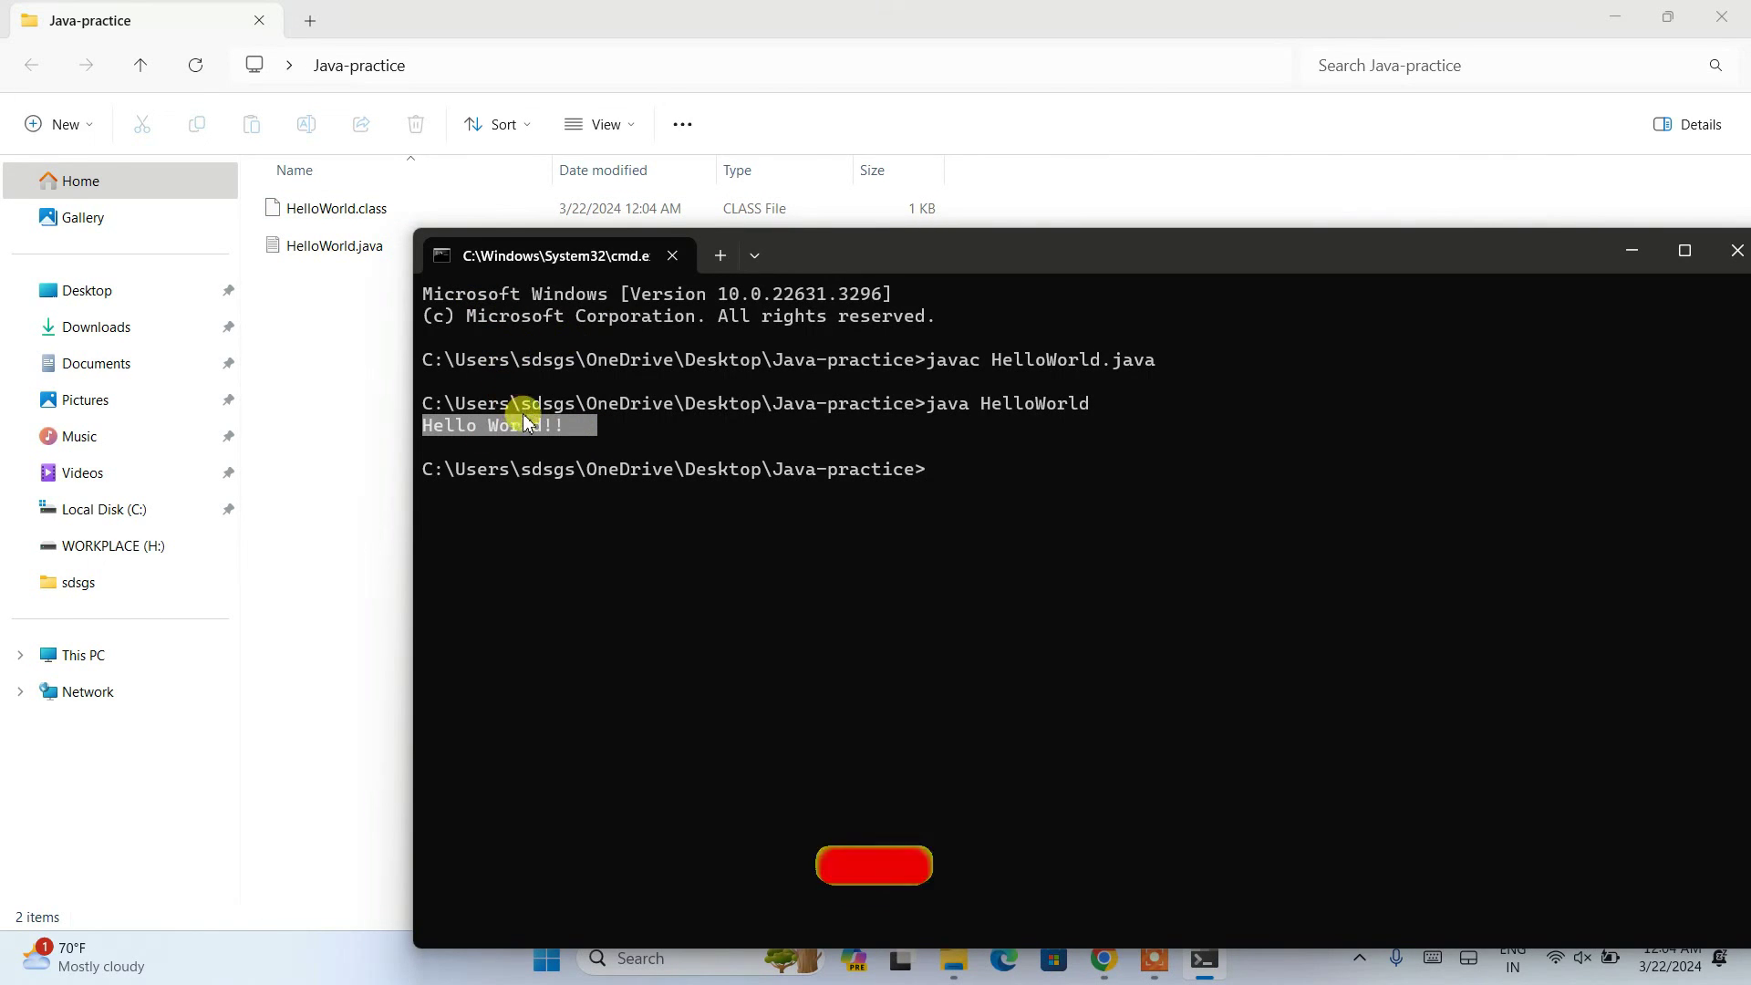
left_click(718, 423)
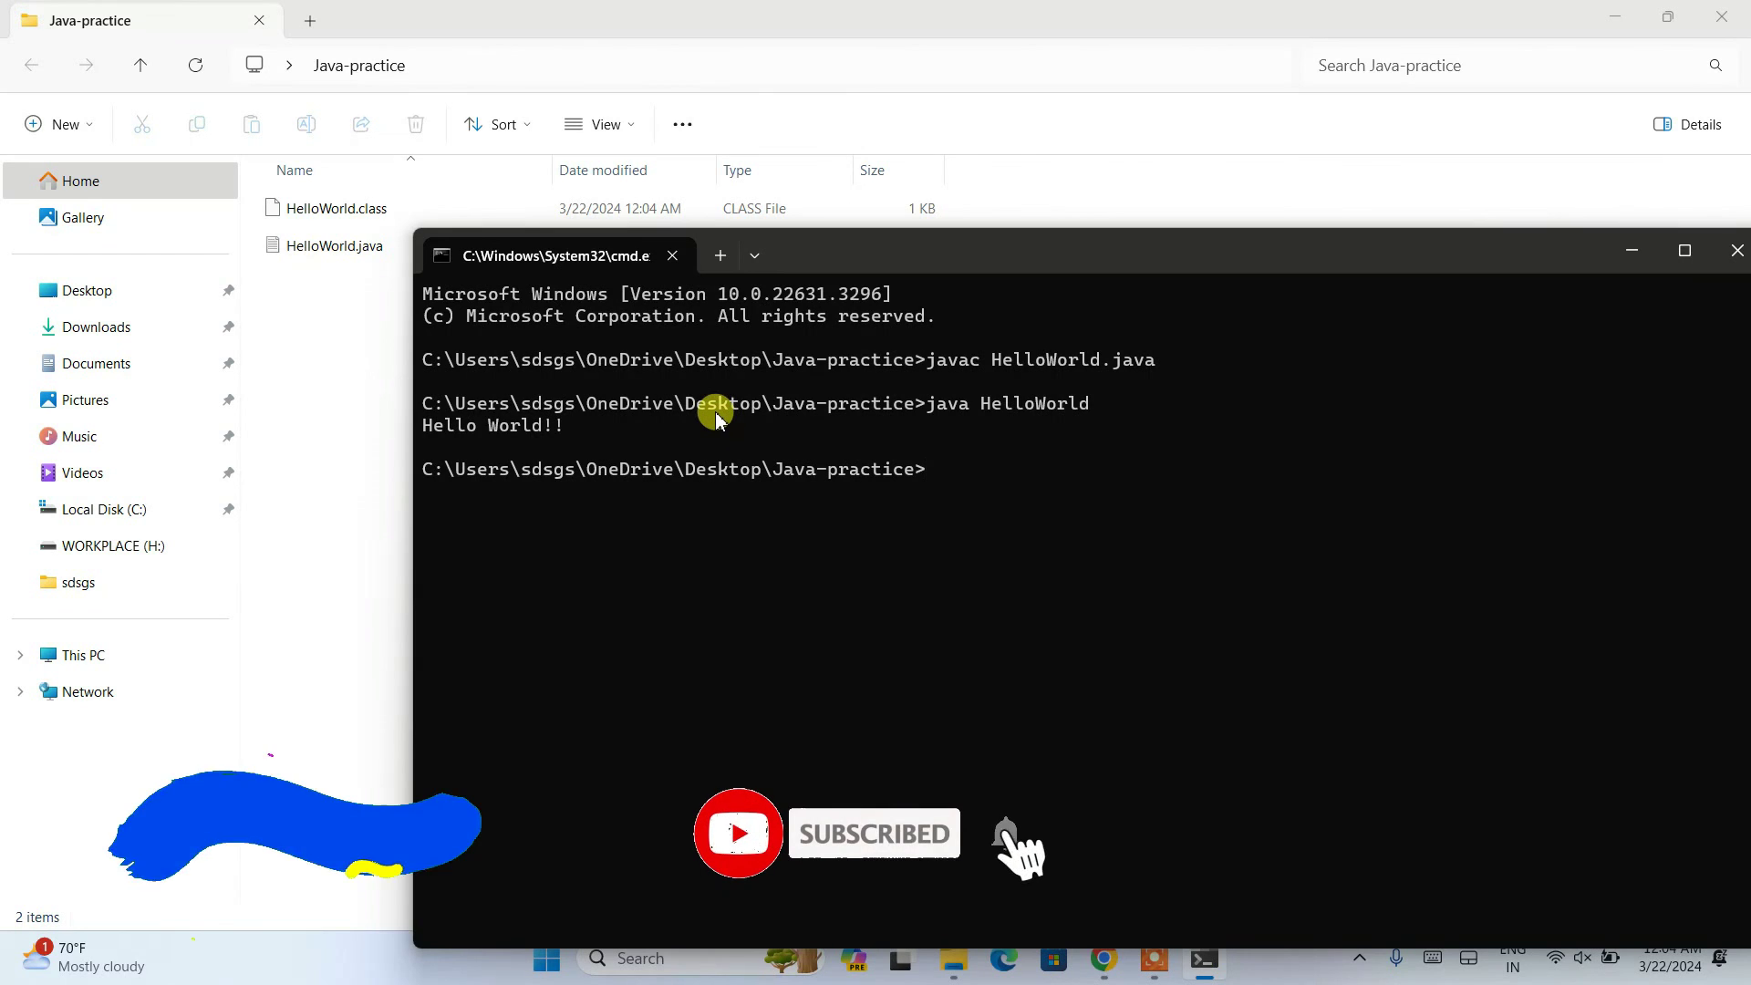
left_click_drag(1202, 241, 1176, 168)
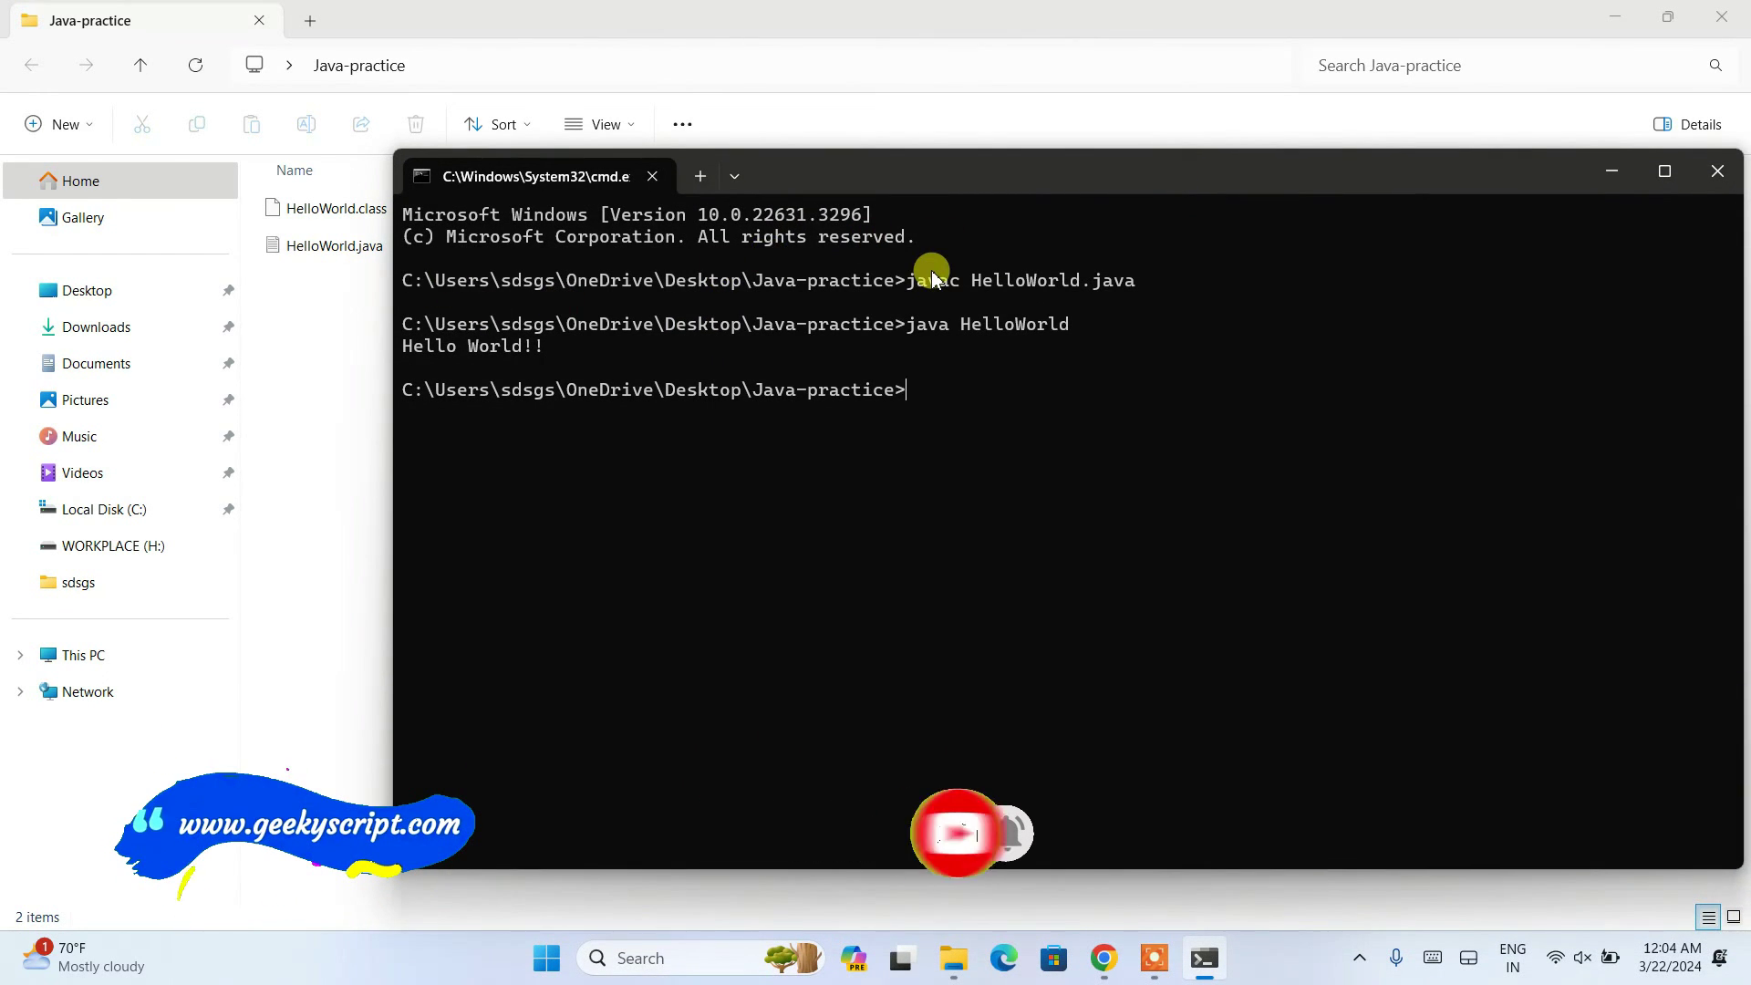
Switch to Chrome and view the Geeky Syntax YouTube channel's videos page.
left_click(1103, 957)
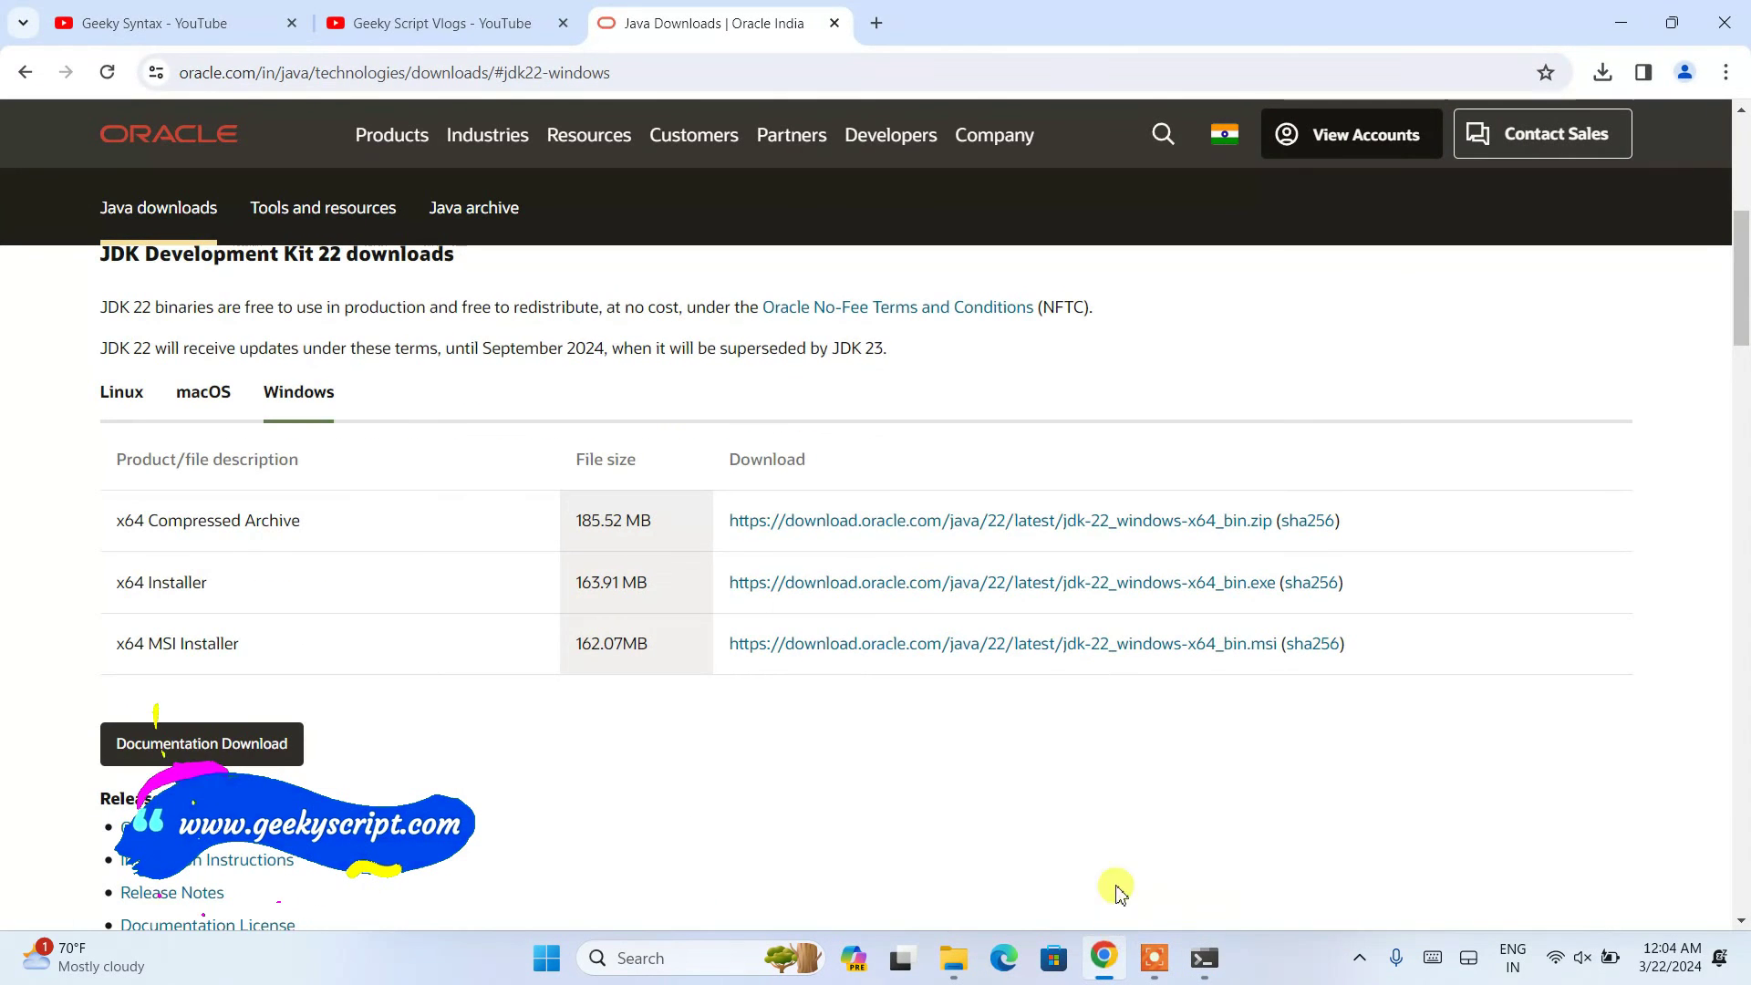
left_click(182, 11)
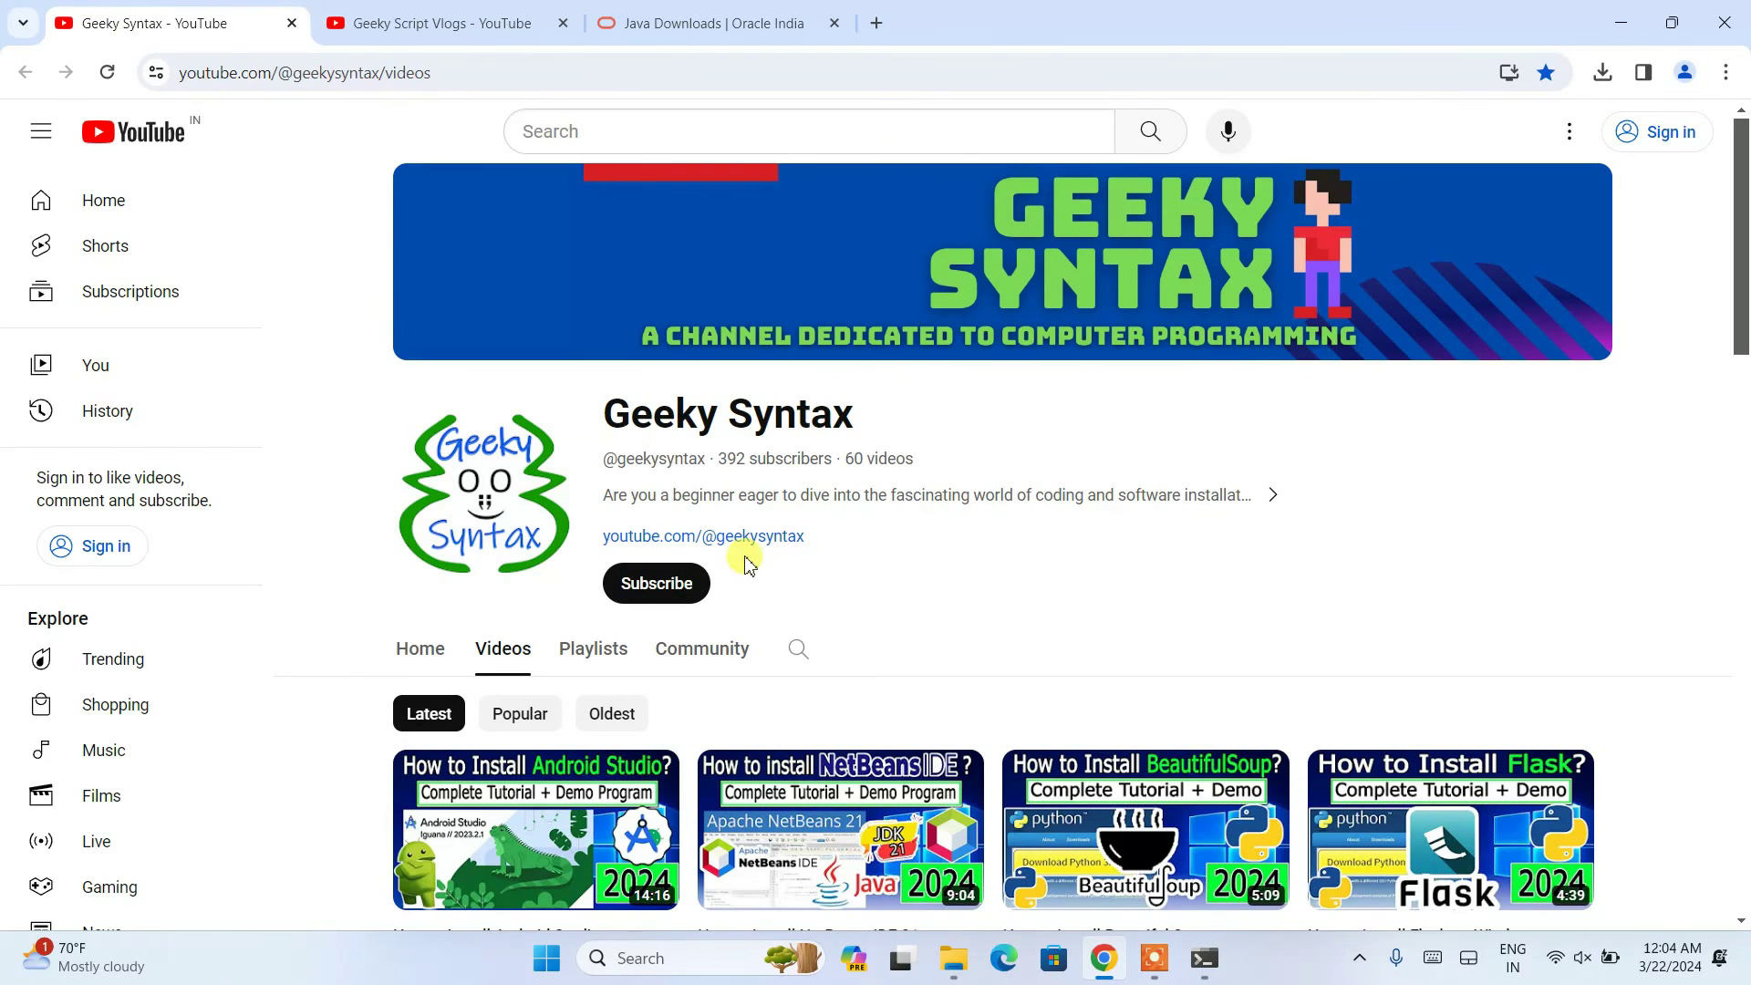
left_click_drag(638, 401, 984, 413)
left_click(979, 411)
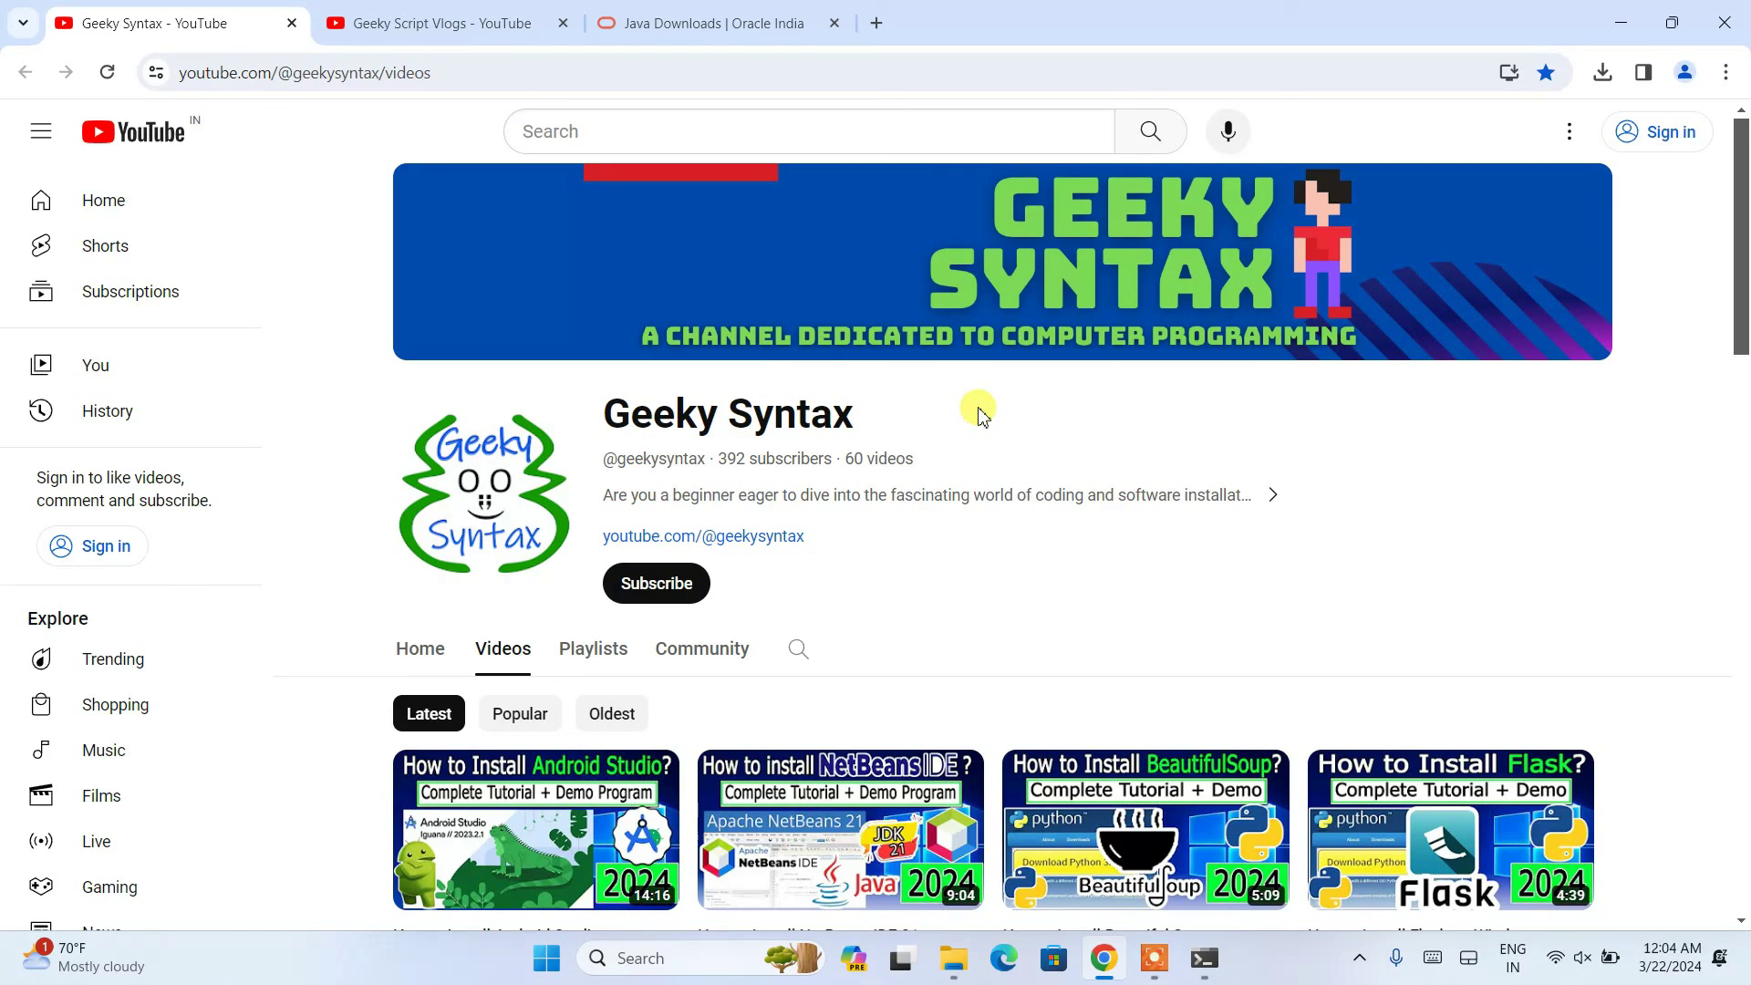